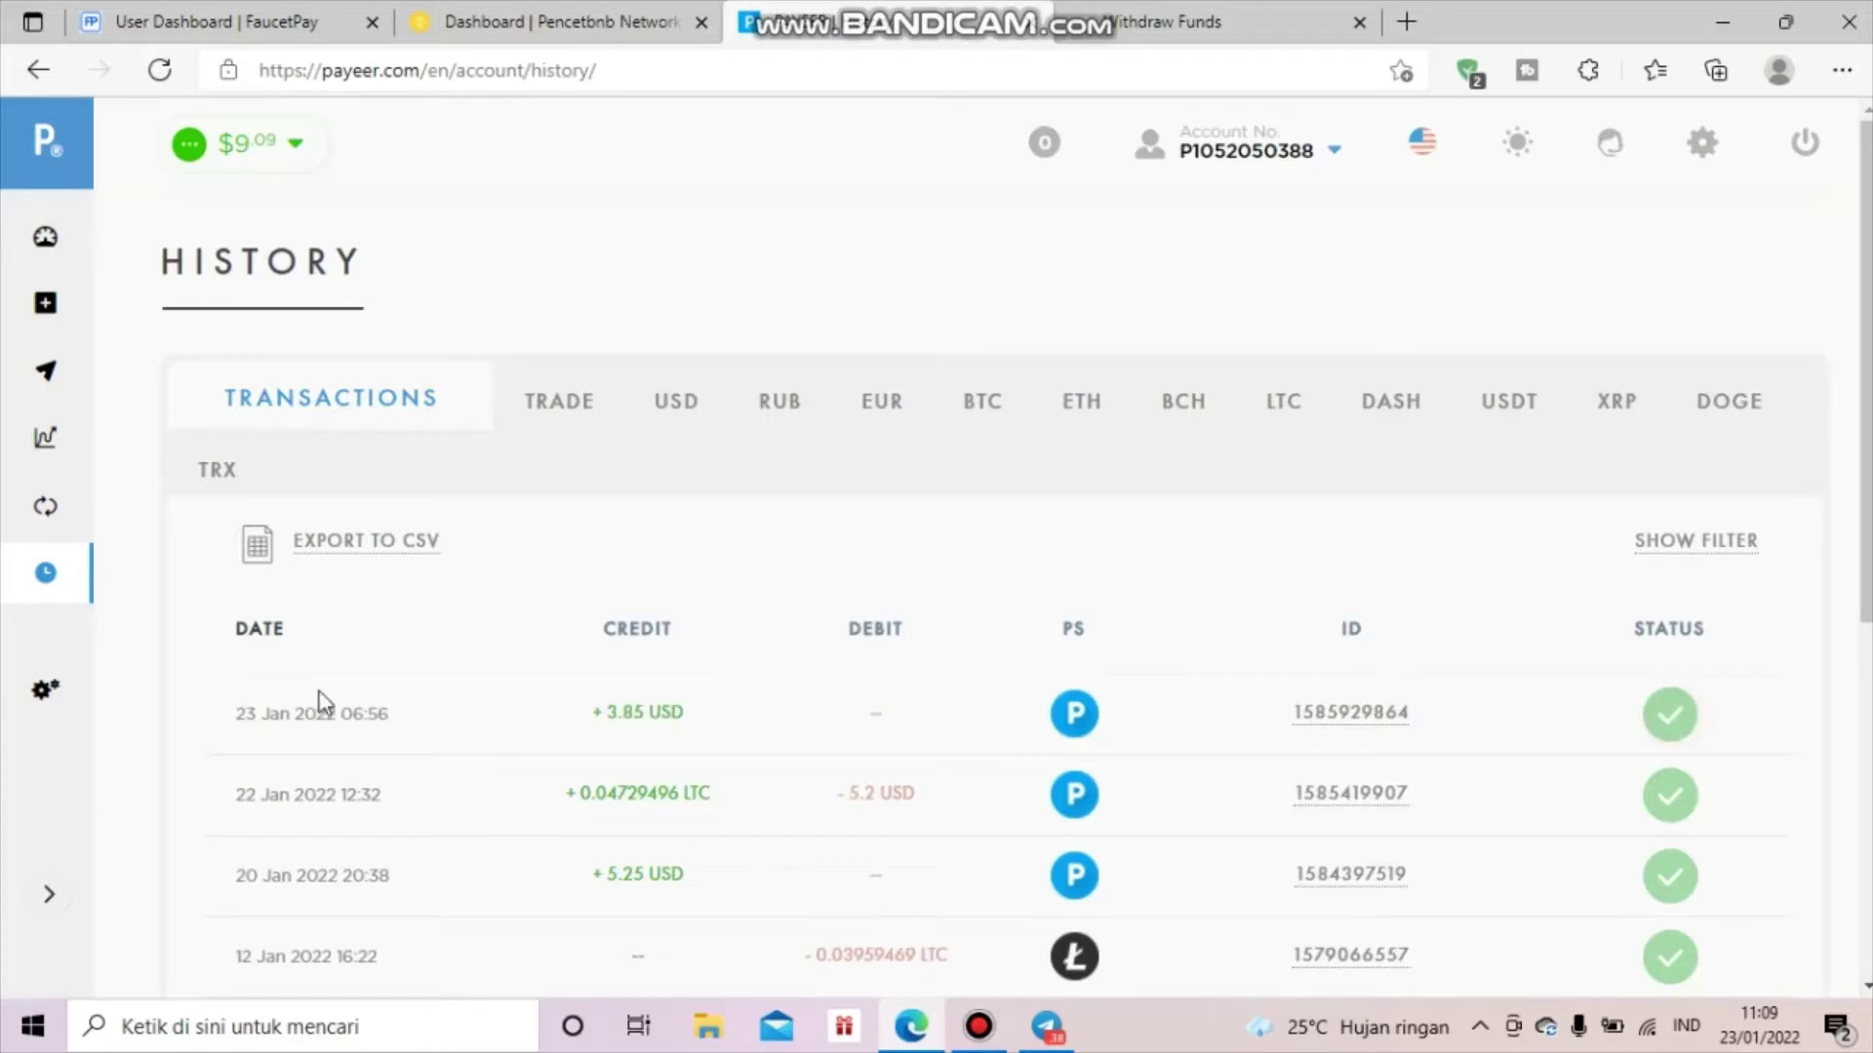
# Step: Open the operation details of the 23 Jan 2022 06:56 transaction in the Payeer history
pyautogui.scroll(-3, 646, 427)
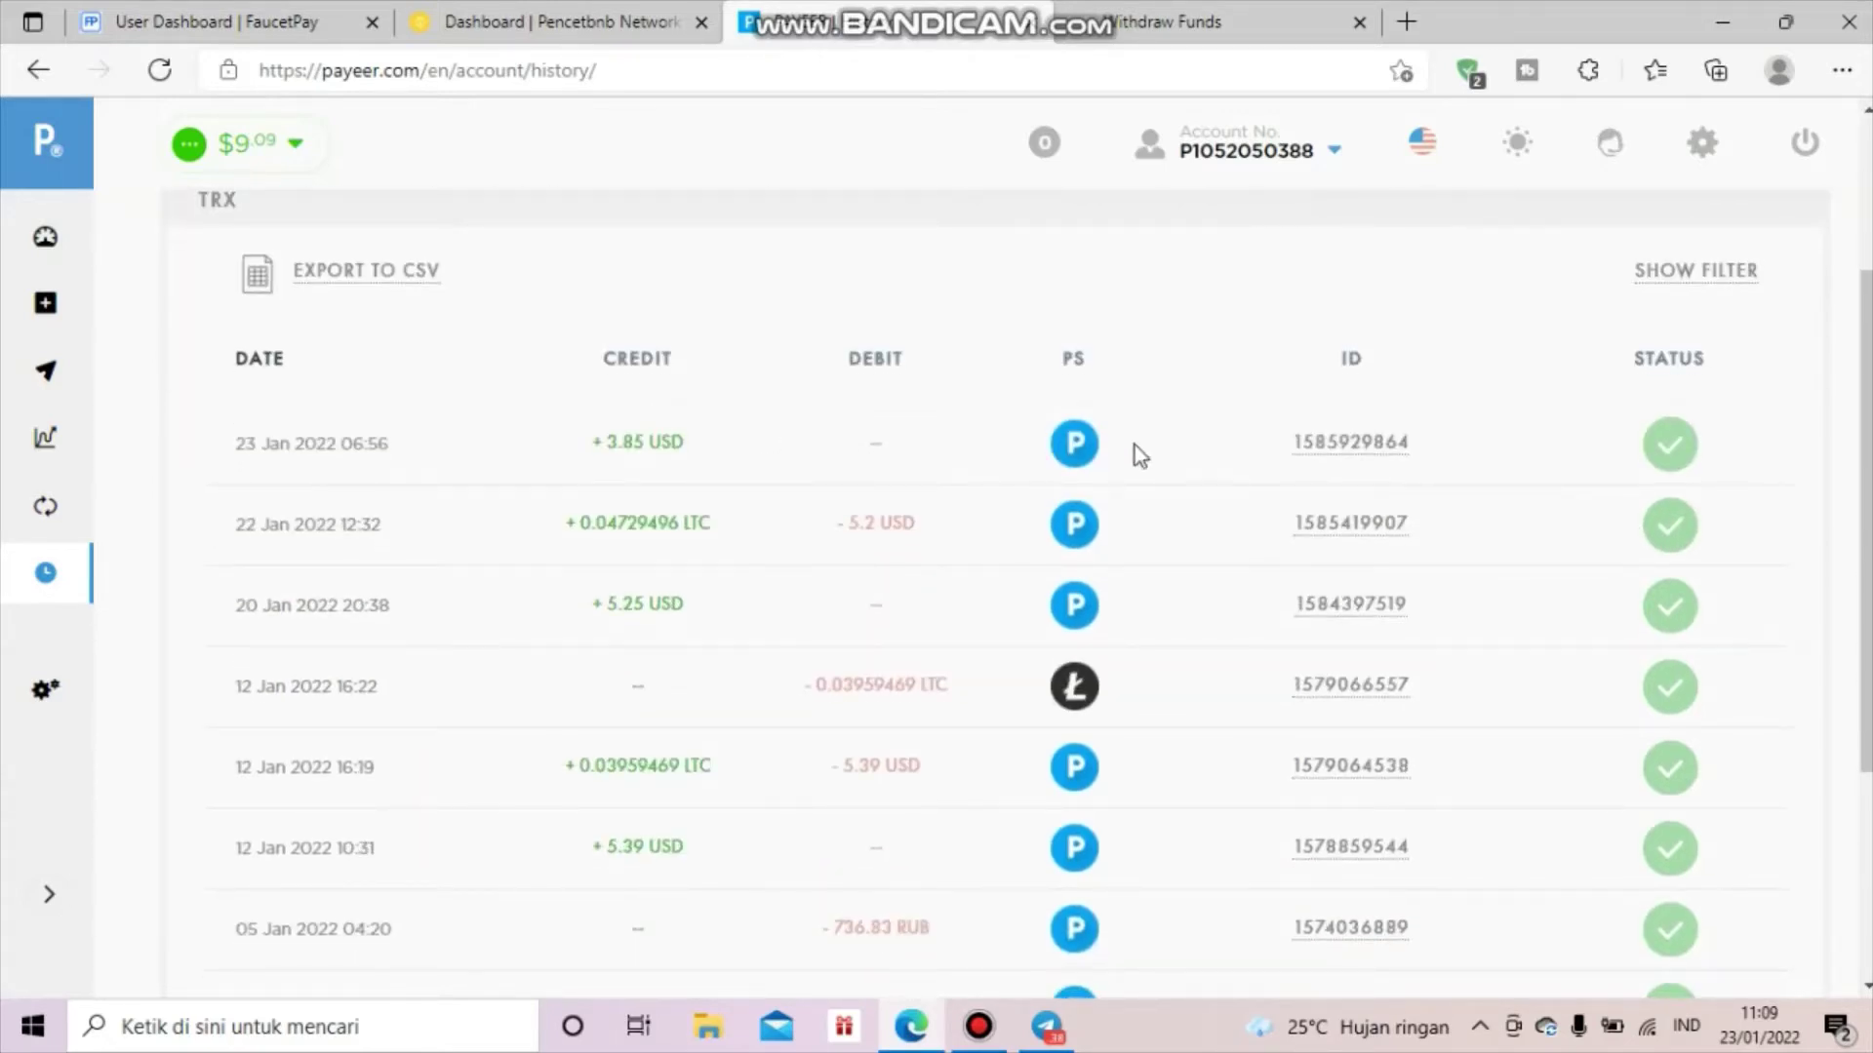
pyautogui.click(1307, 456)
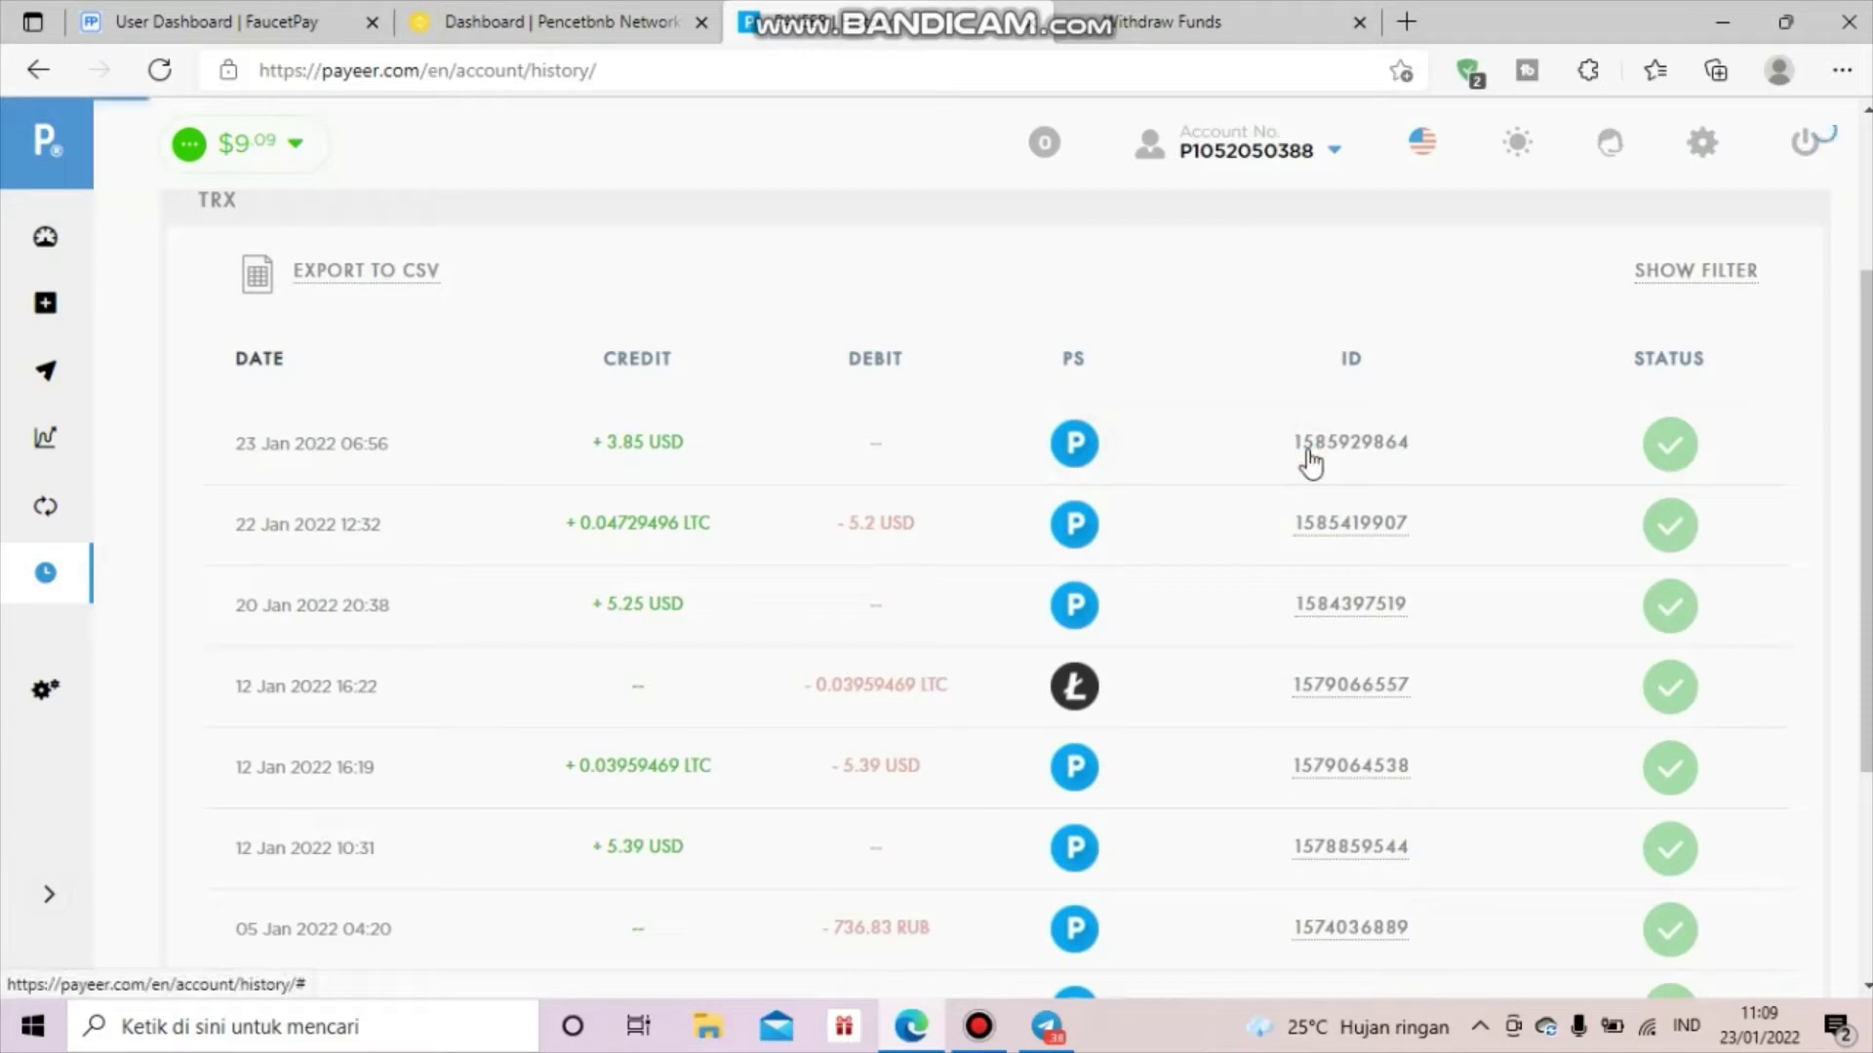
pyautogui.scroll(-2, 1146, 527)
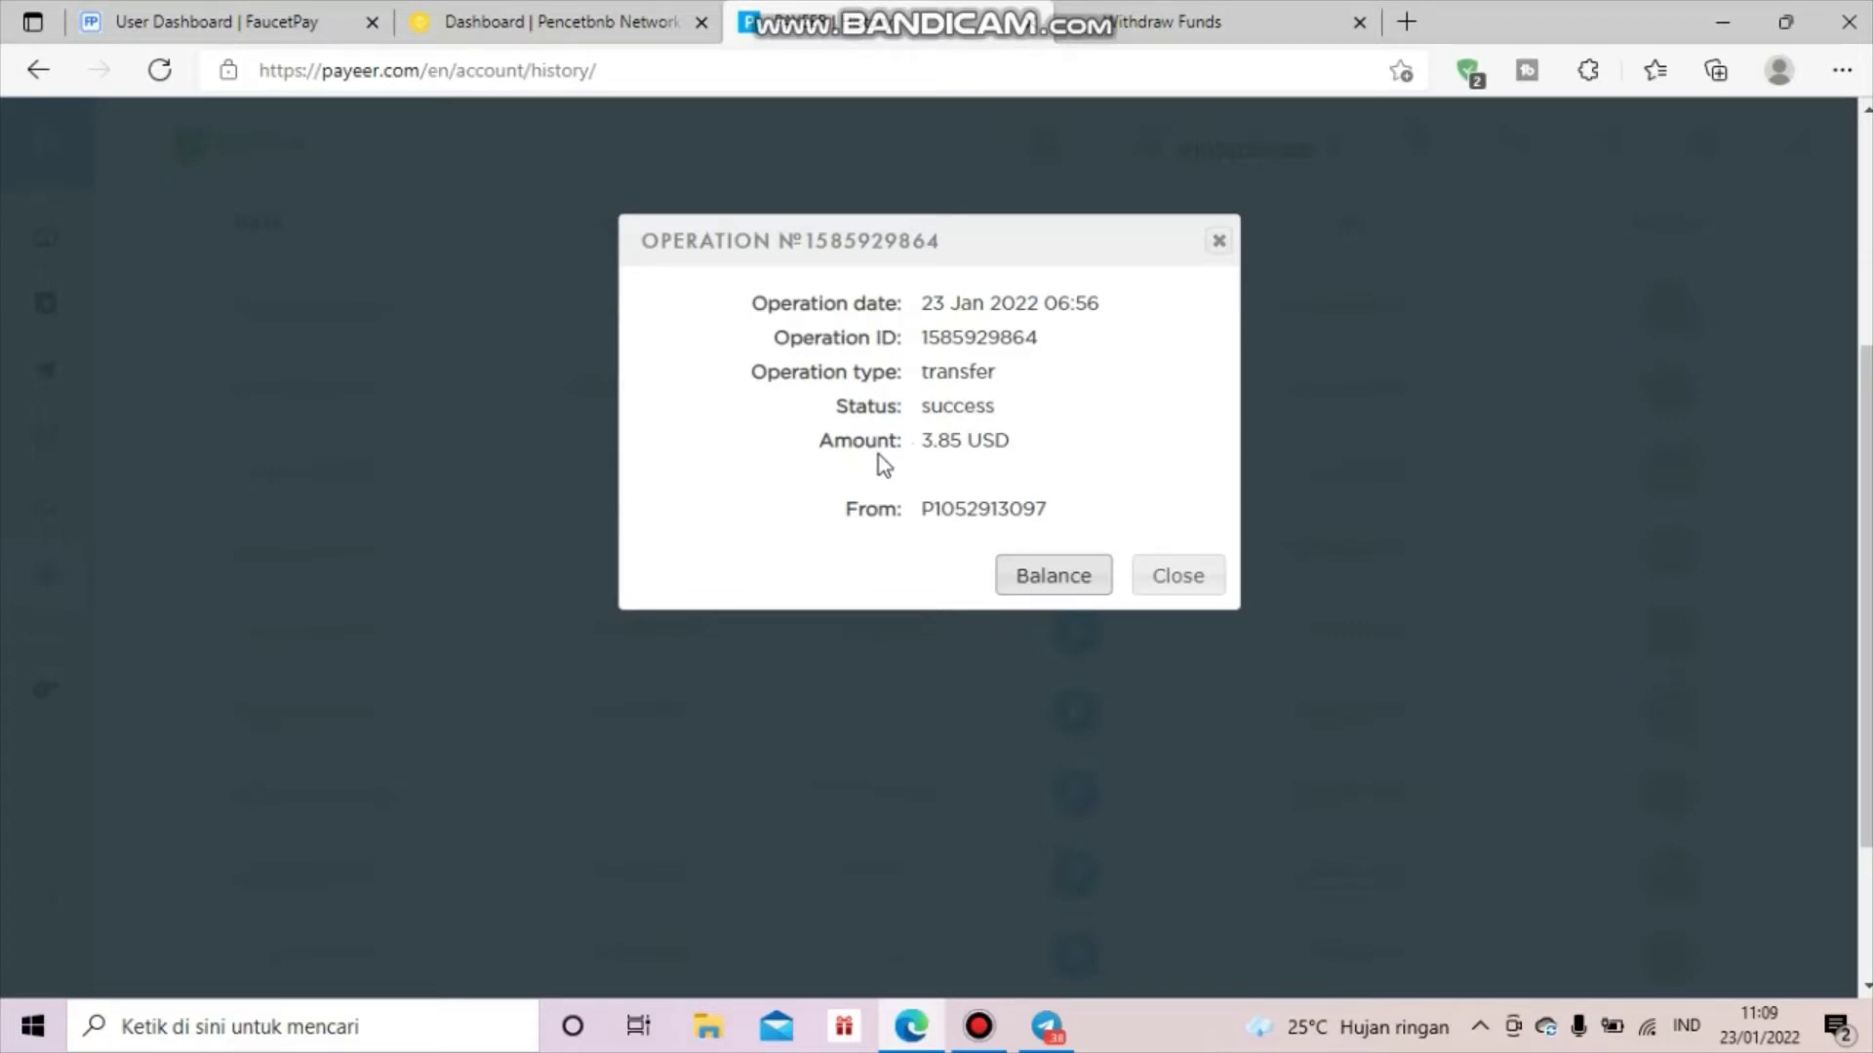
# Step: Switch to the Cbshort withdrawals page and review the payment history and balance totals
pyautogui.click(1185, 16)
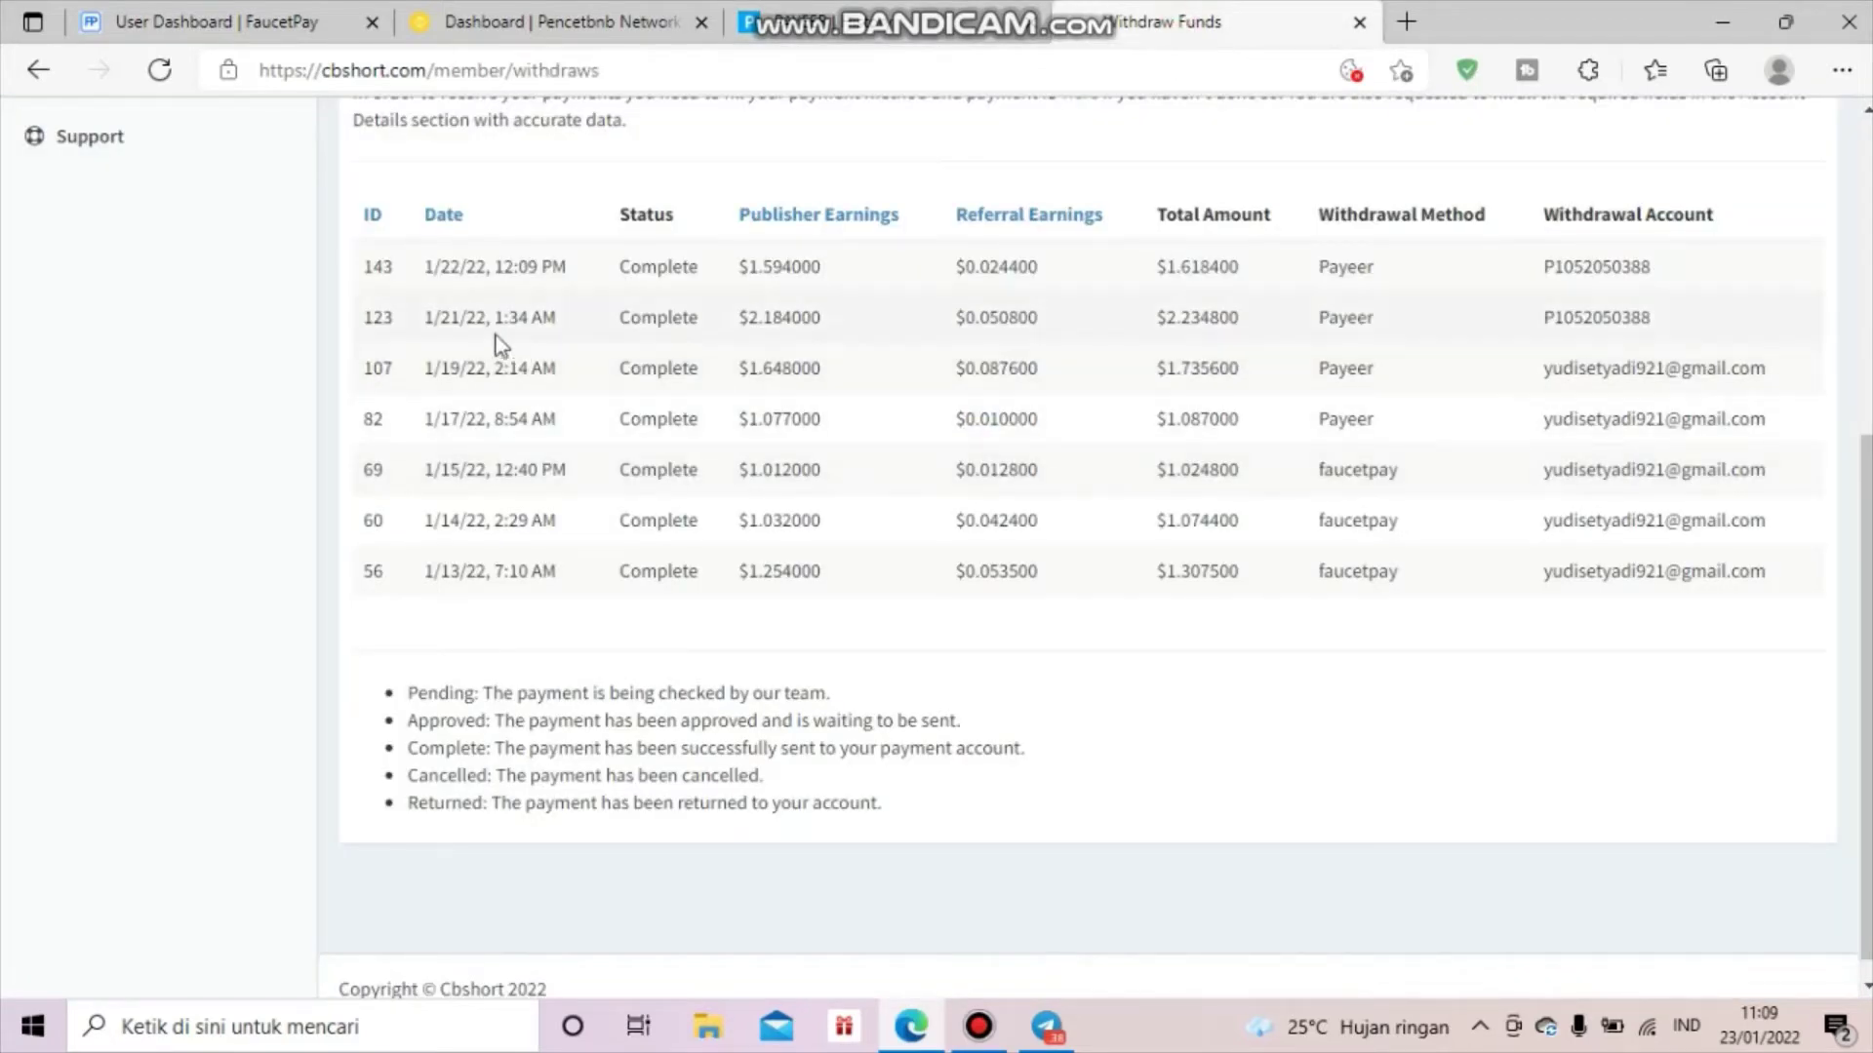
pyautogui.scroll(3, 496, 341)
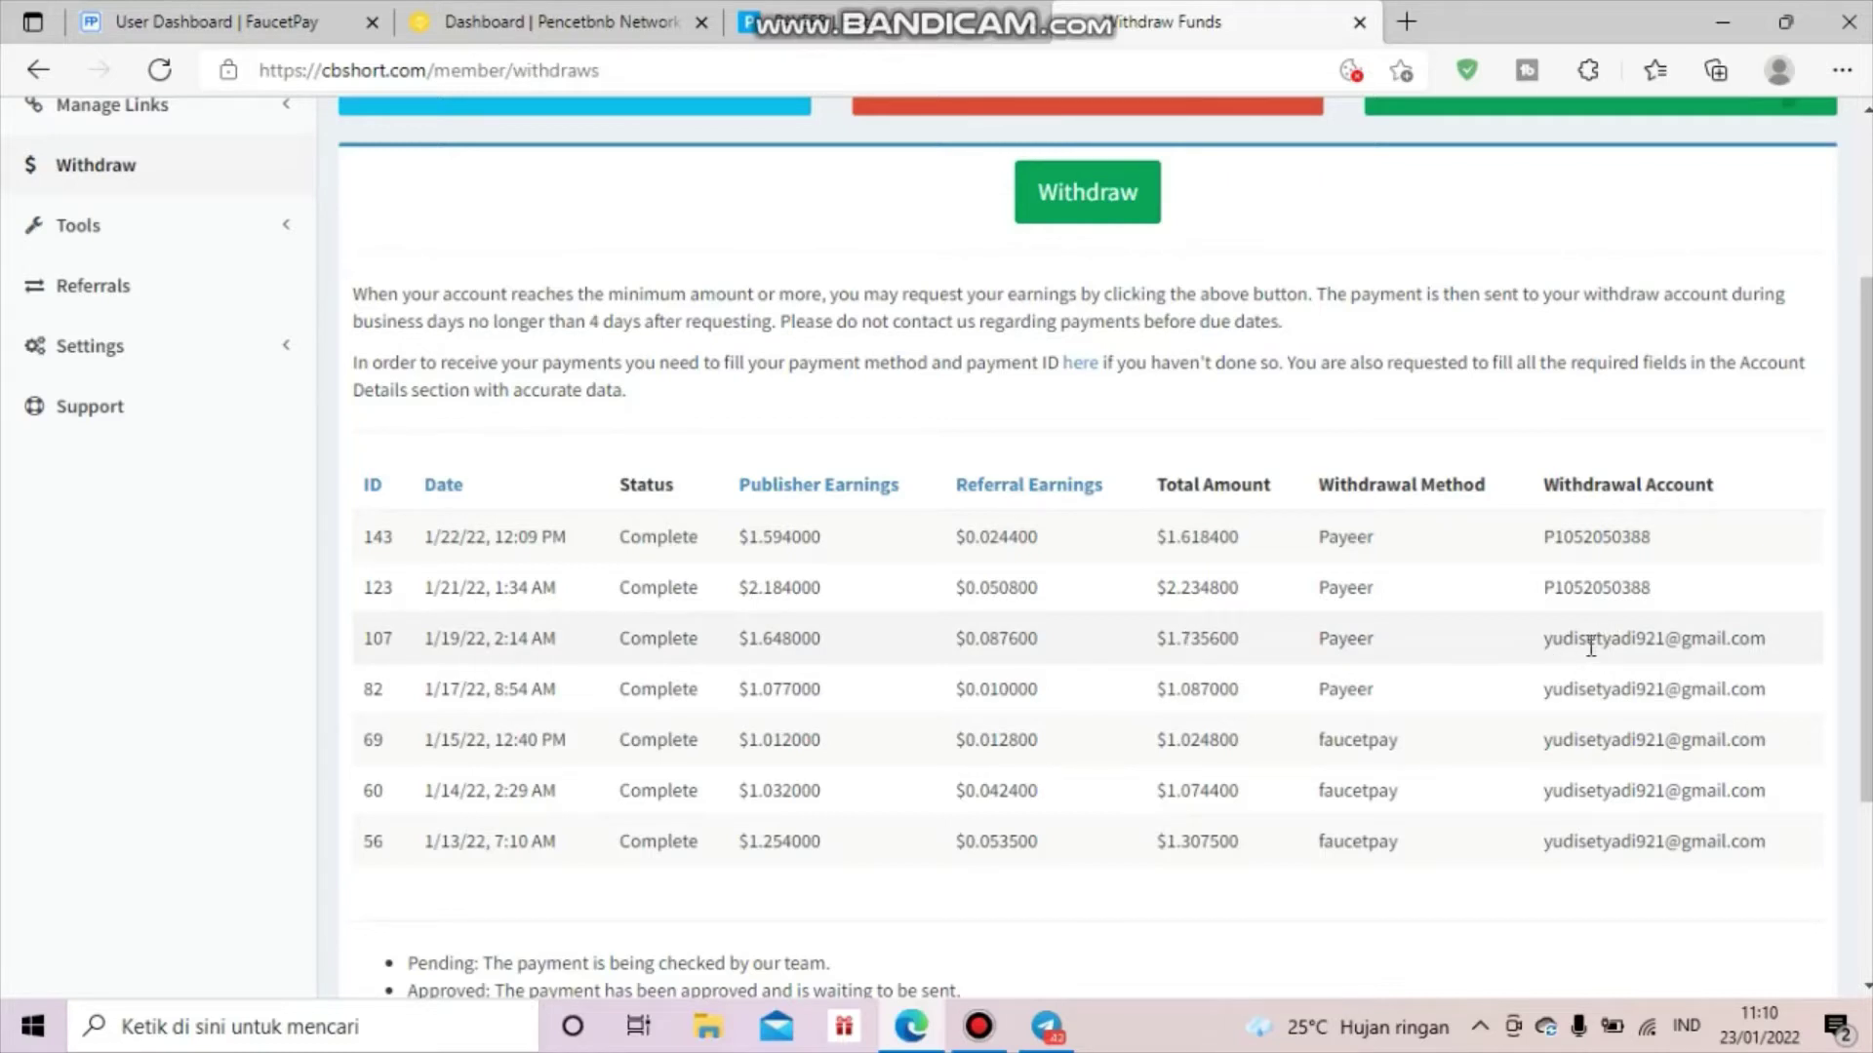
pyautogui.scroll(3, 1576, 666)
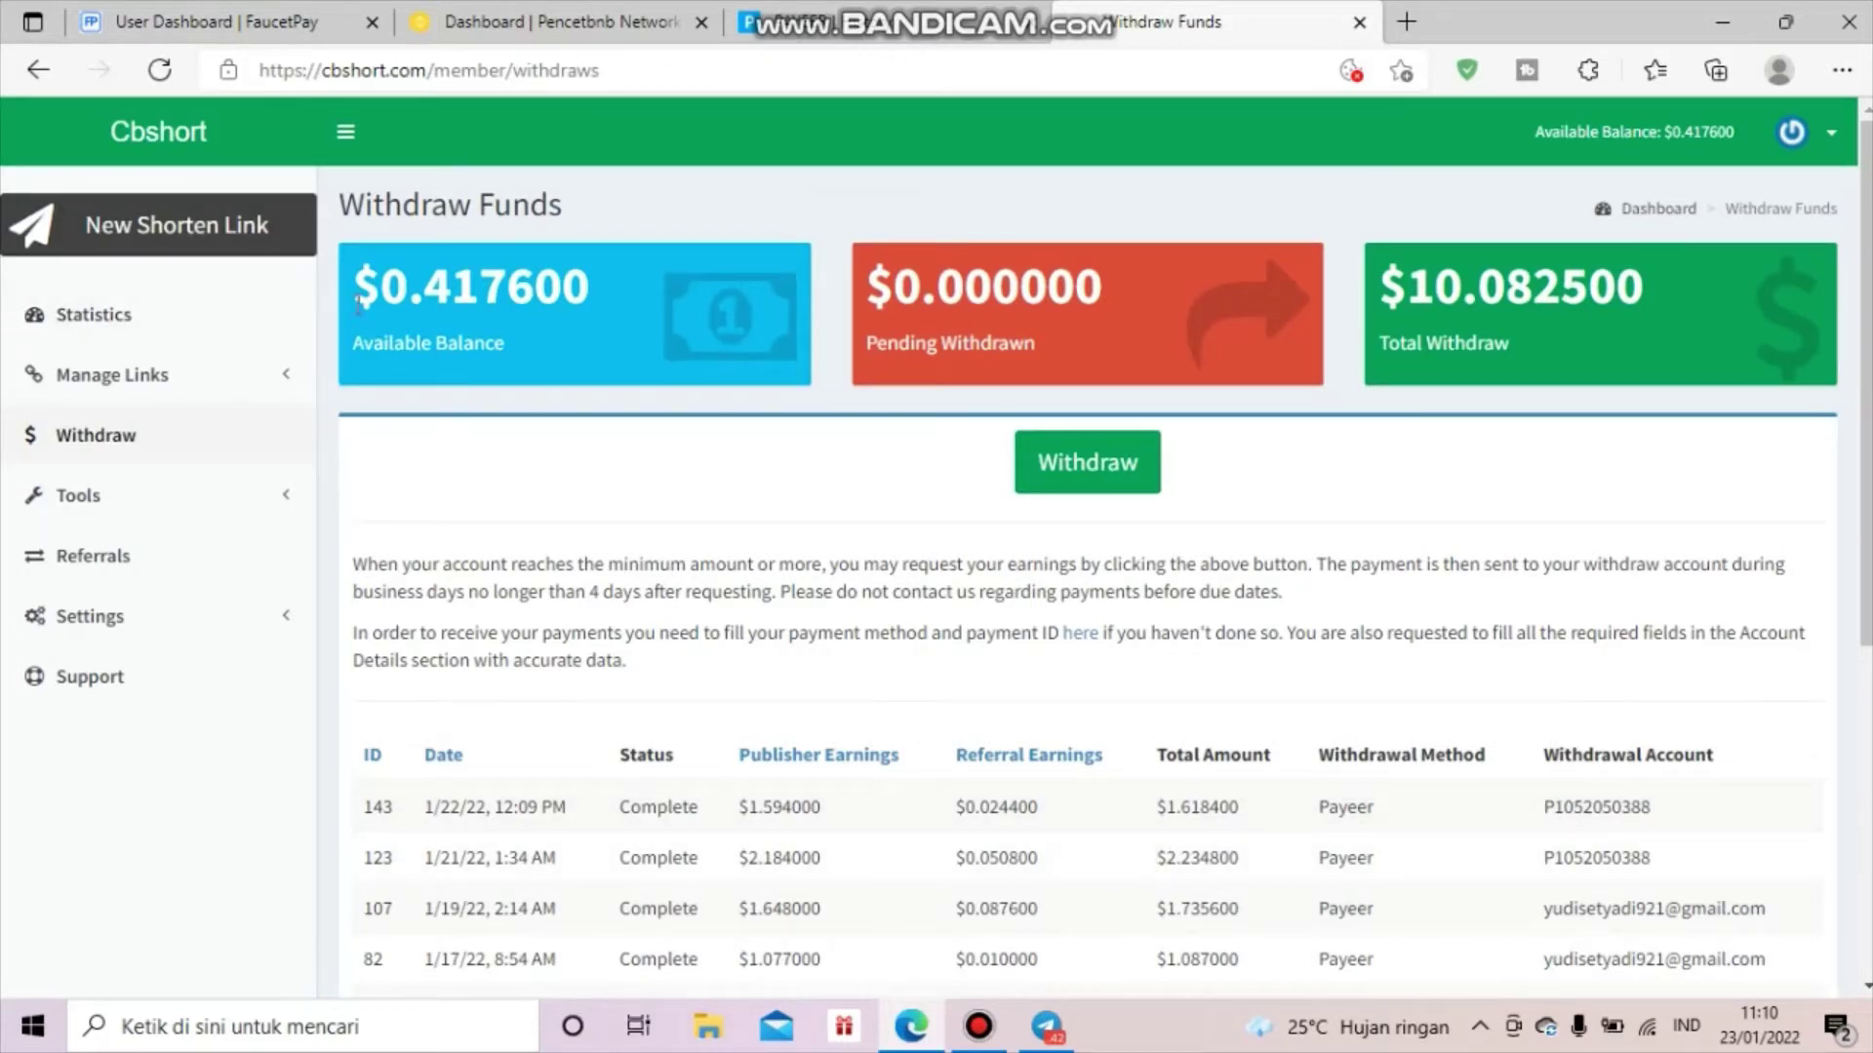
# Step: Open the Cbshort statistics dashboard and look into the Manage Links and Tools sections
pyautogui.click(111, 330)
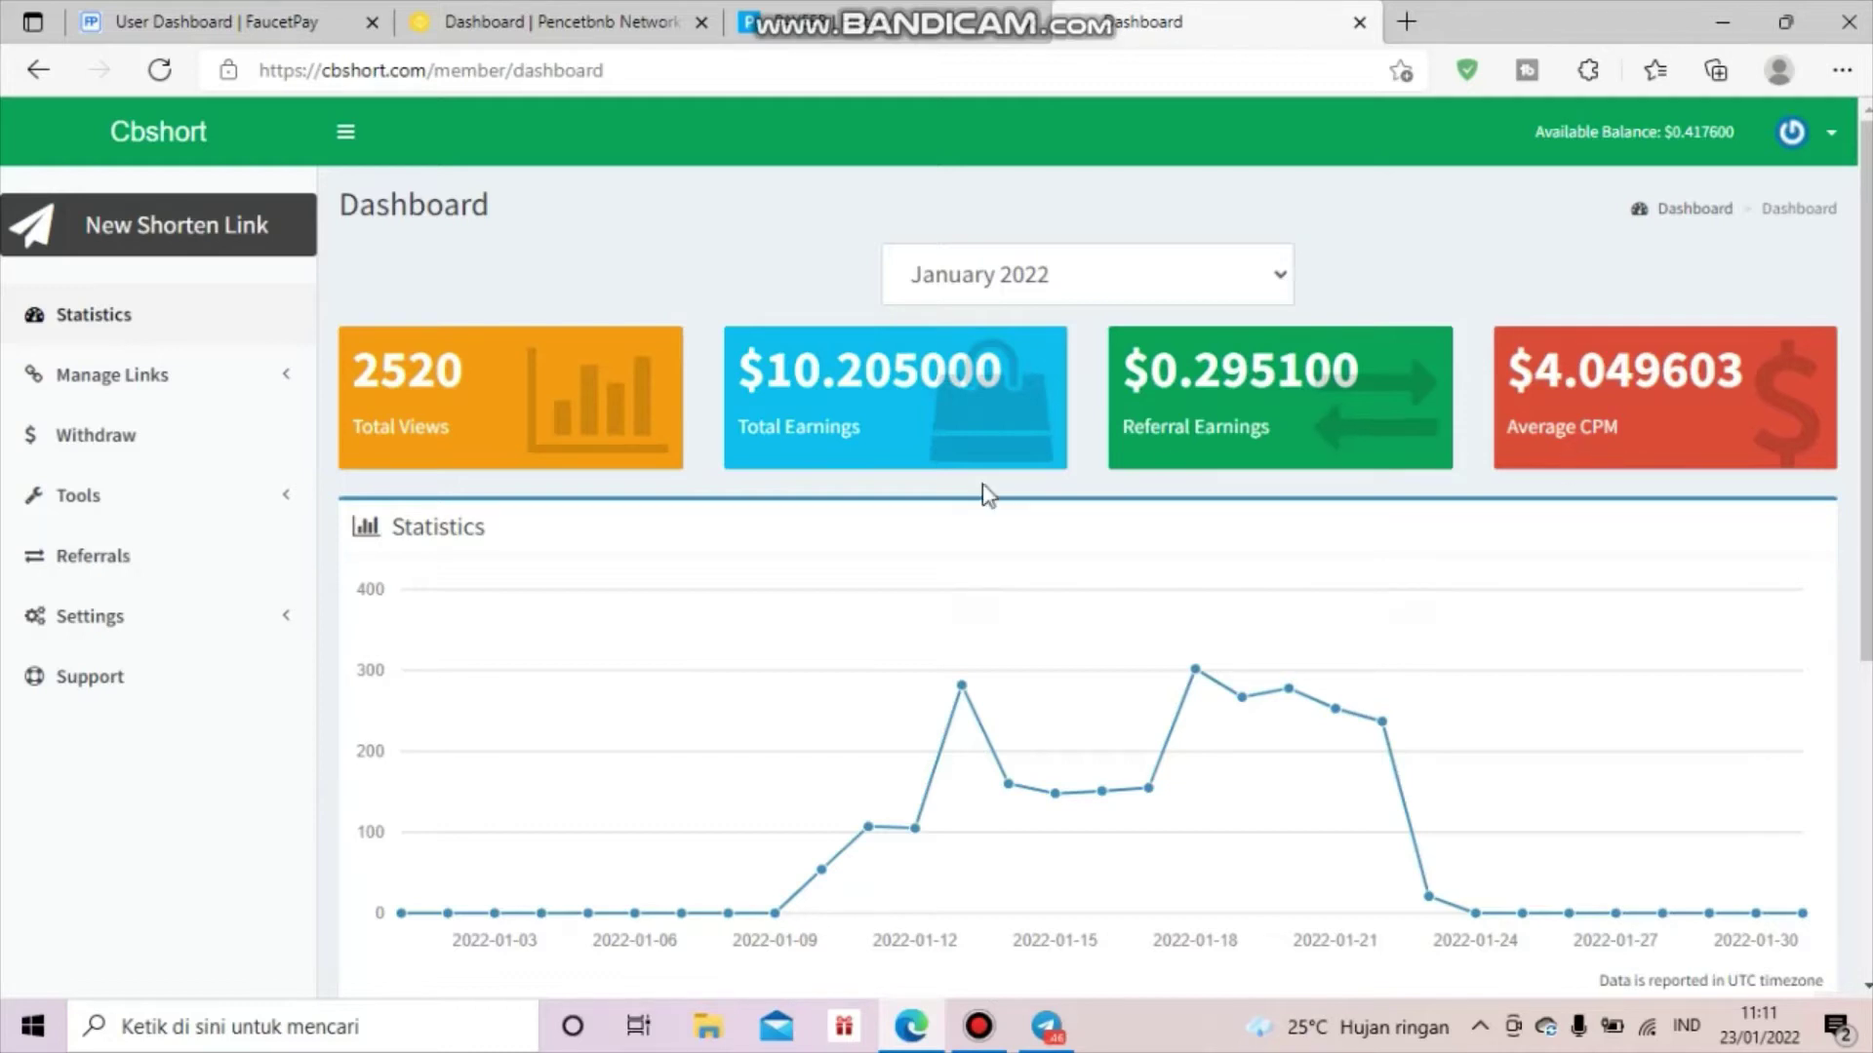
pyautogui.click(252, 373)
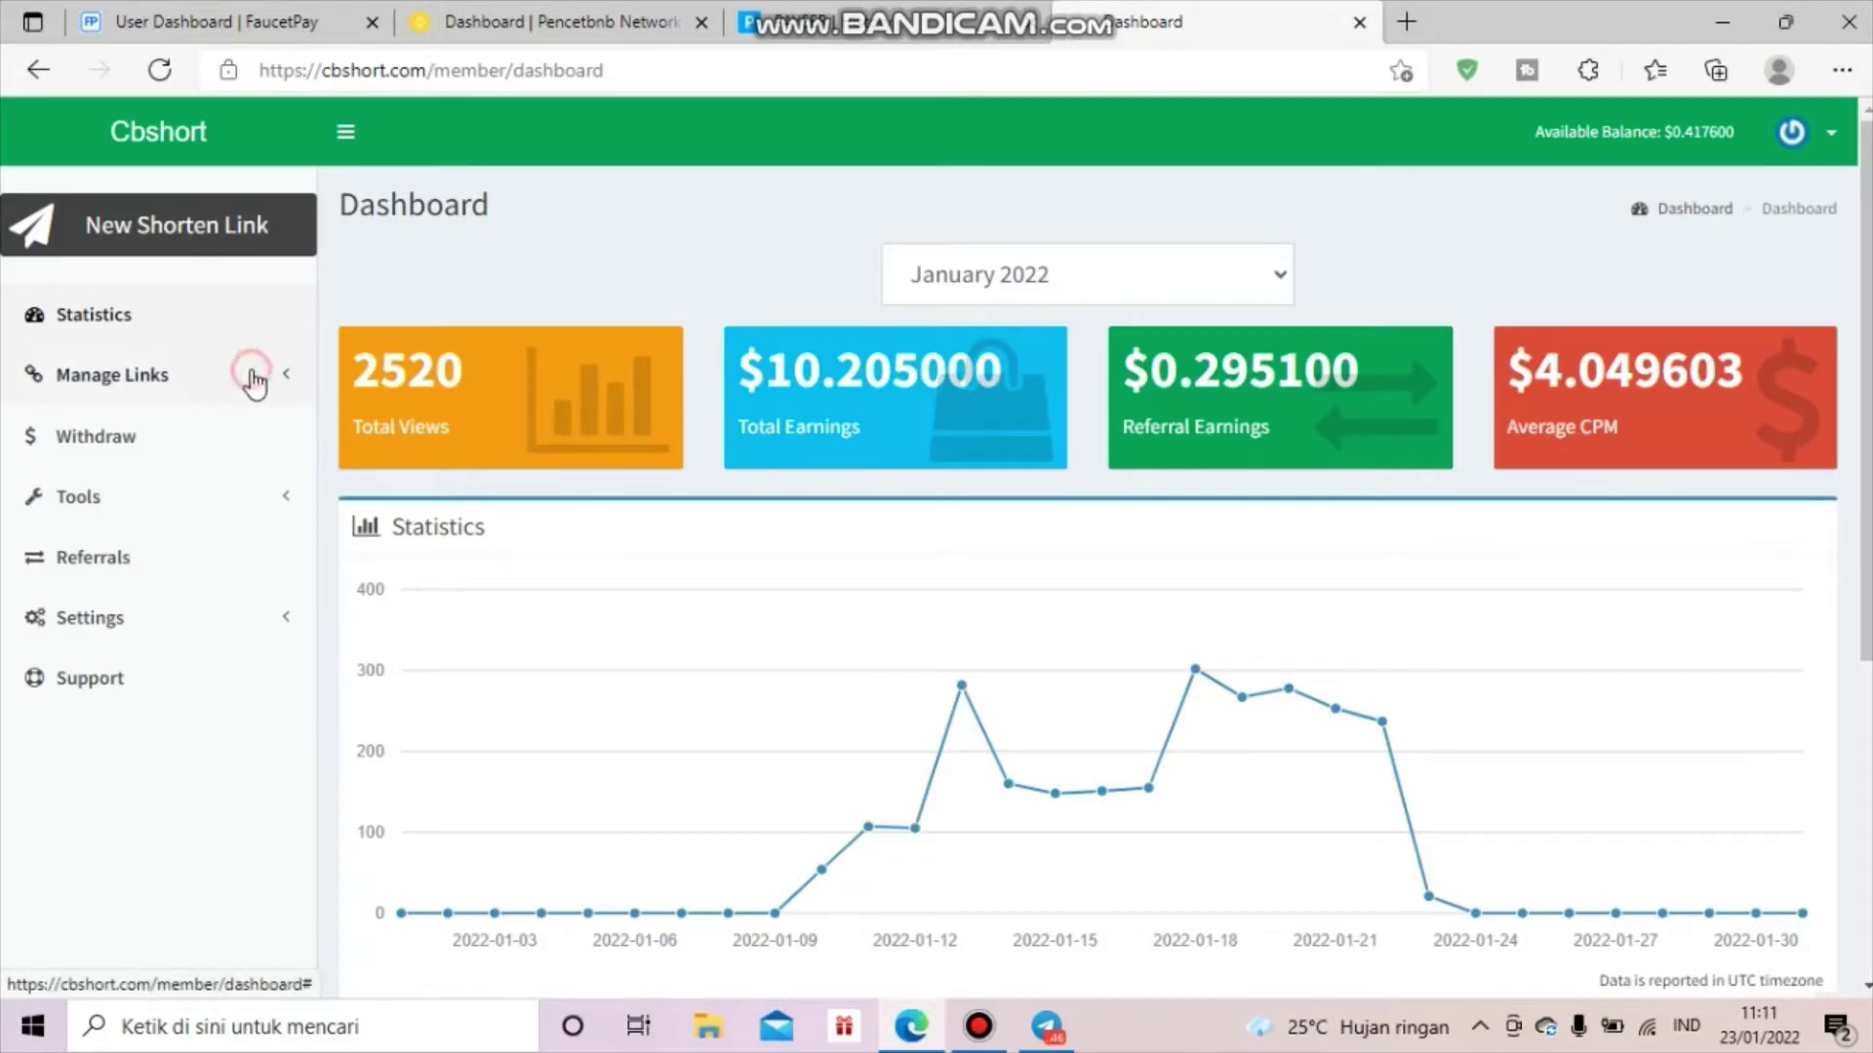
pyautogui.click(252, 373)
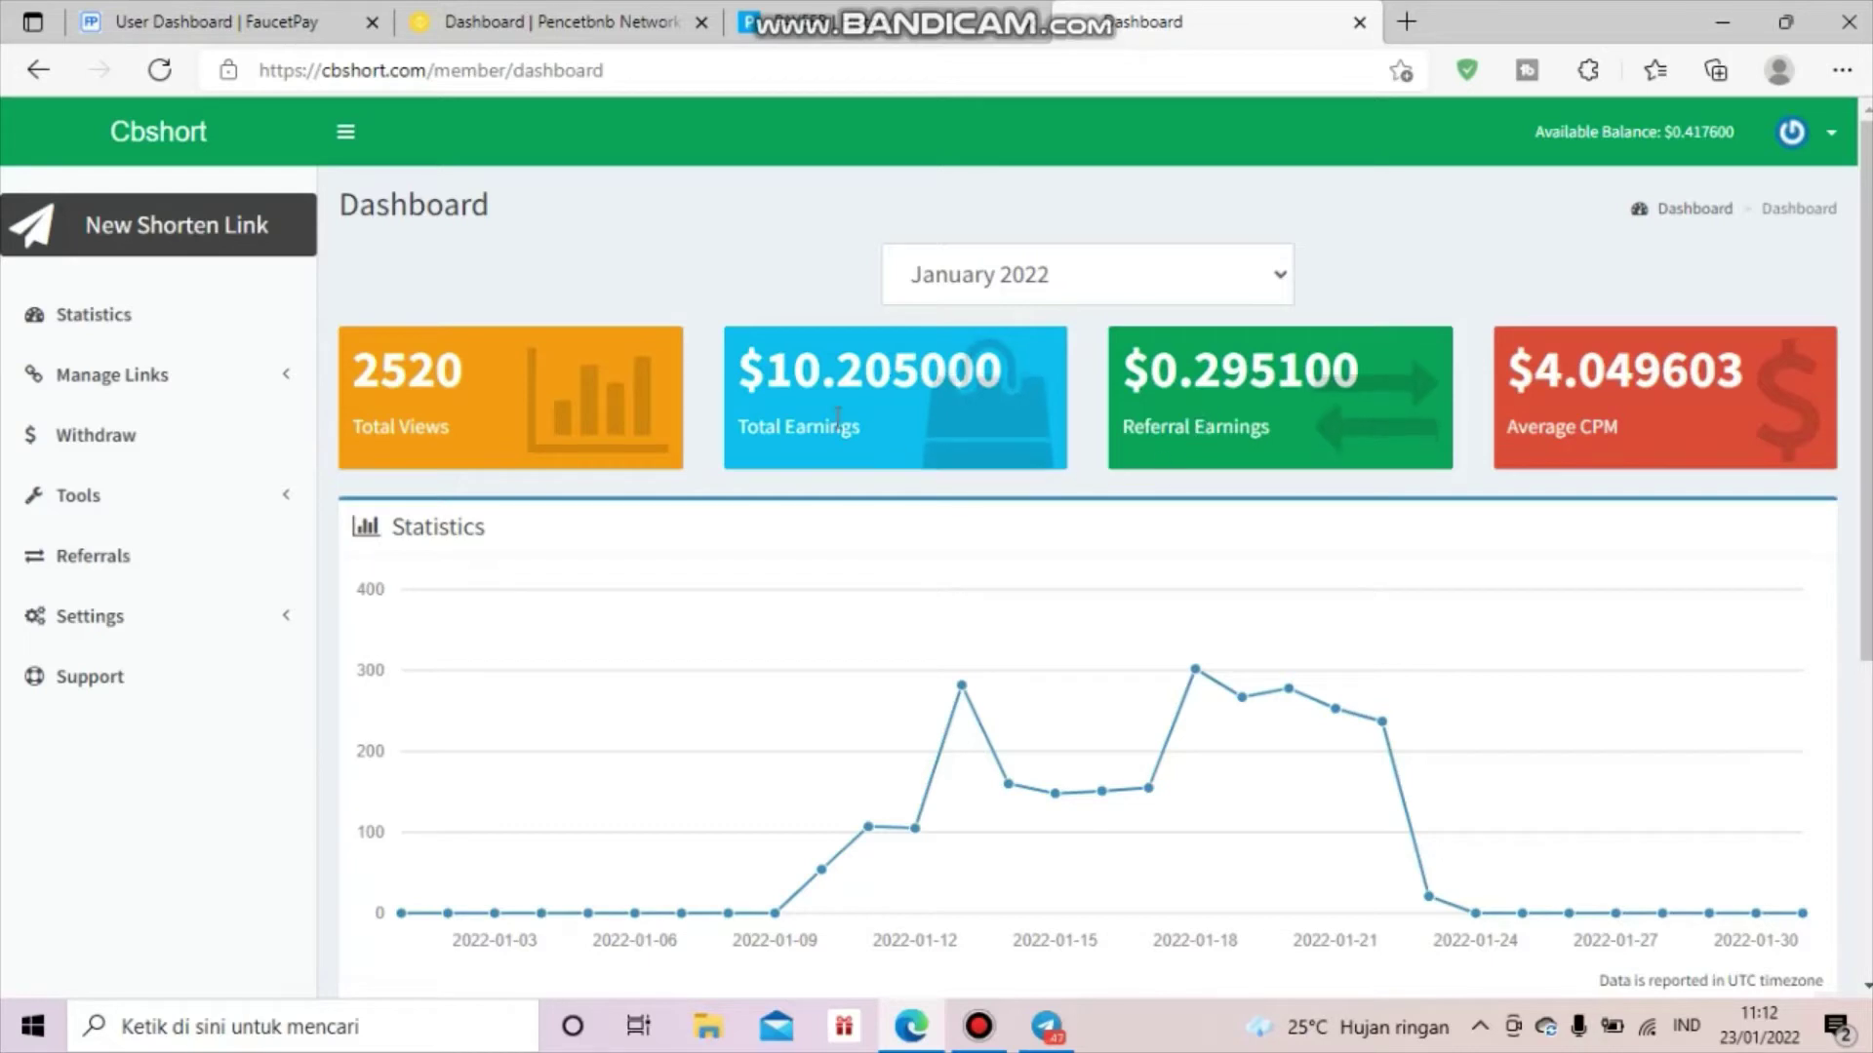
pyautogui.click(233, 506)
pyautogui.click(231, 504)
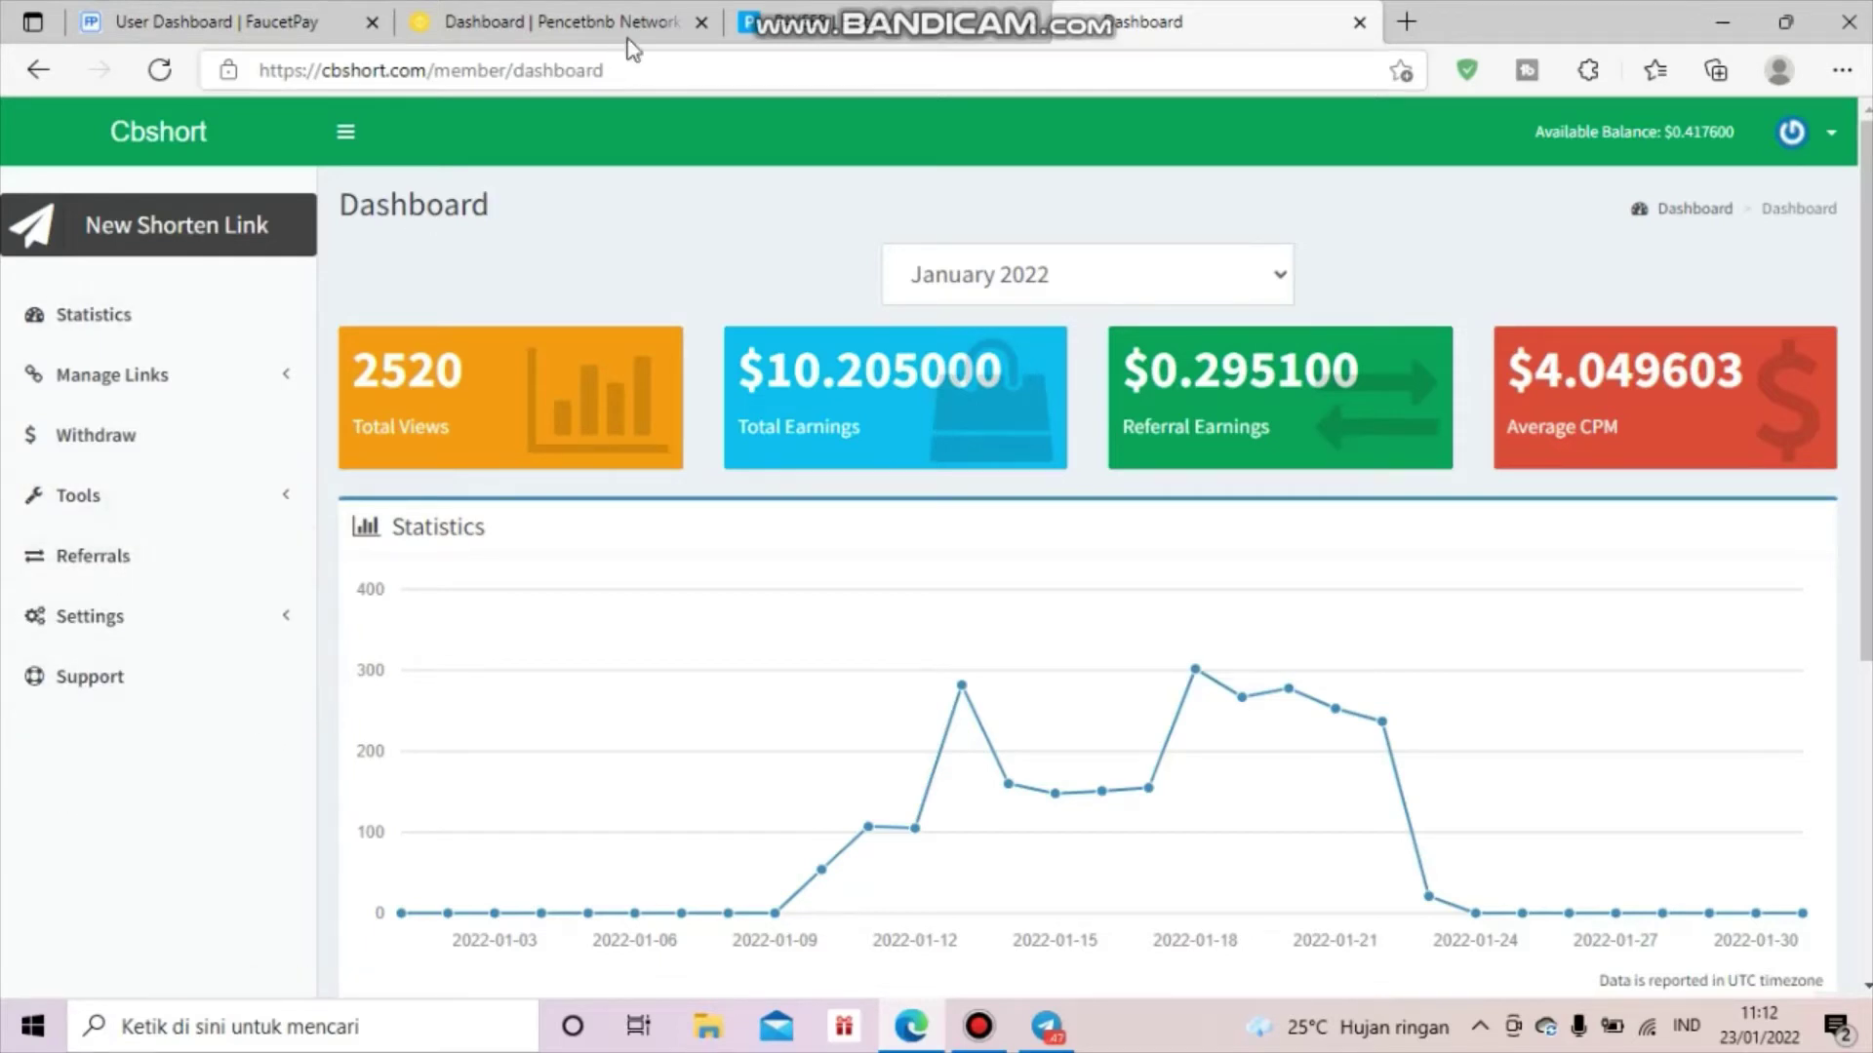
pyautogui.click(276, 230)
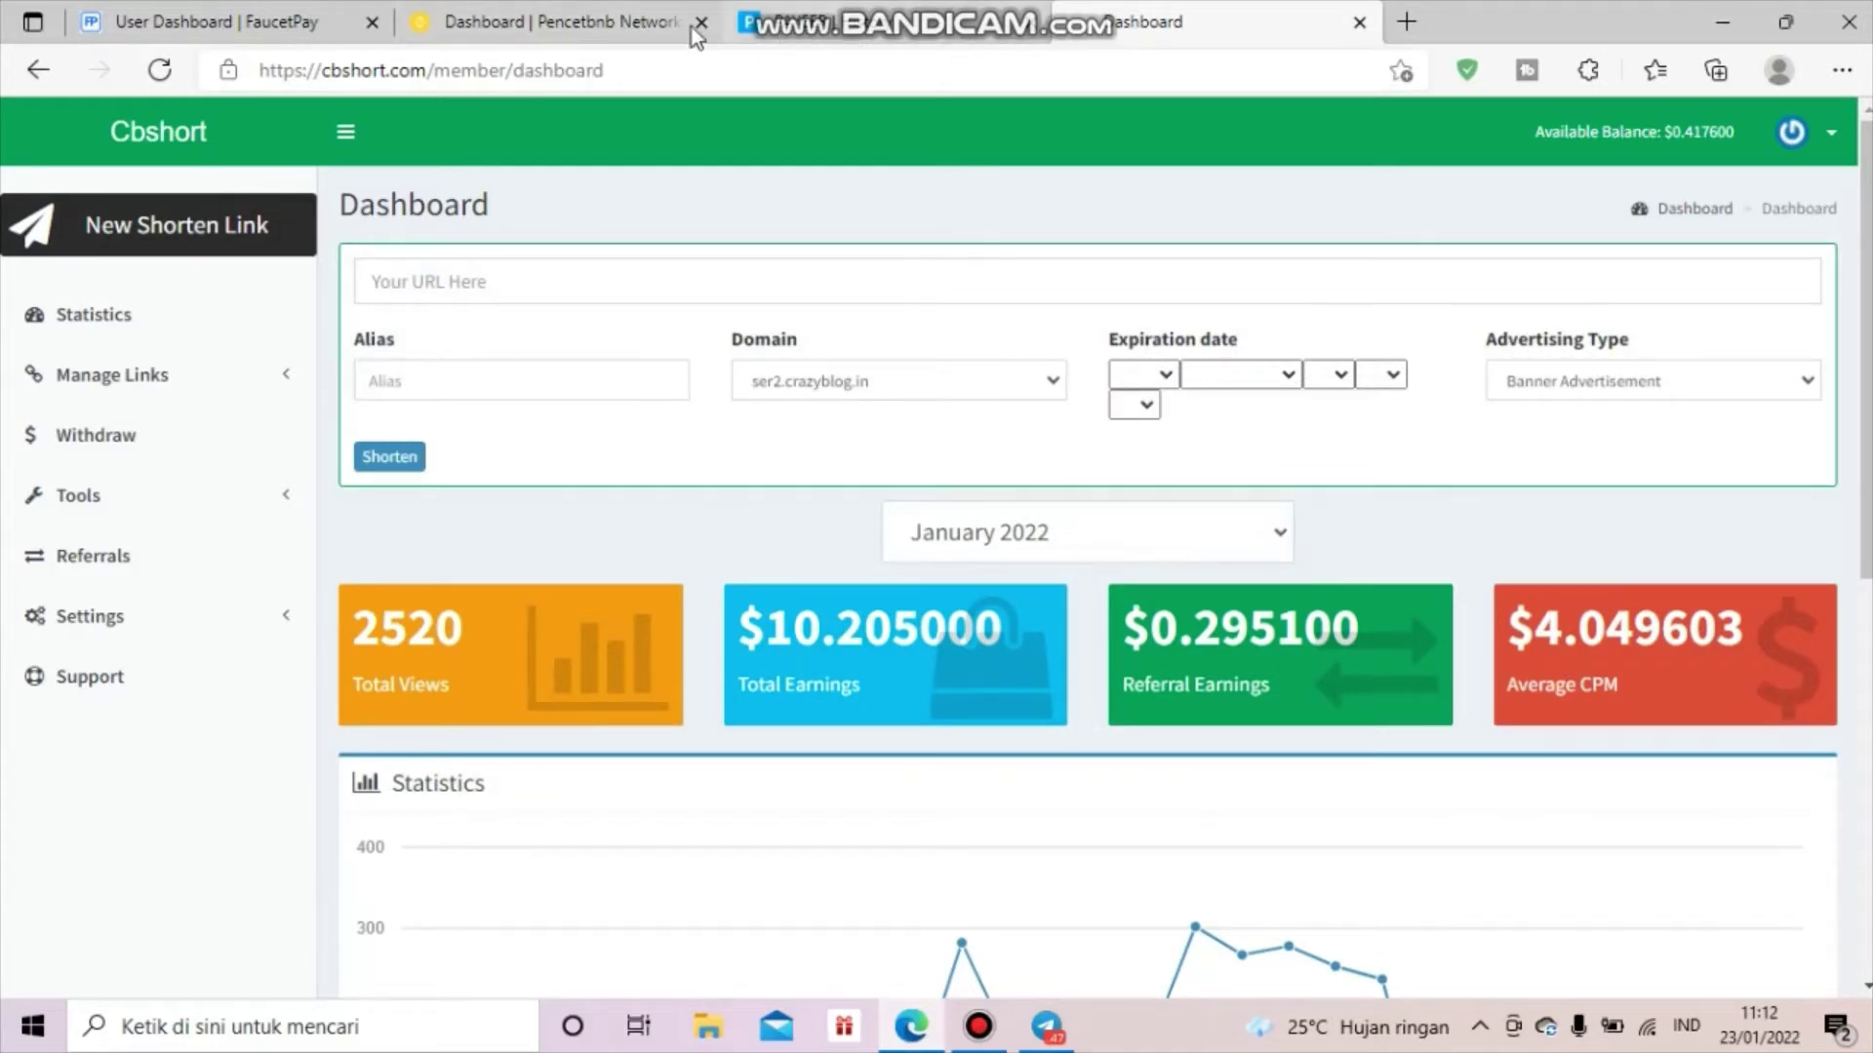
pyautogui.click(589, 43)
pyautogui.click(514, 71)
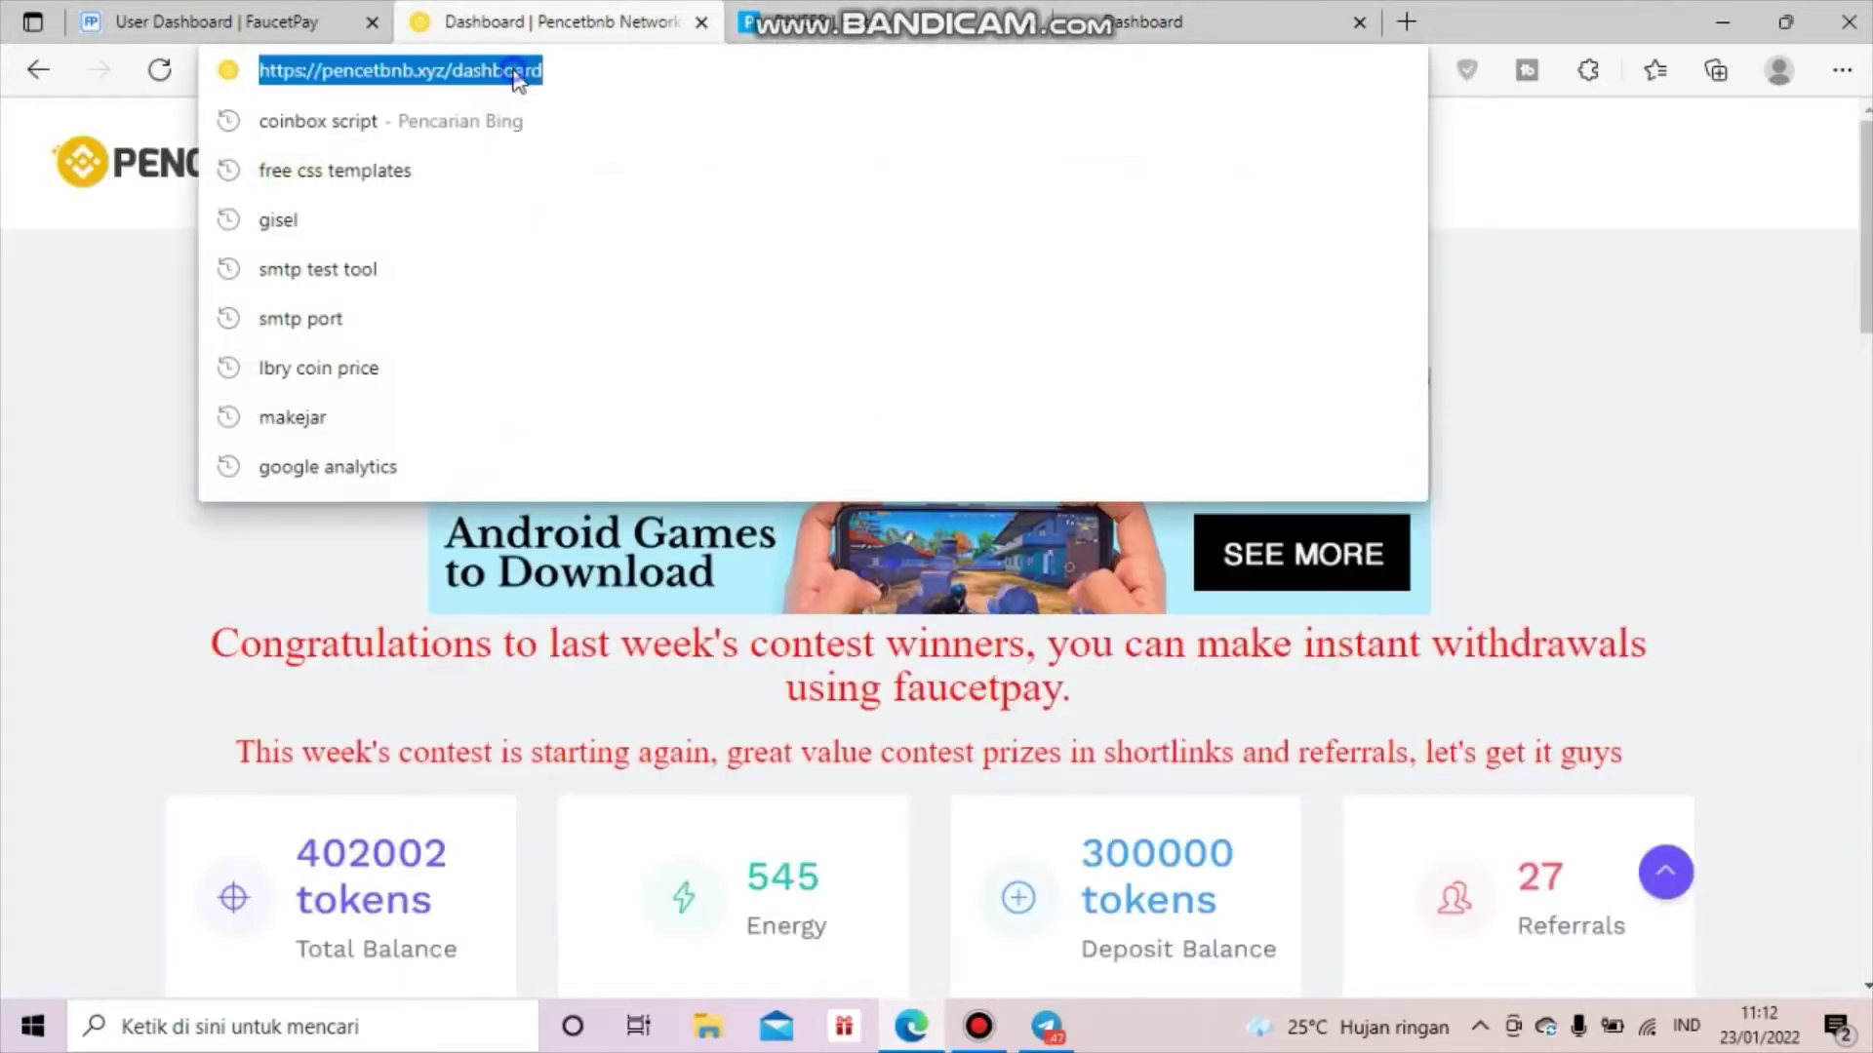
pyautogui.rightClick(514, 71)
pyautogui.click(574, 283)
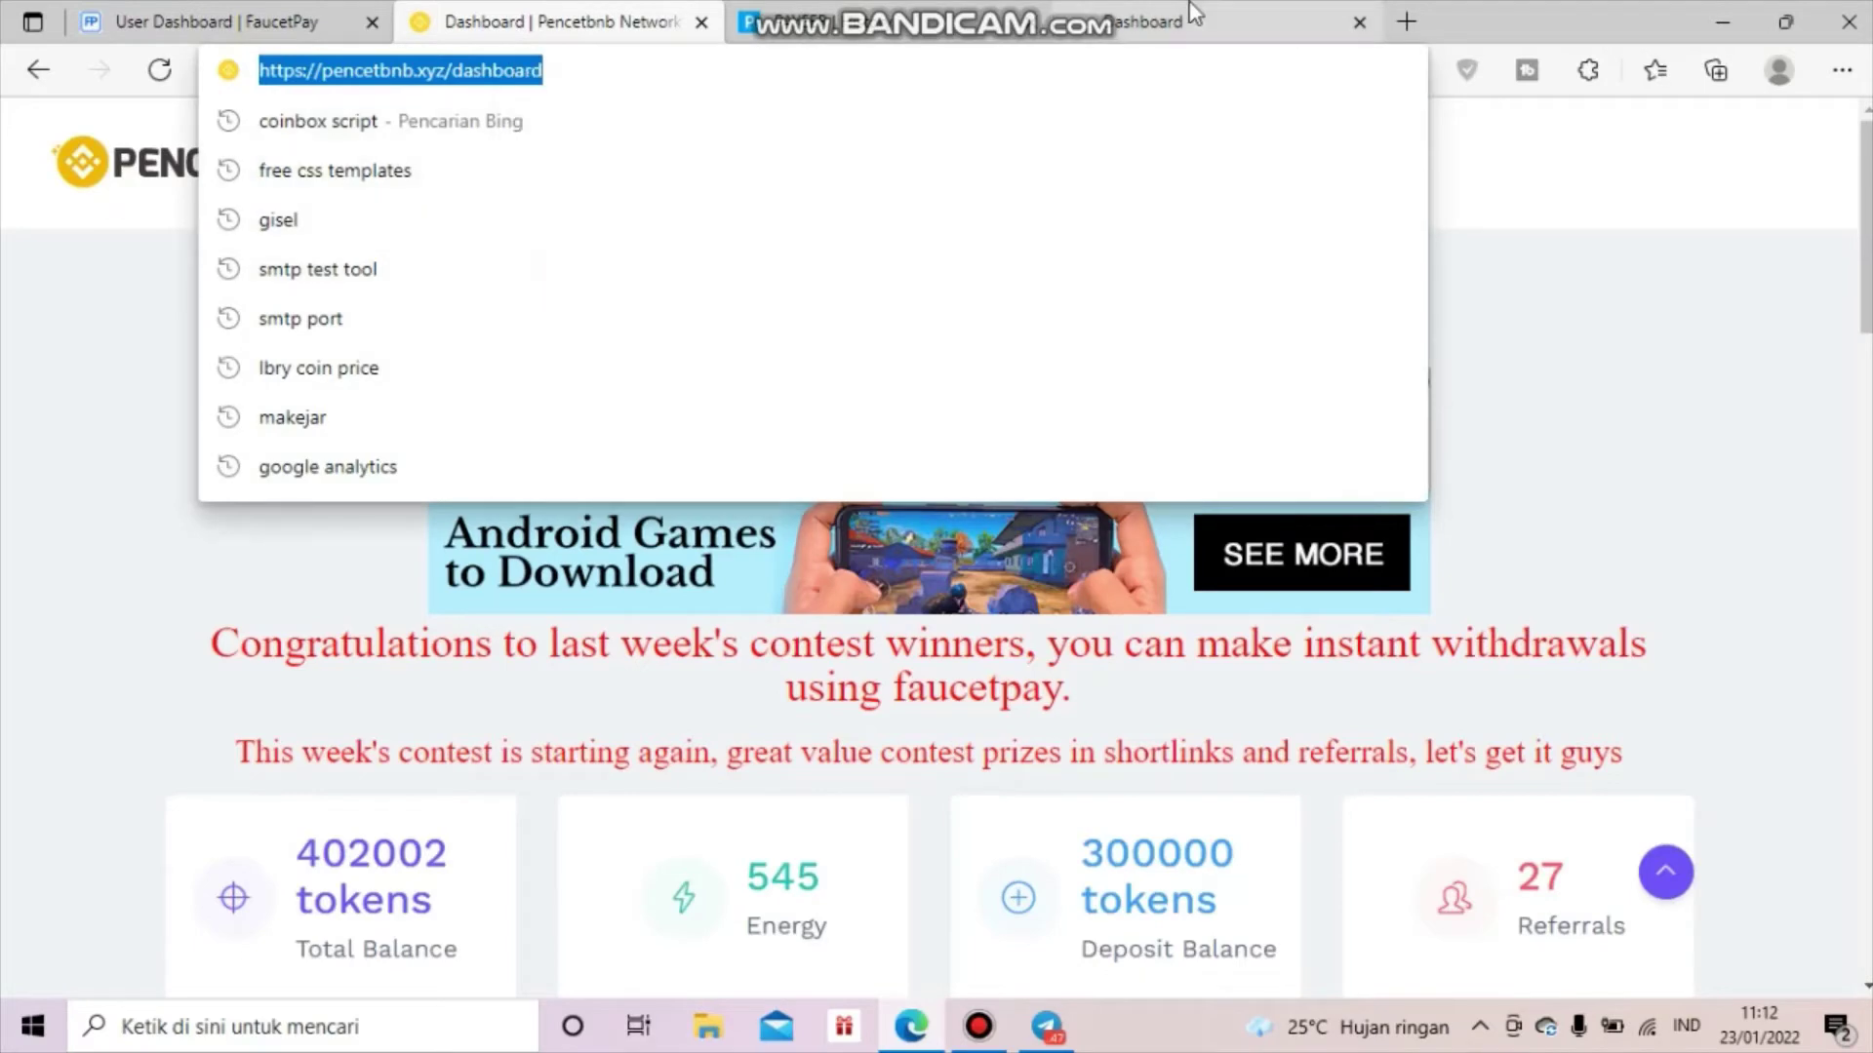
pyautogui.click(1073, 22)
pyautogui.click(514, 281)
pyautogui.rightClick(514, 281)
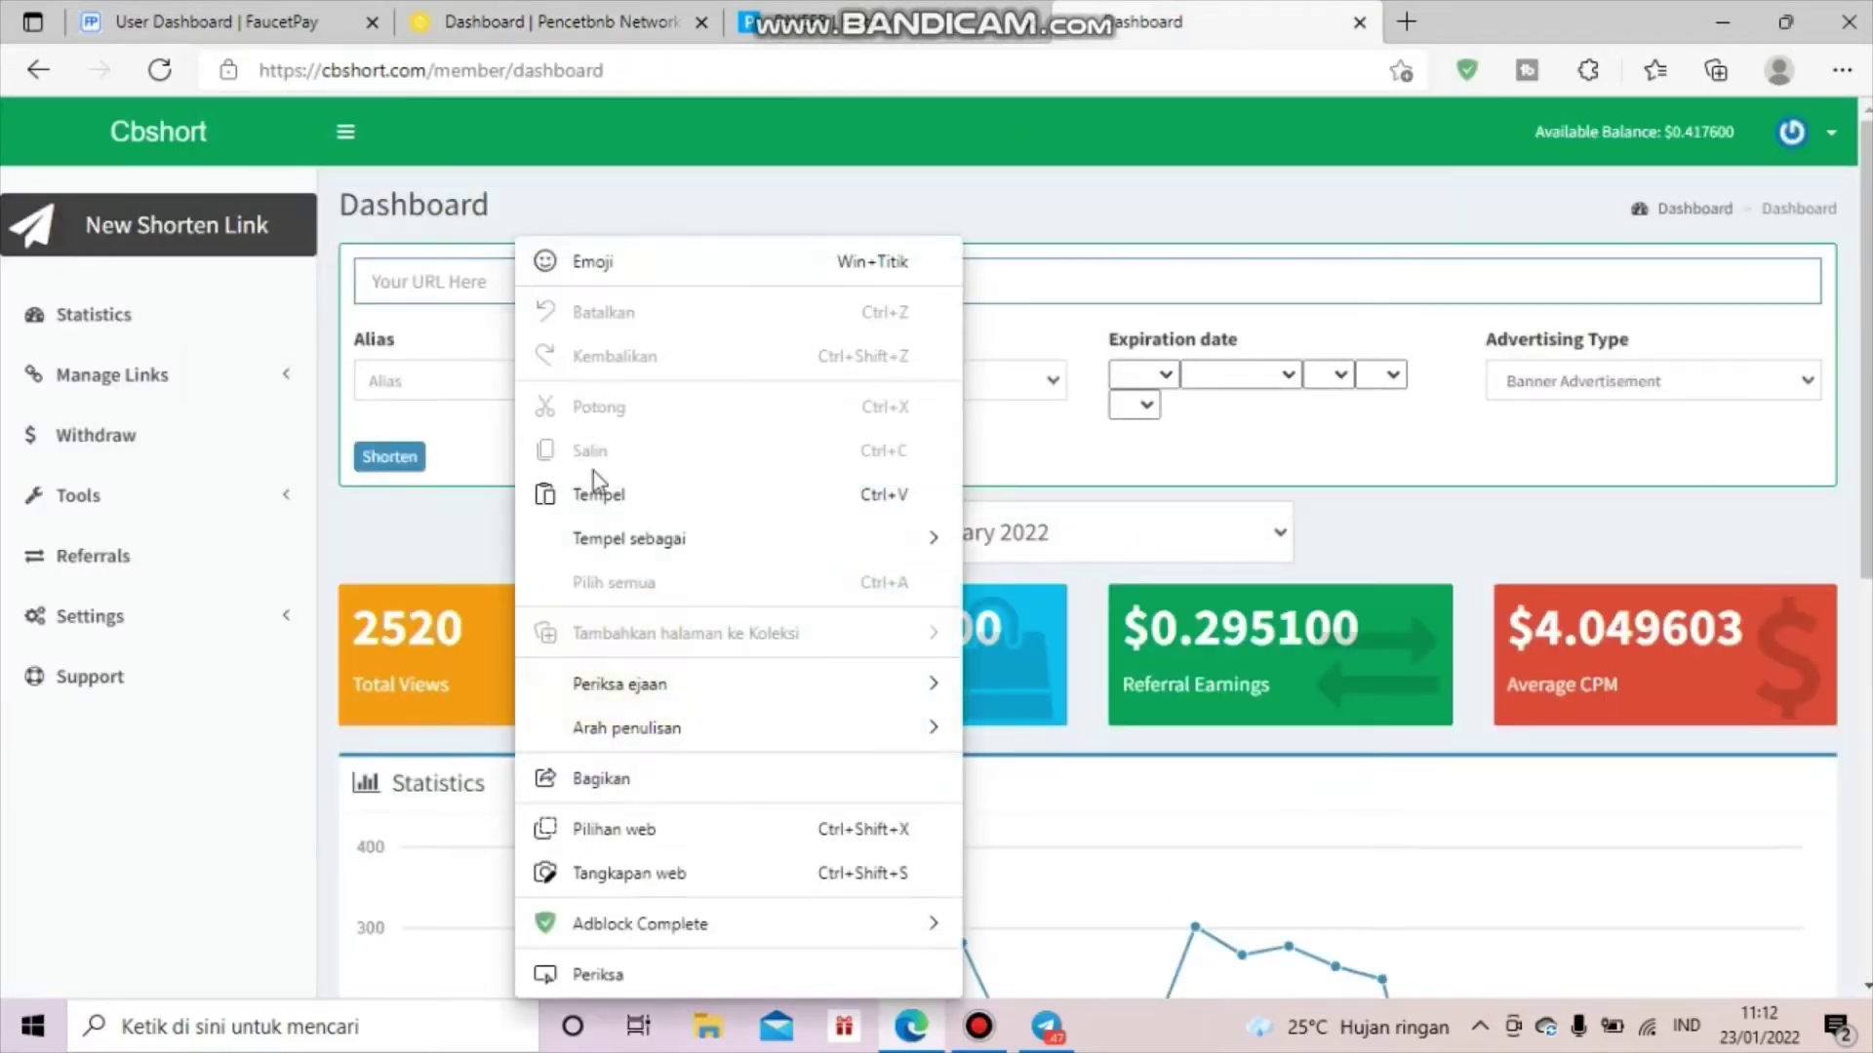
pyautogui.click(595, 496)
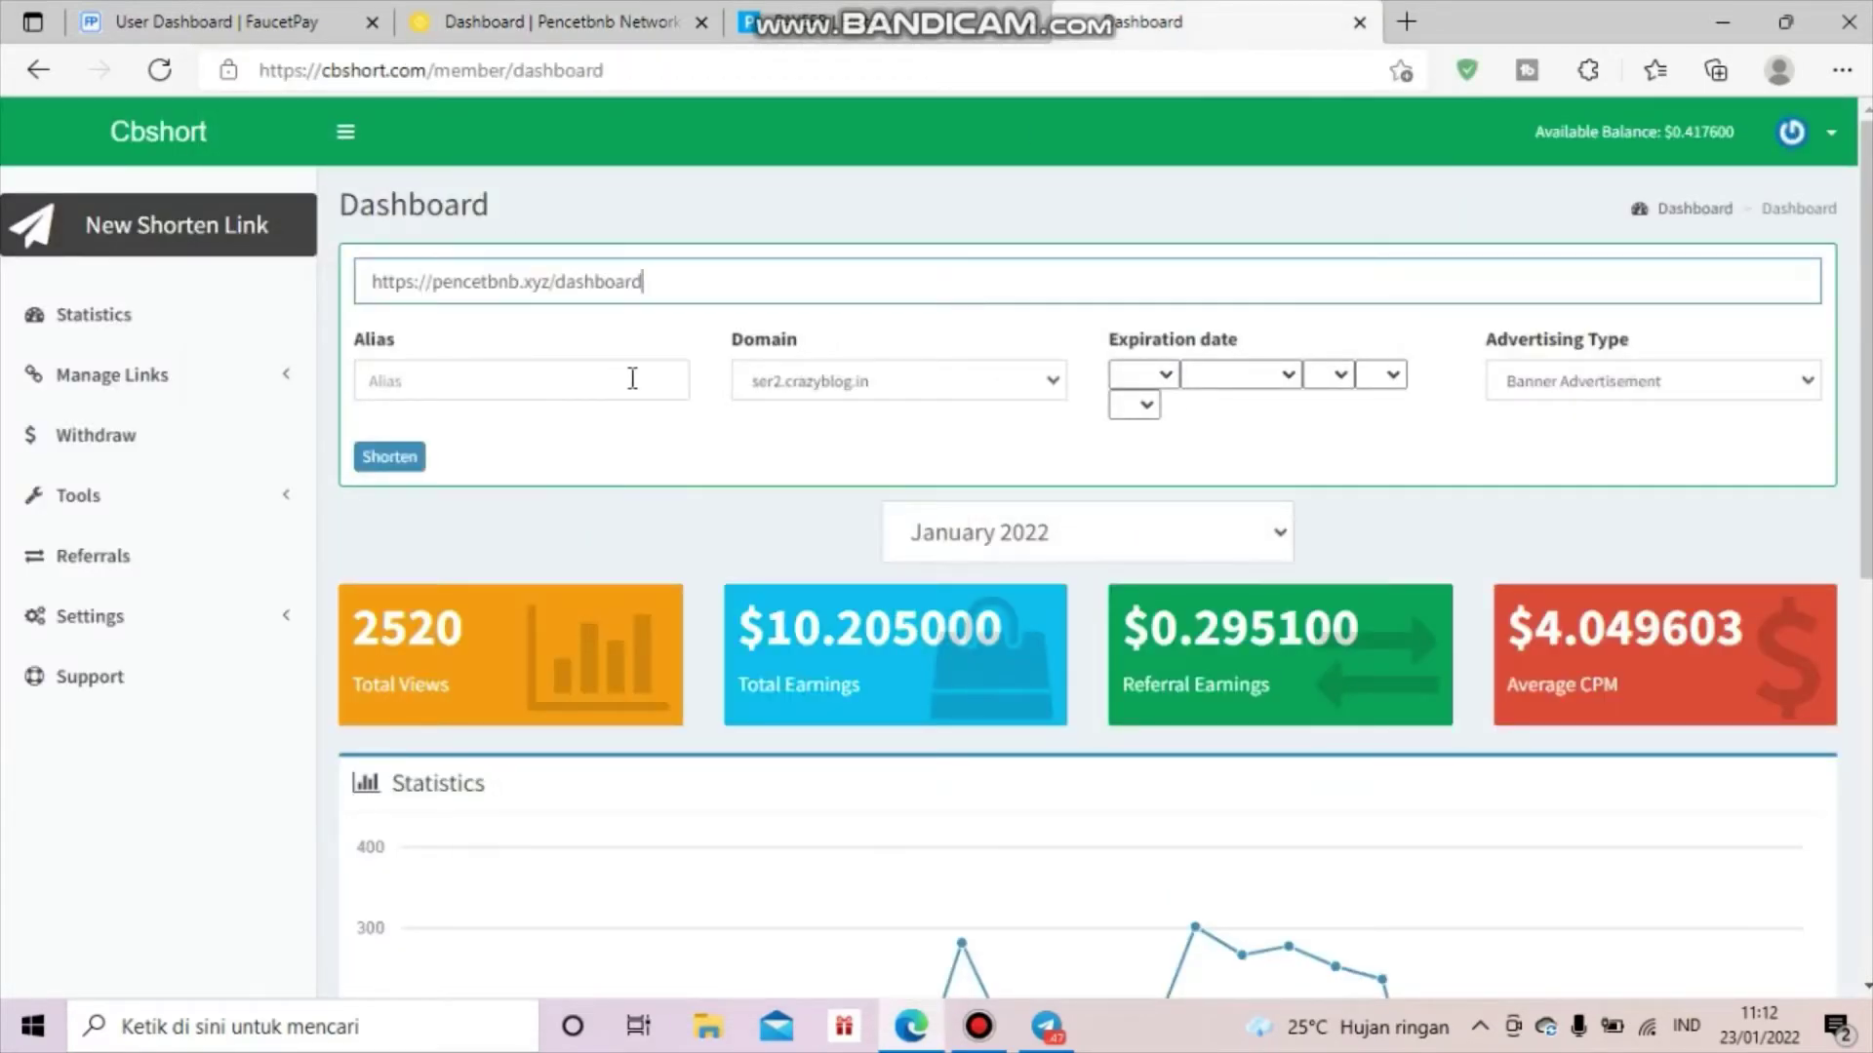
# Step: Check the domain and advertising type choices, keeping ser2.crazyblog.in and Banner Advertisement
pyautogui.click(946, 390)
pyautogui.click(946, 390)
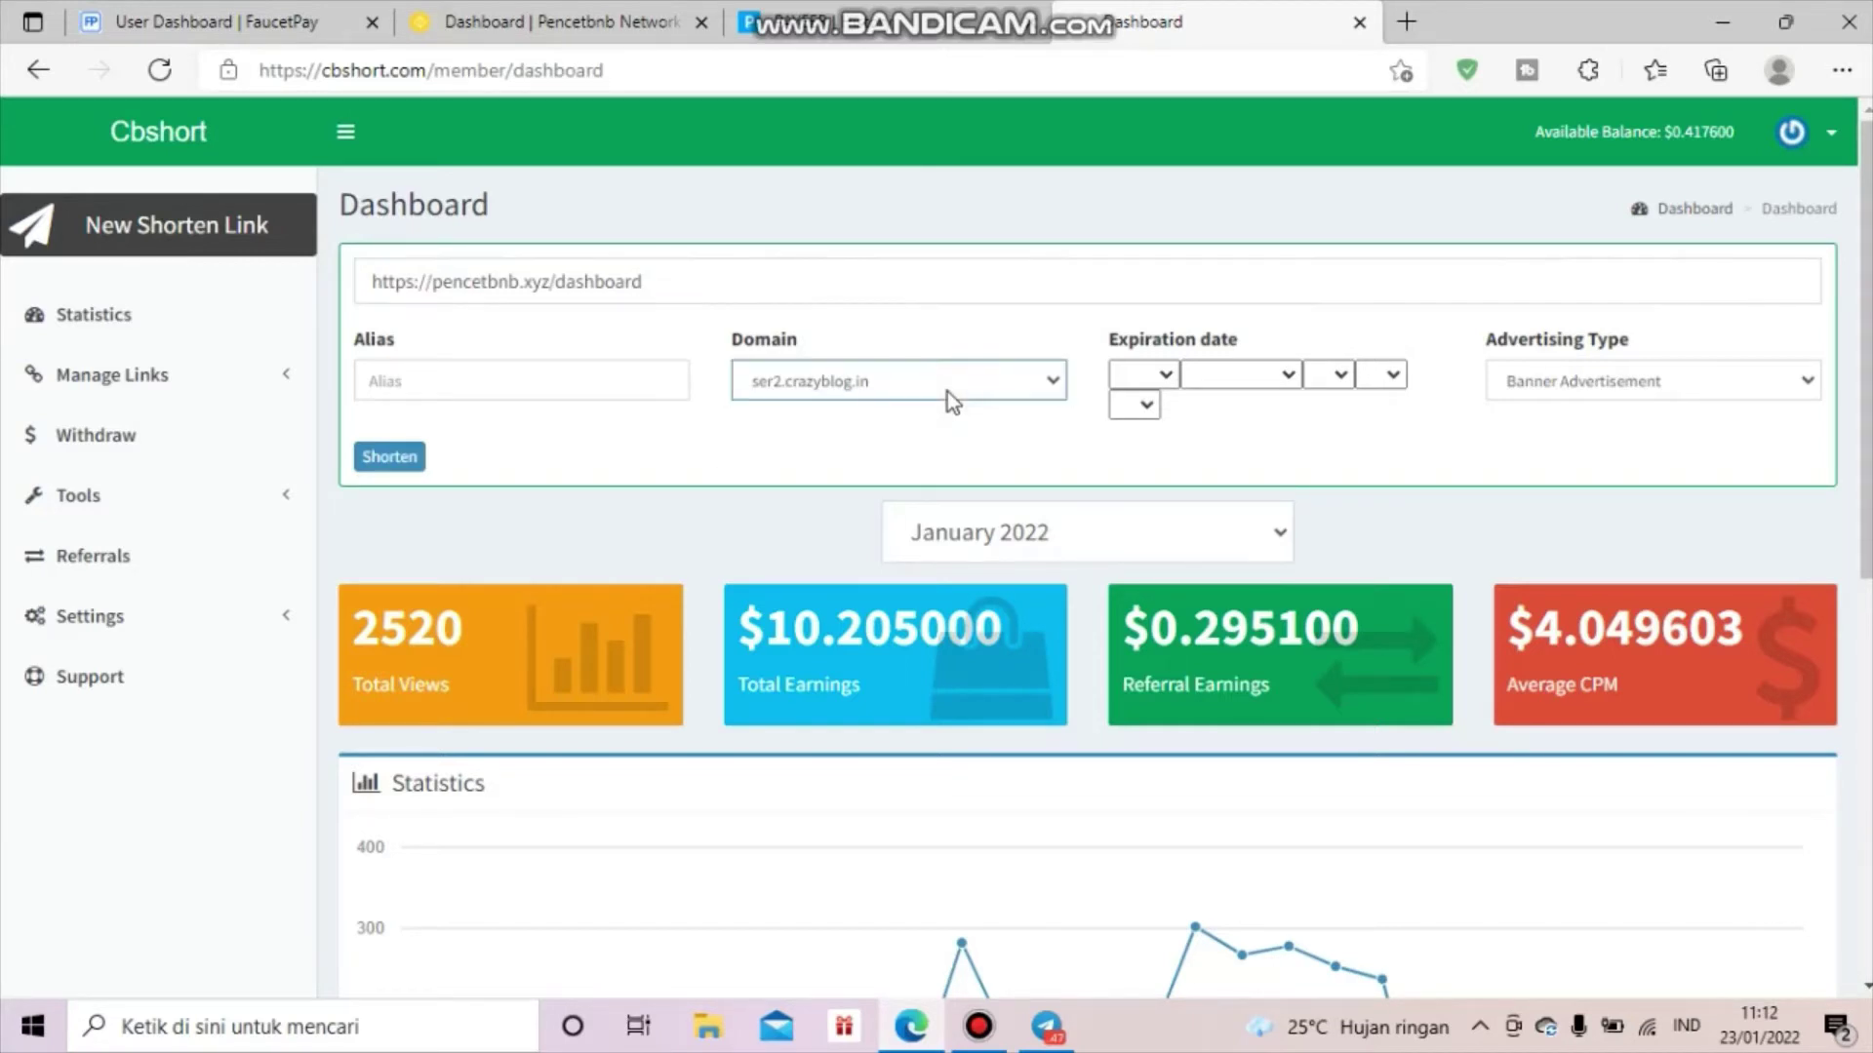
pyautogui.click(951, 390)
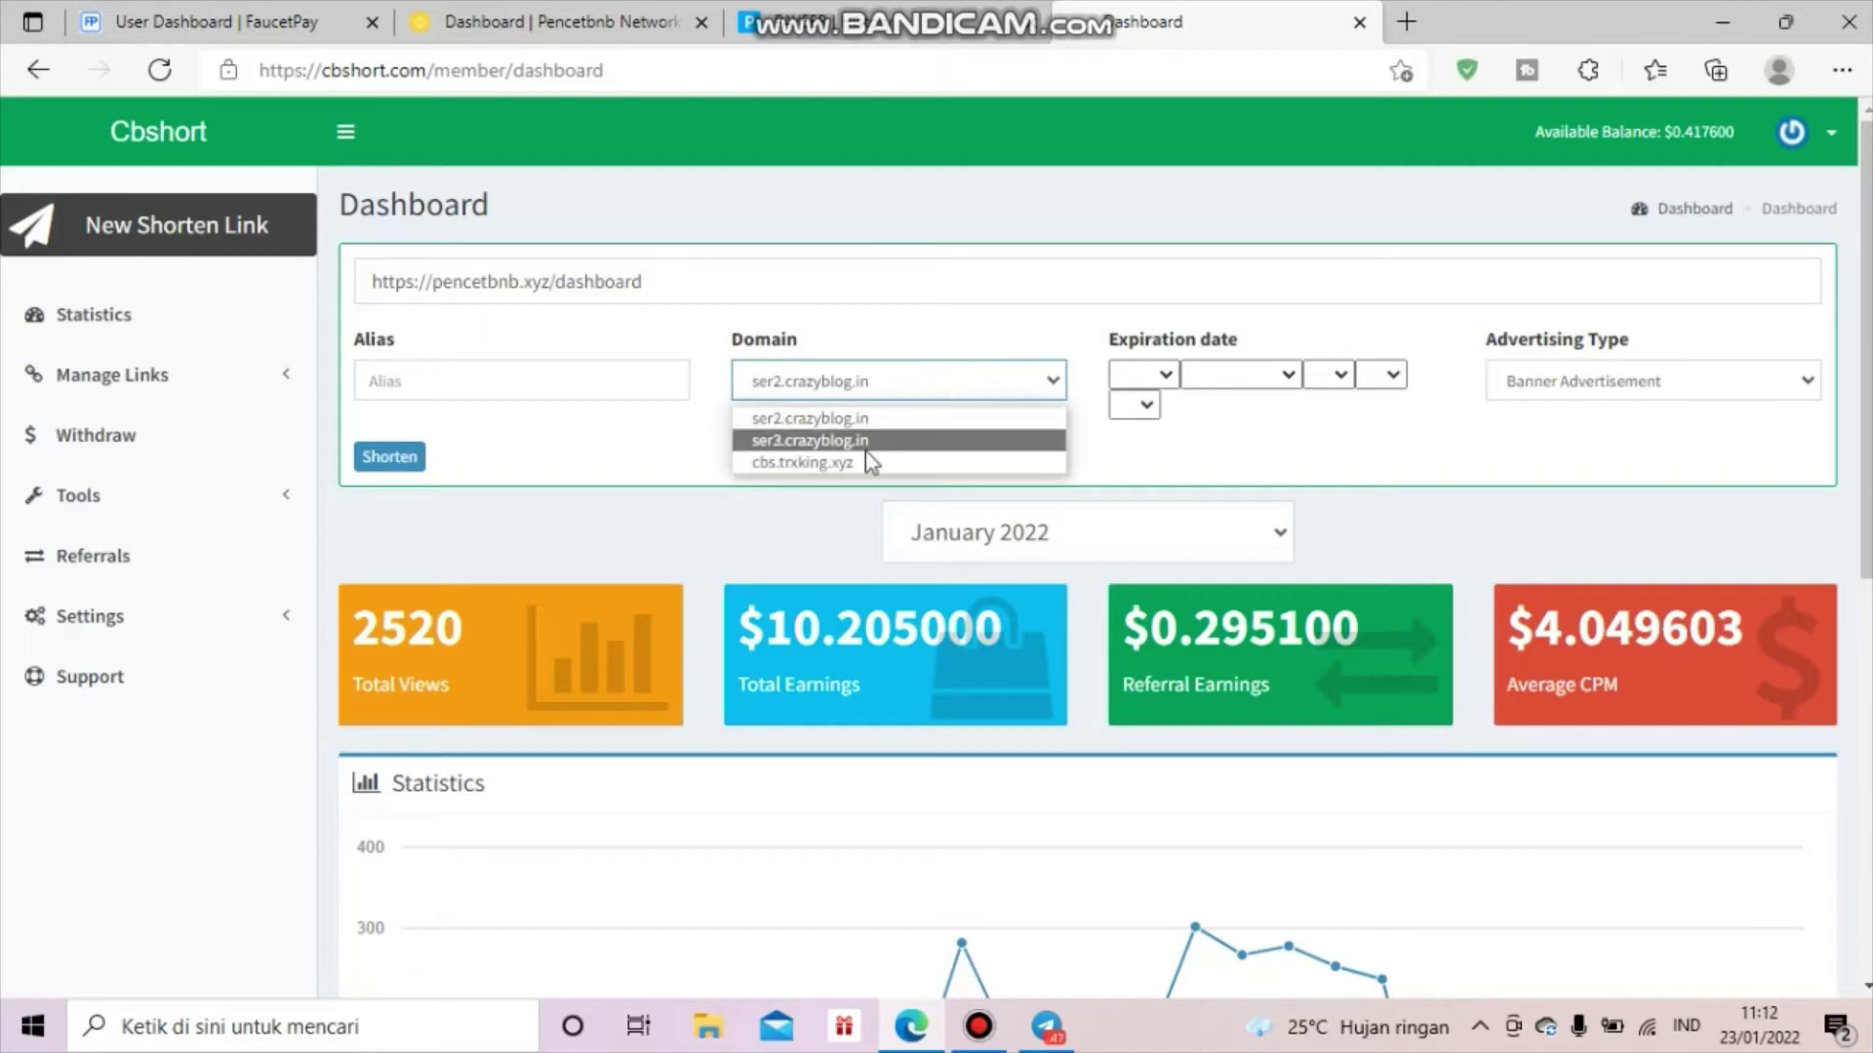
pyautogui.click(886, 390)
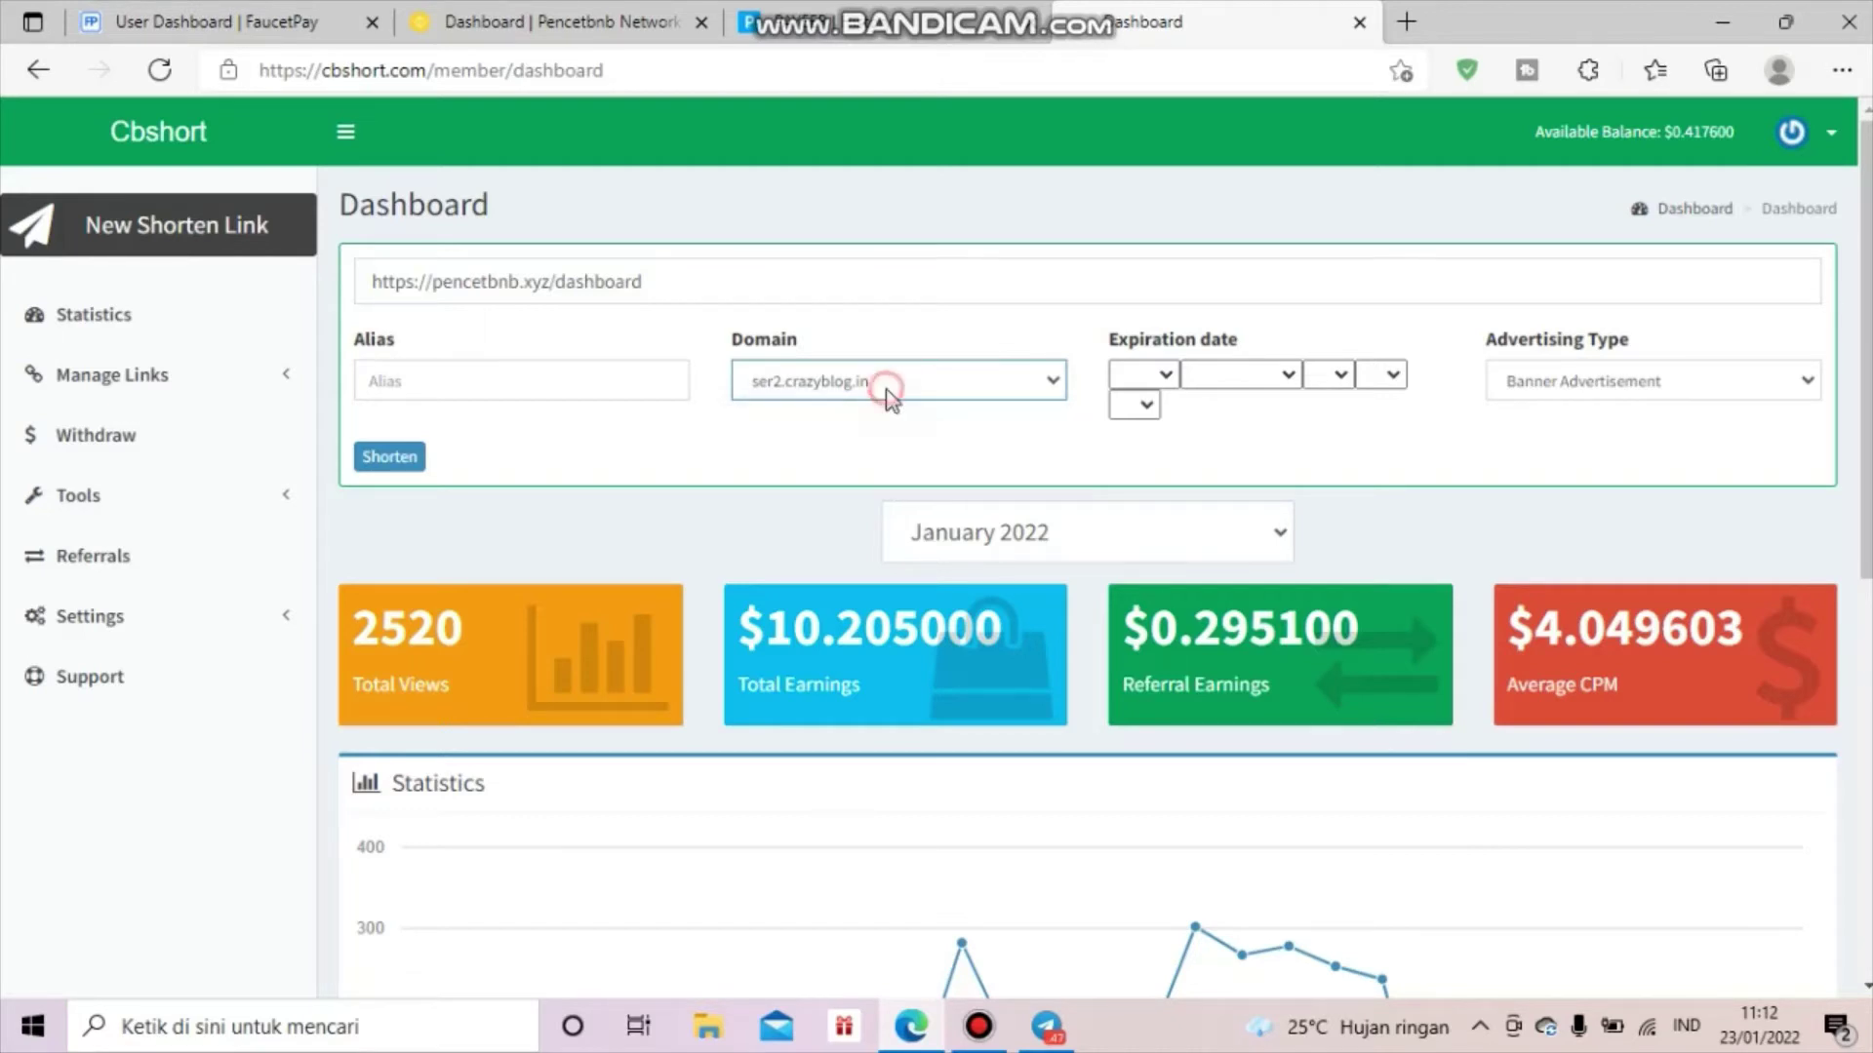
pyautogui.click(1743, 394)
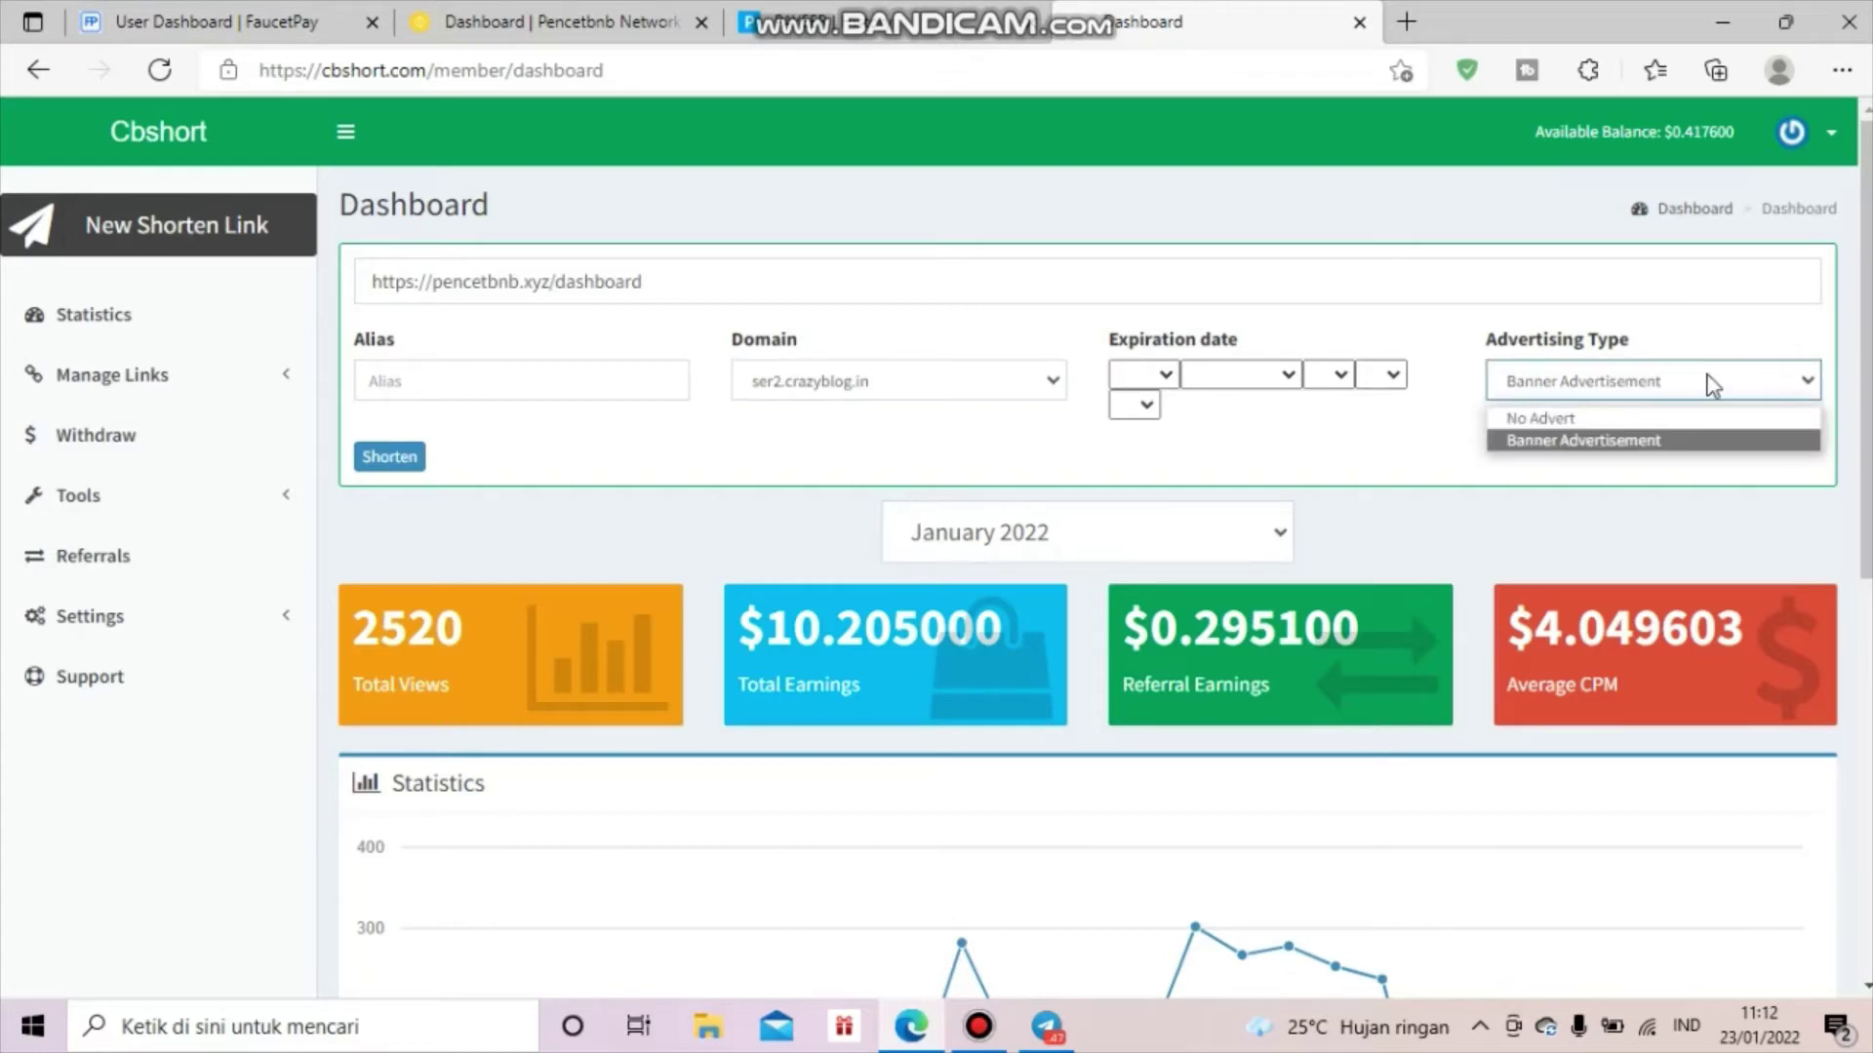
pyautogui.click(1712, 386)
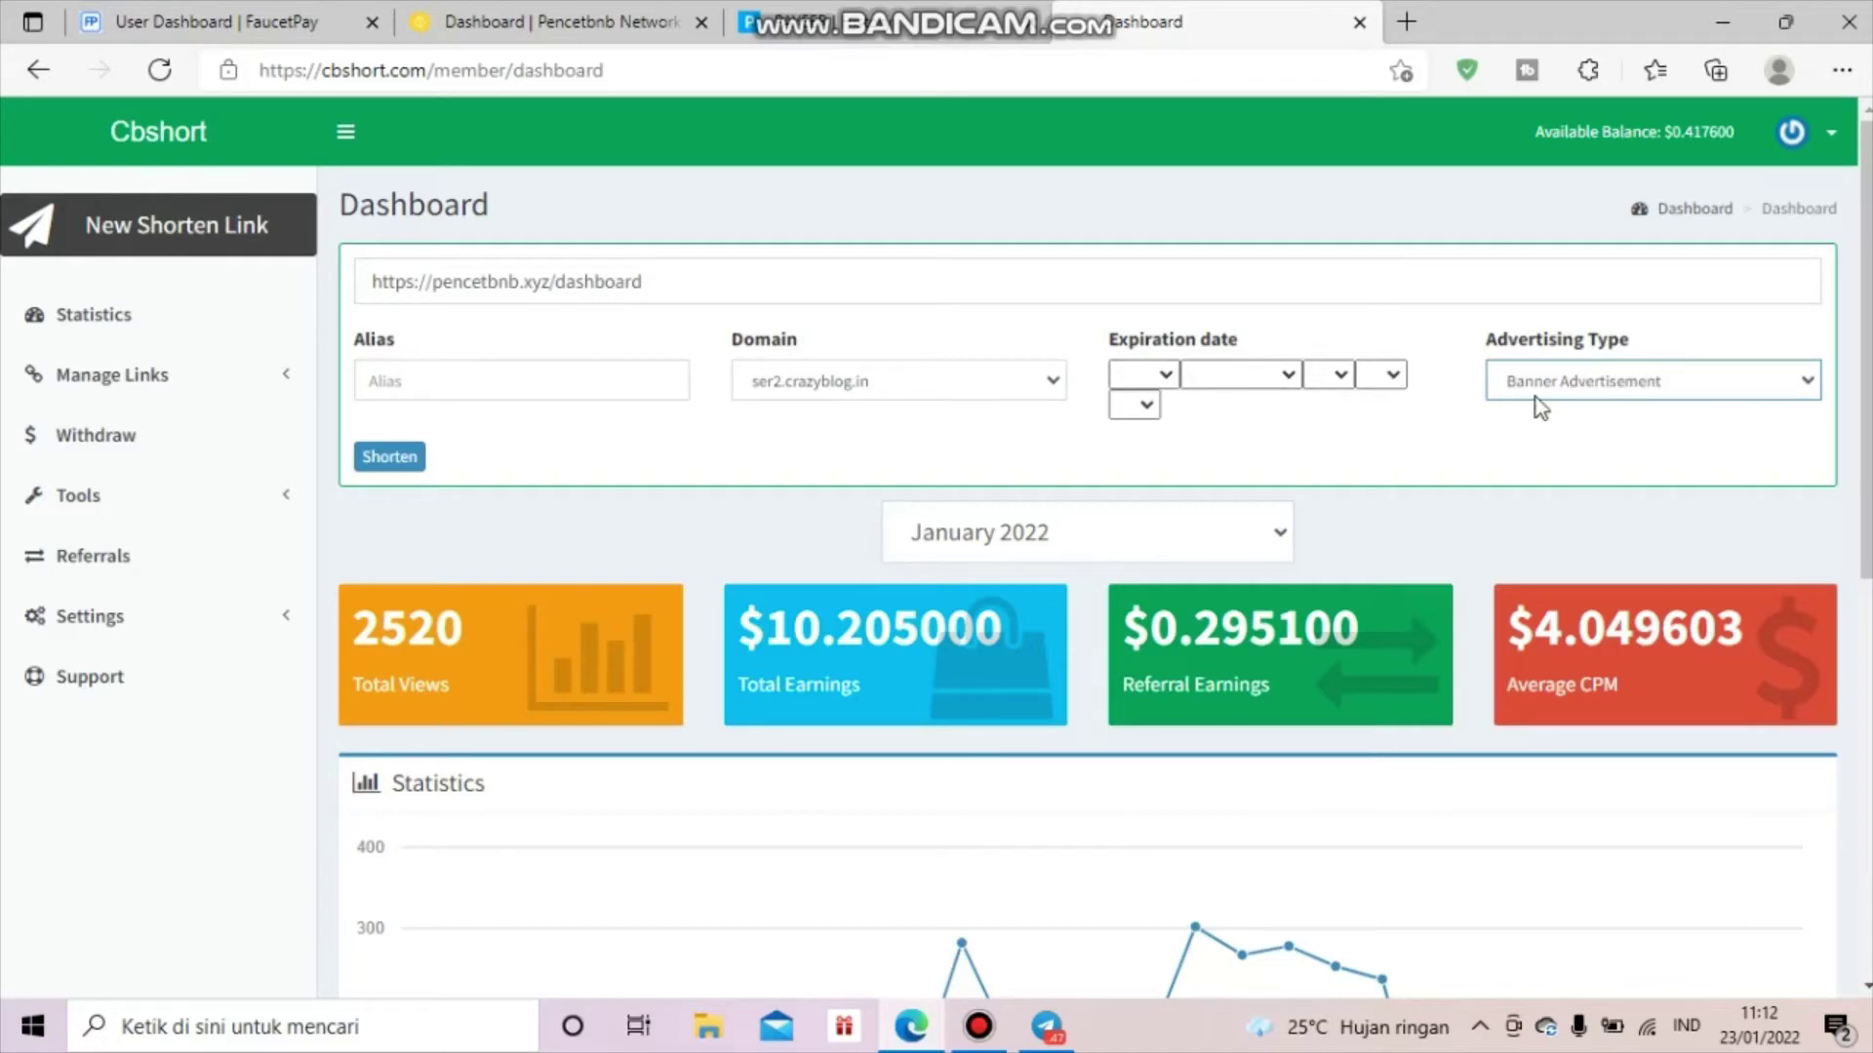
pyautogui.click(1576, 390)
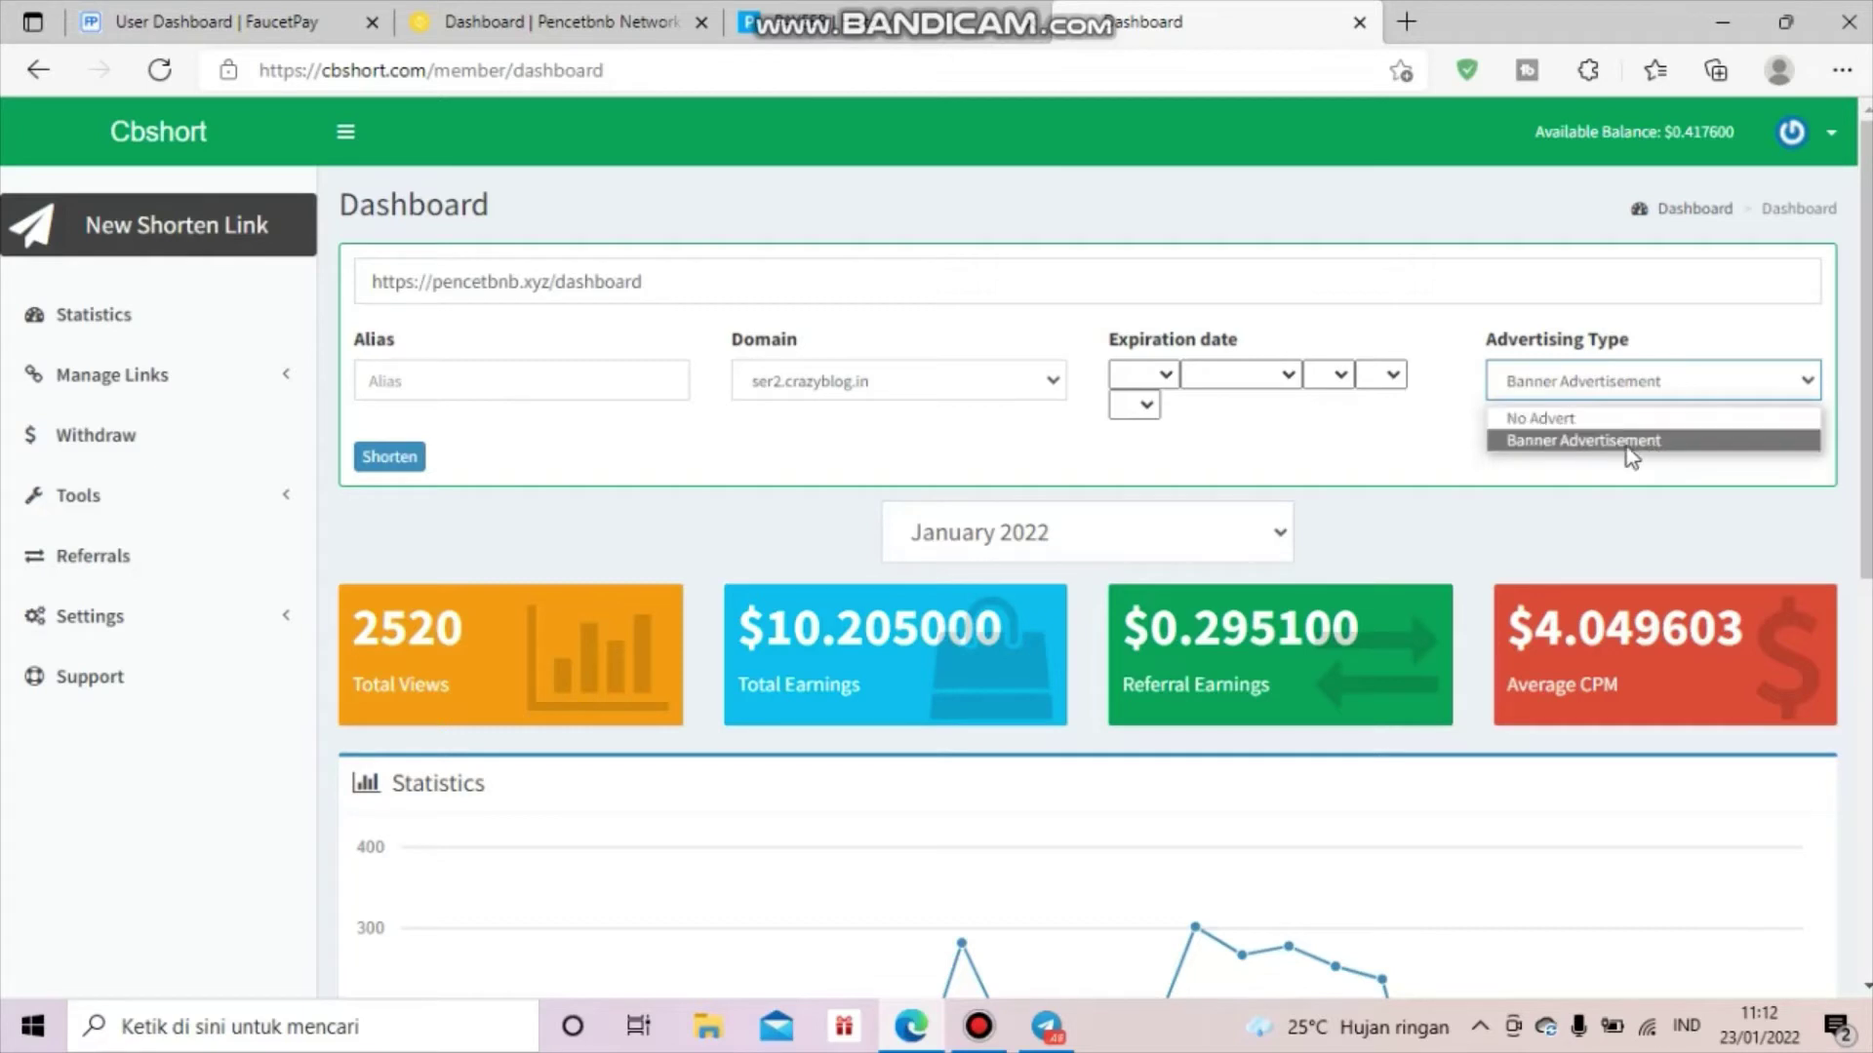
pyautogui.click(1619, 390)
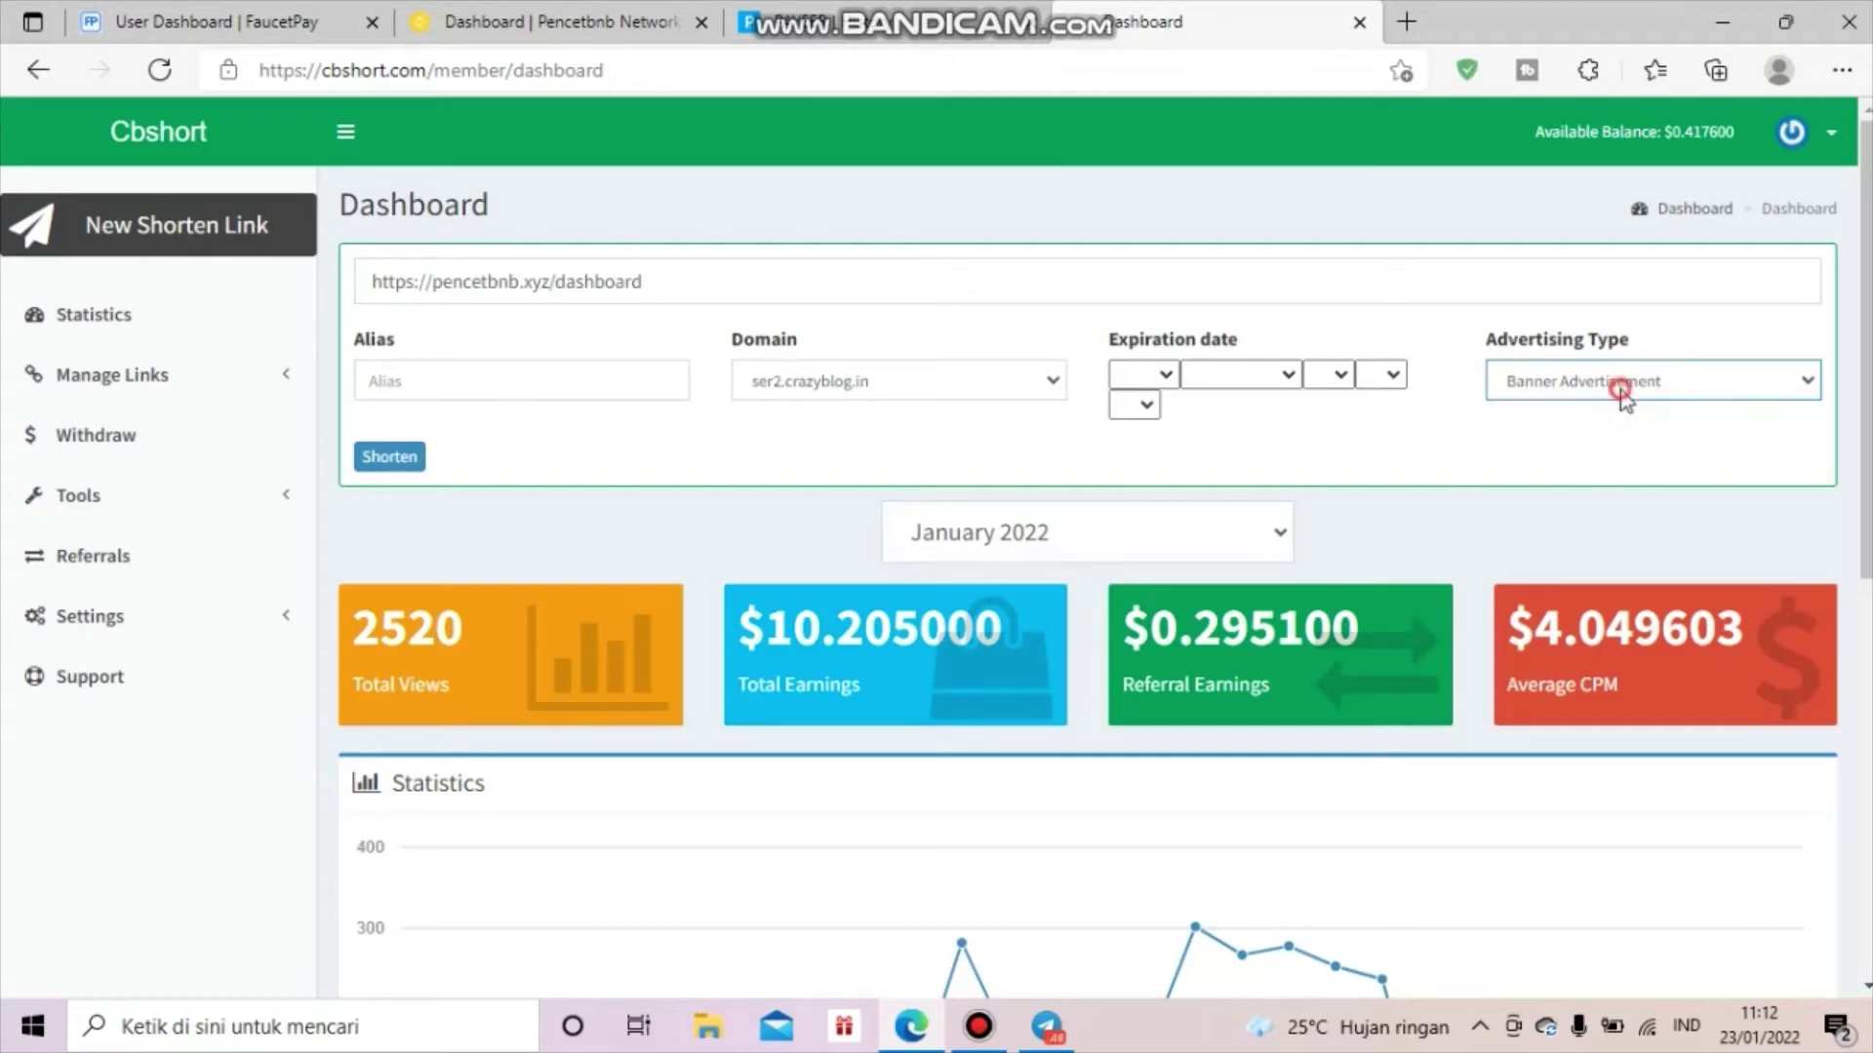
# Step: Set the link's alias to danakaget and generate the shortened link
pyautogui.click(479, 373)
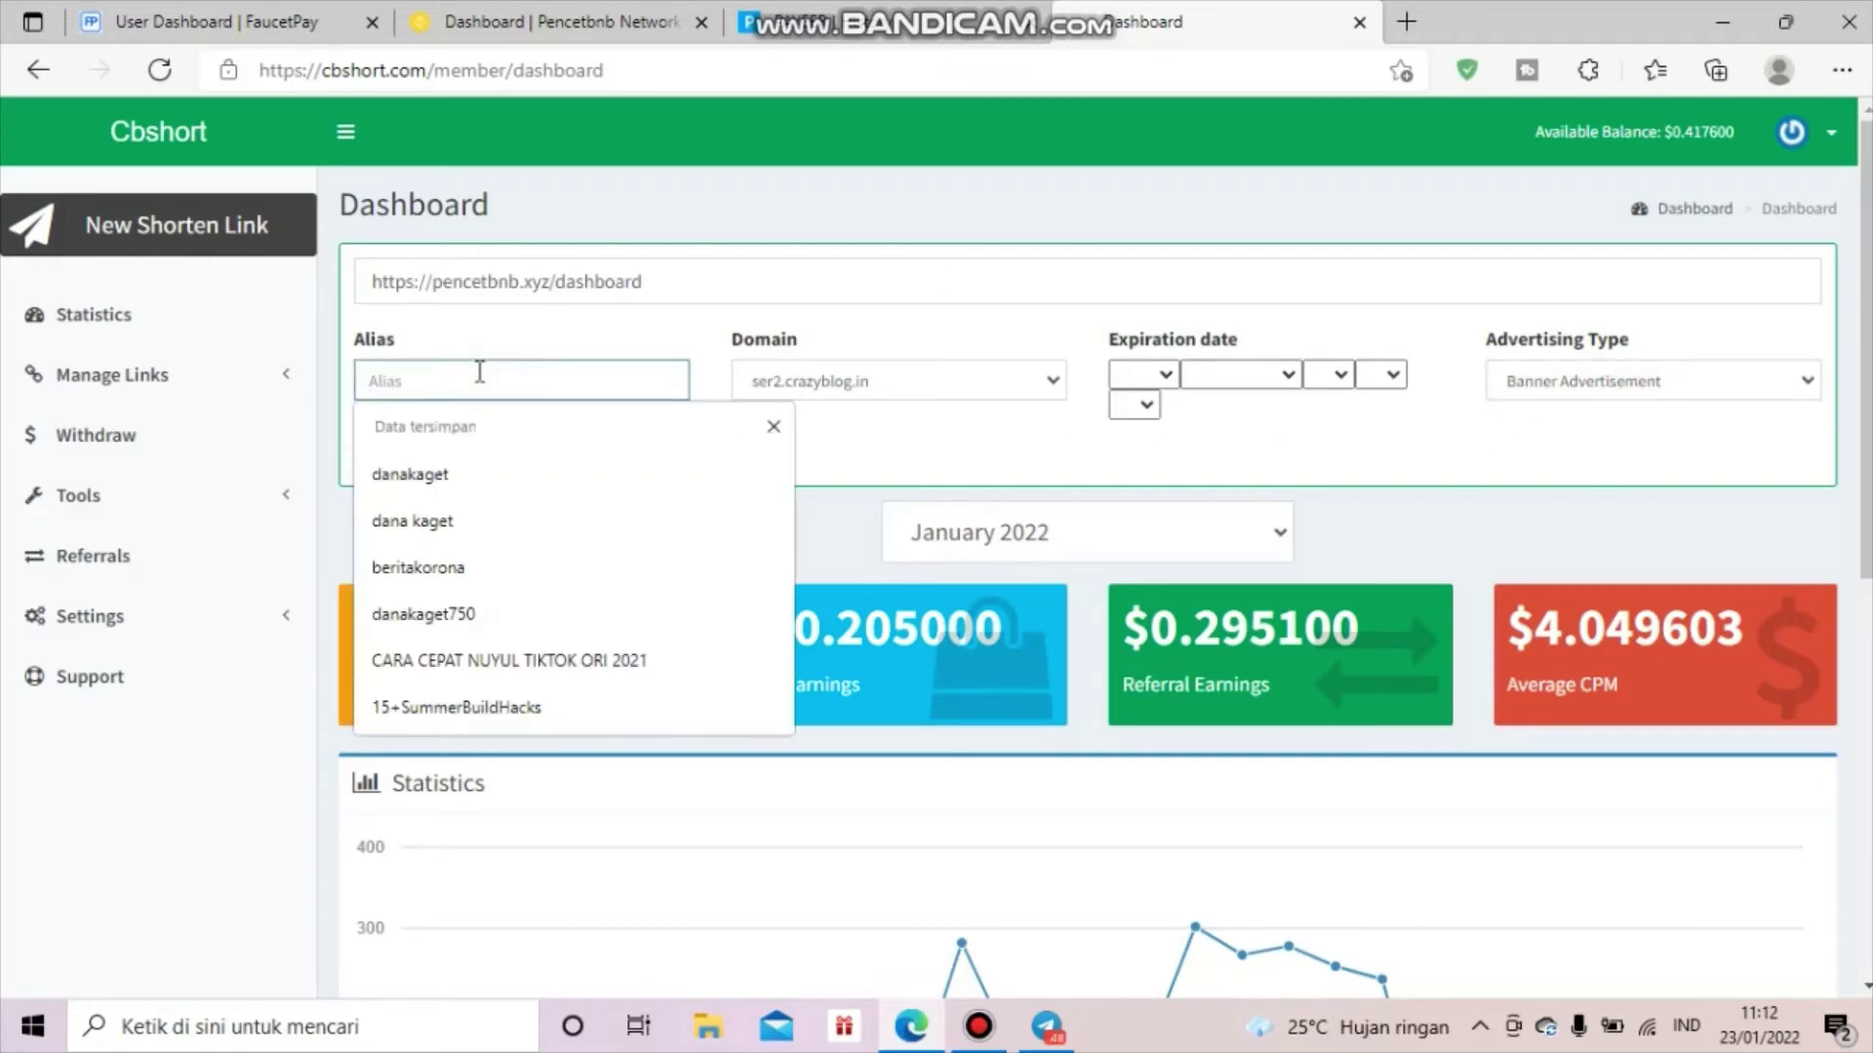
pyautogui.click(467, 468)
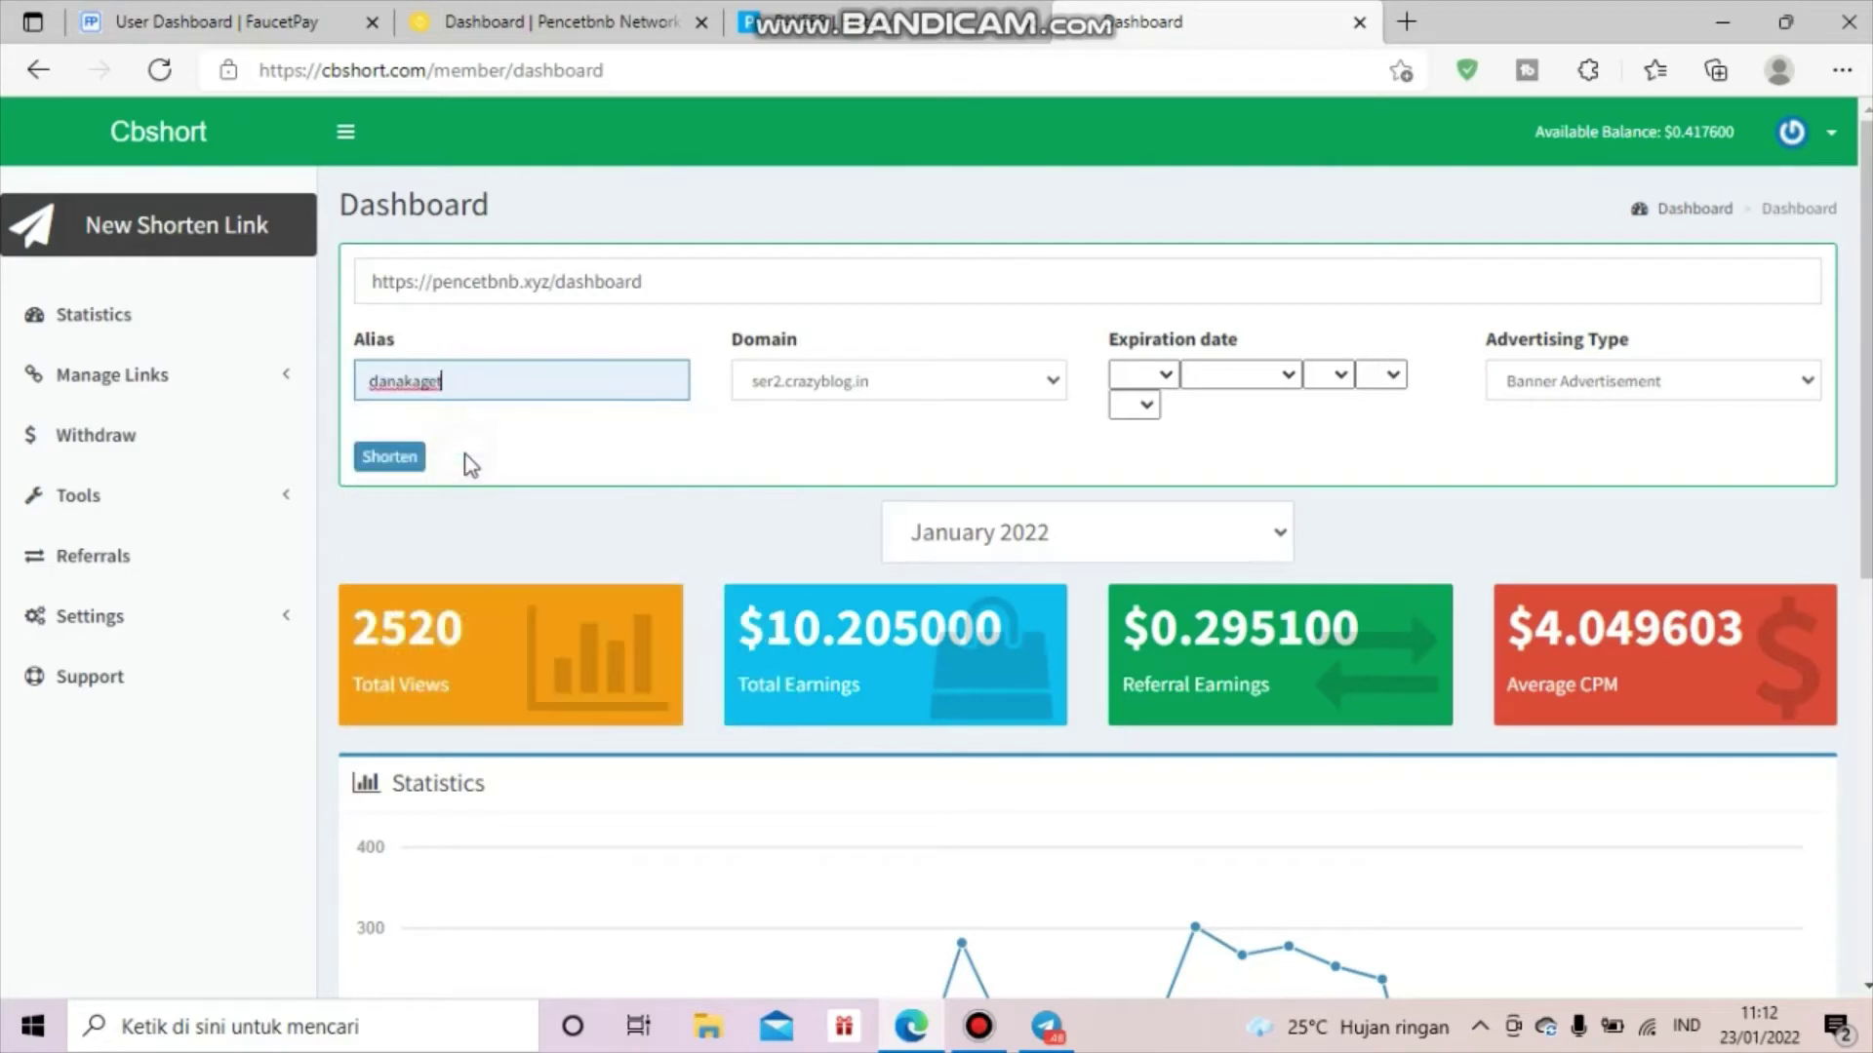
pyautogui.click(398, 459)
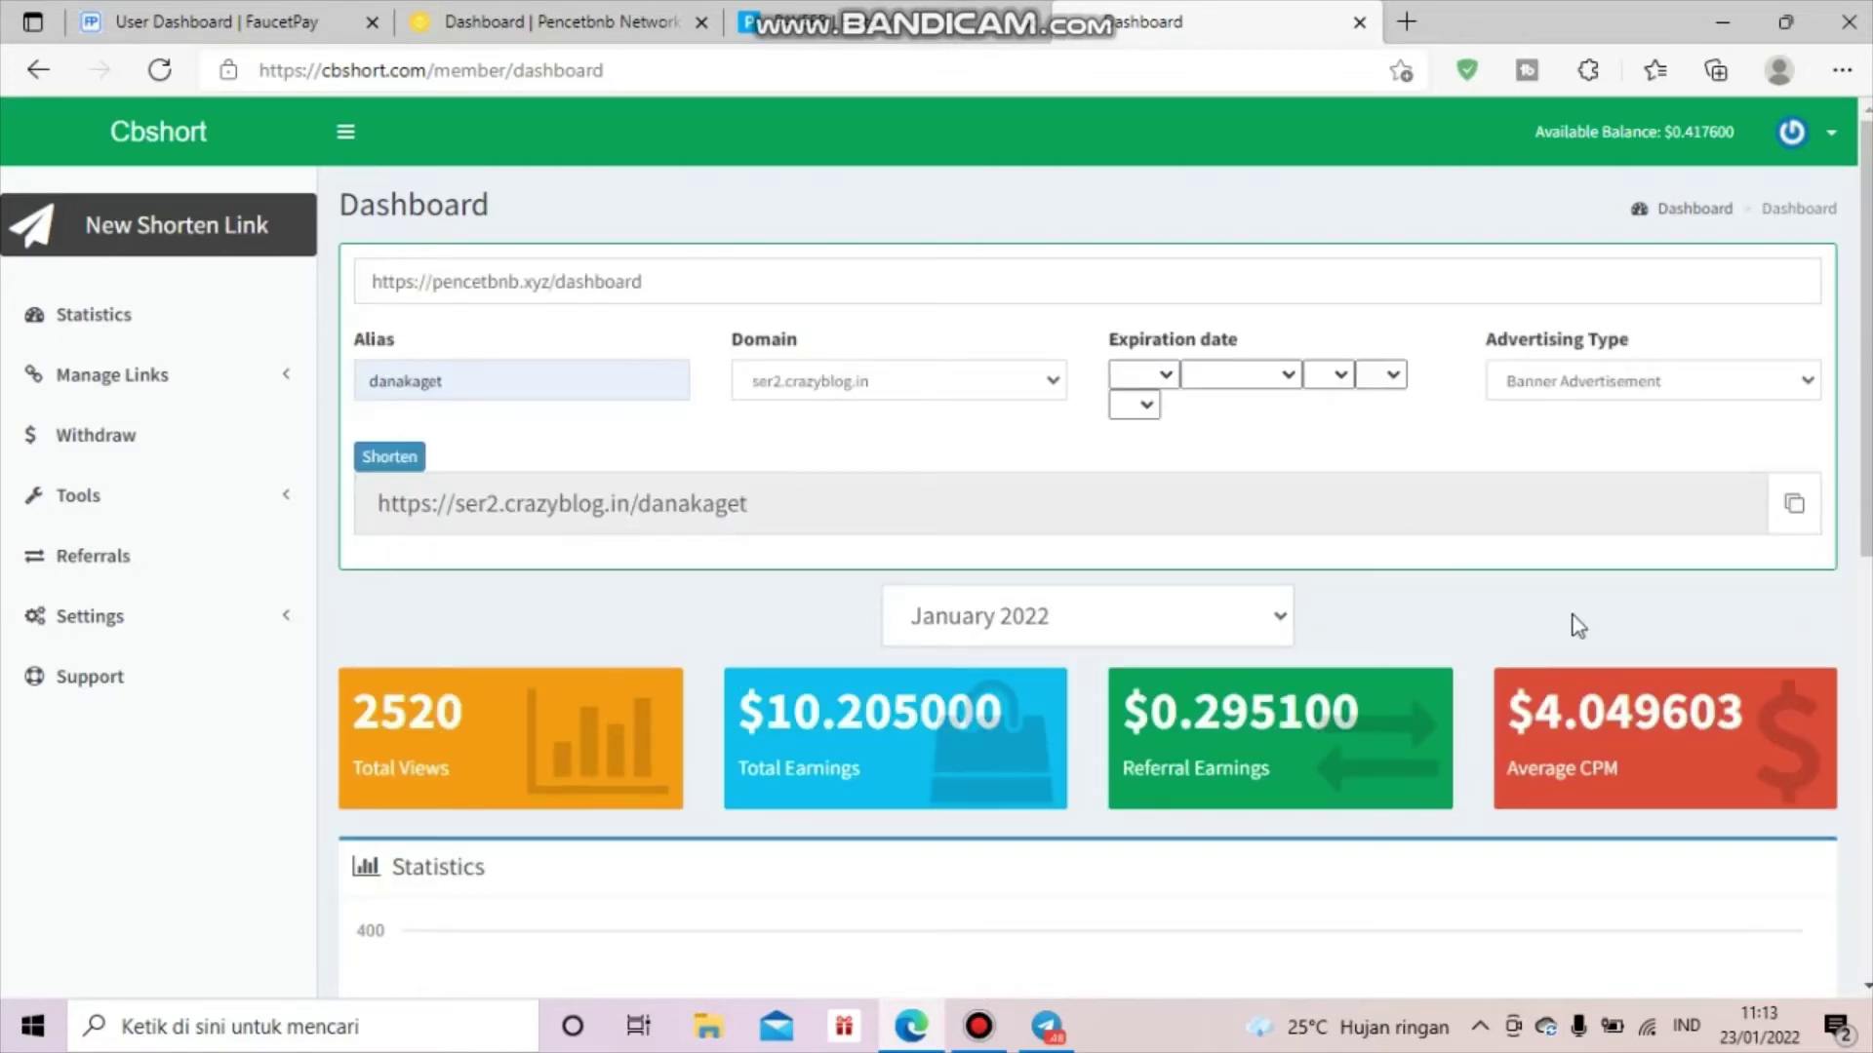
pyautogui.click(1793, 504)
pyautogui.click(1406, 21)
pyautogui.rightClick(309, 63)
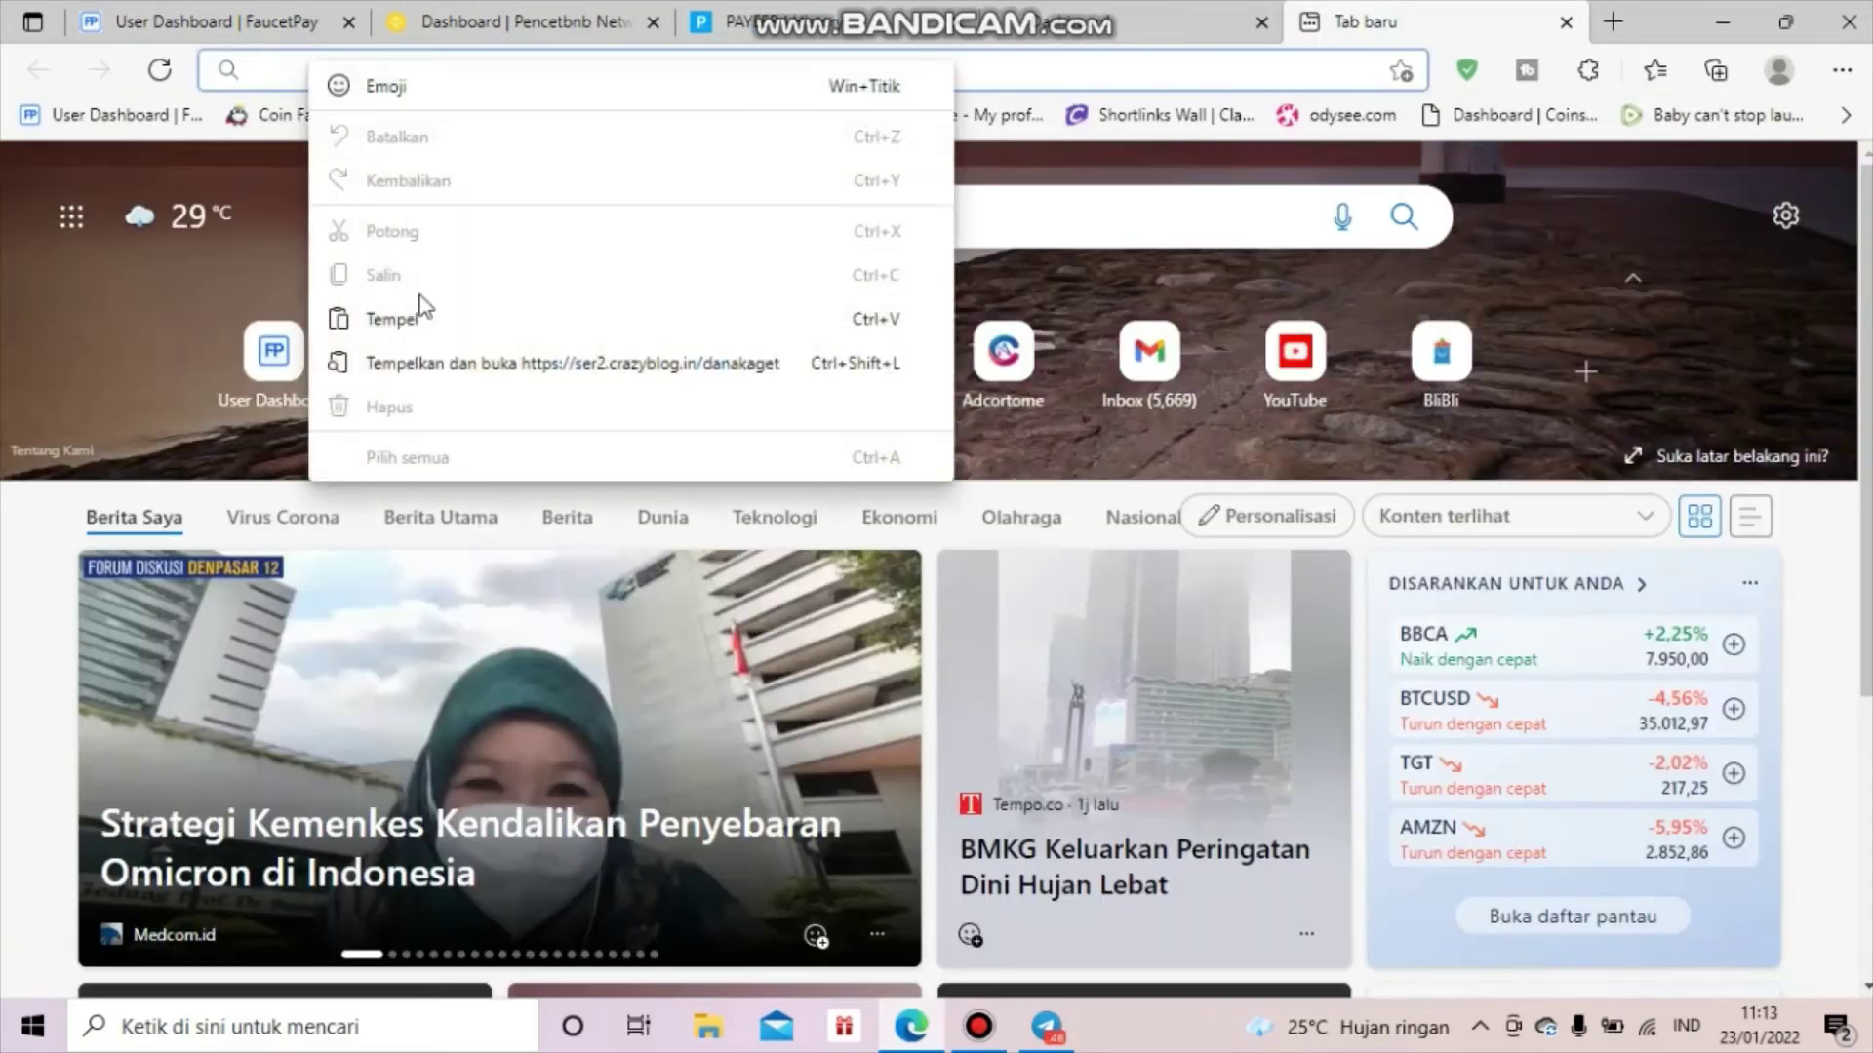
pyautogui.click(419, 318)
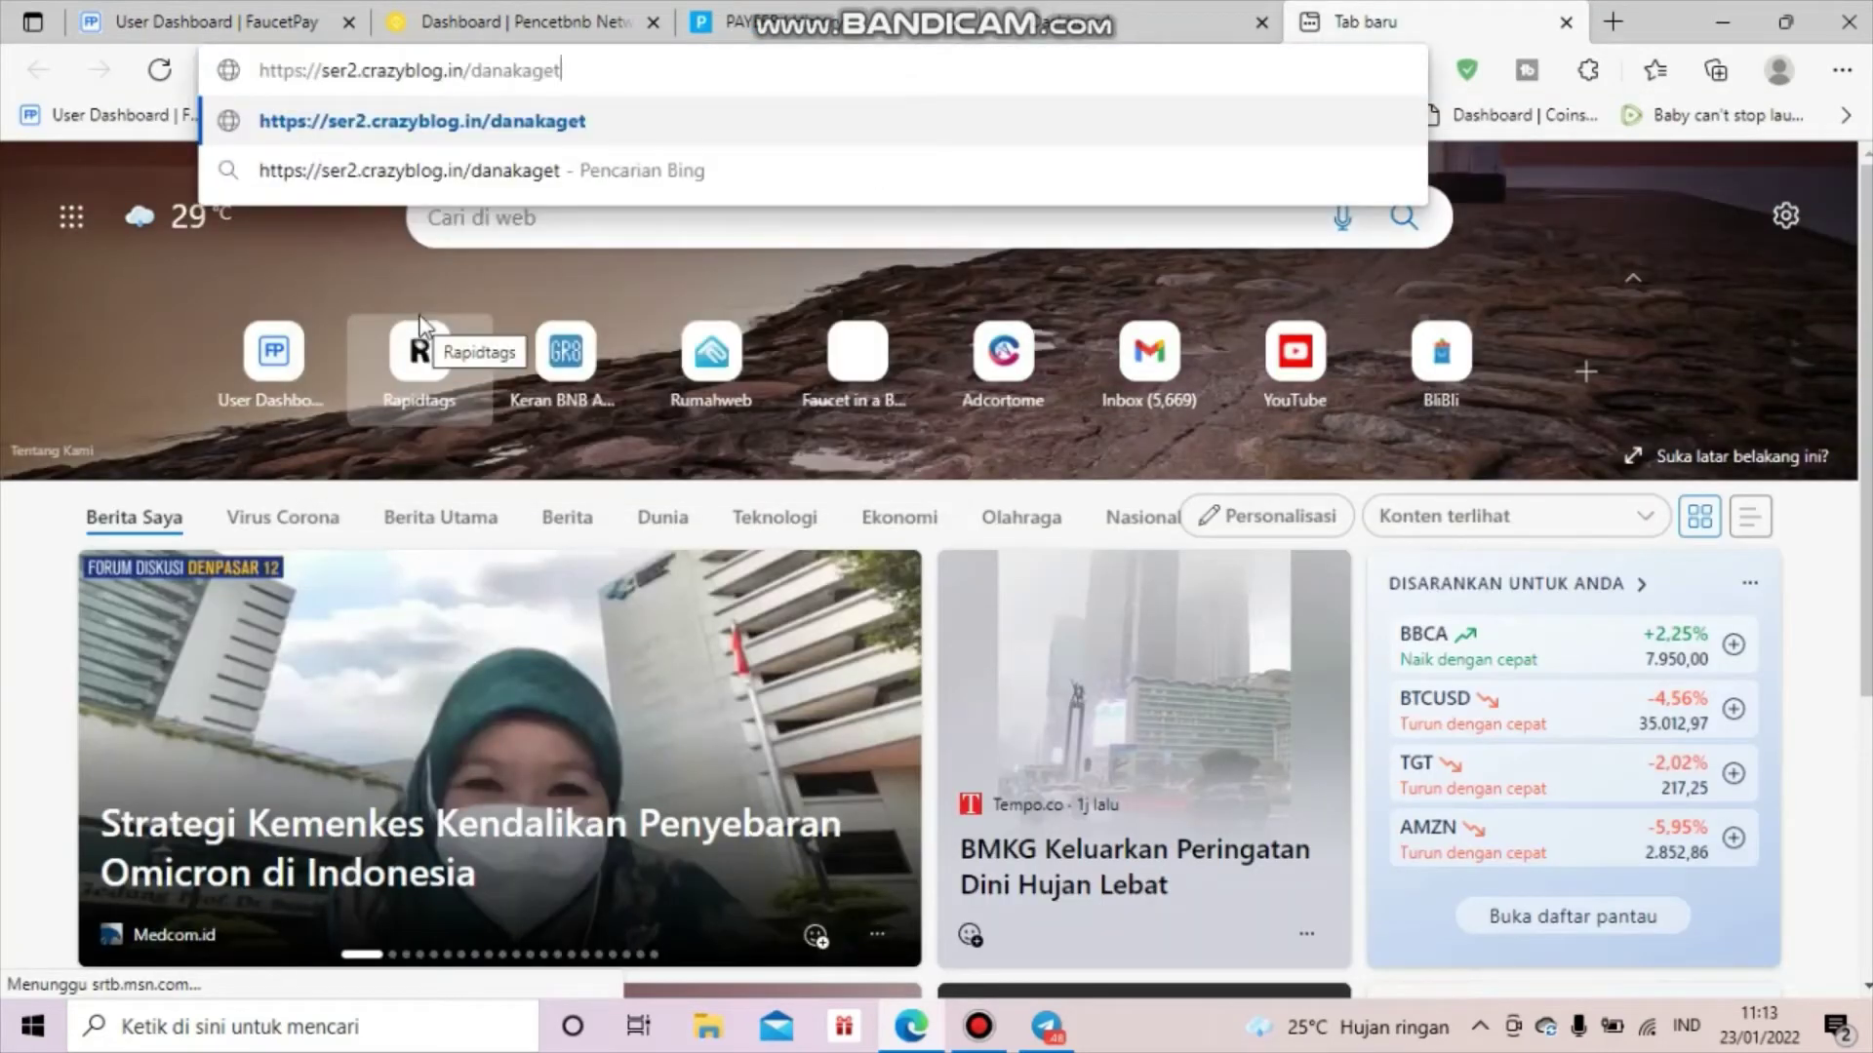
pyautogui.press('Return')
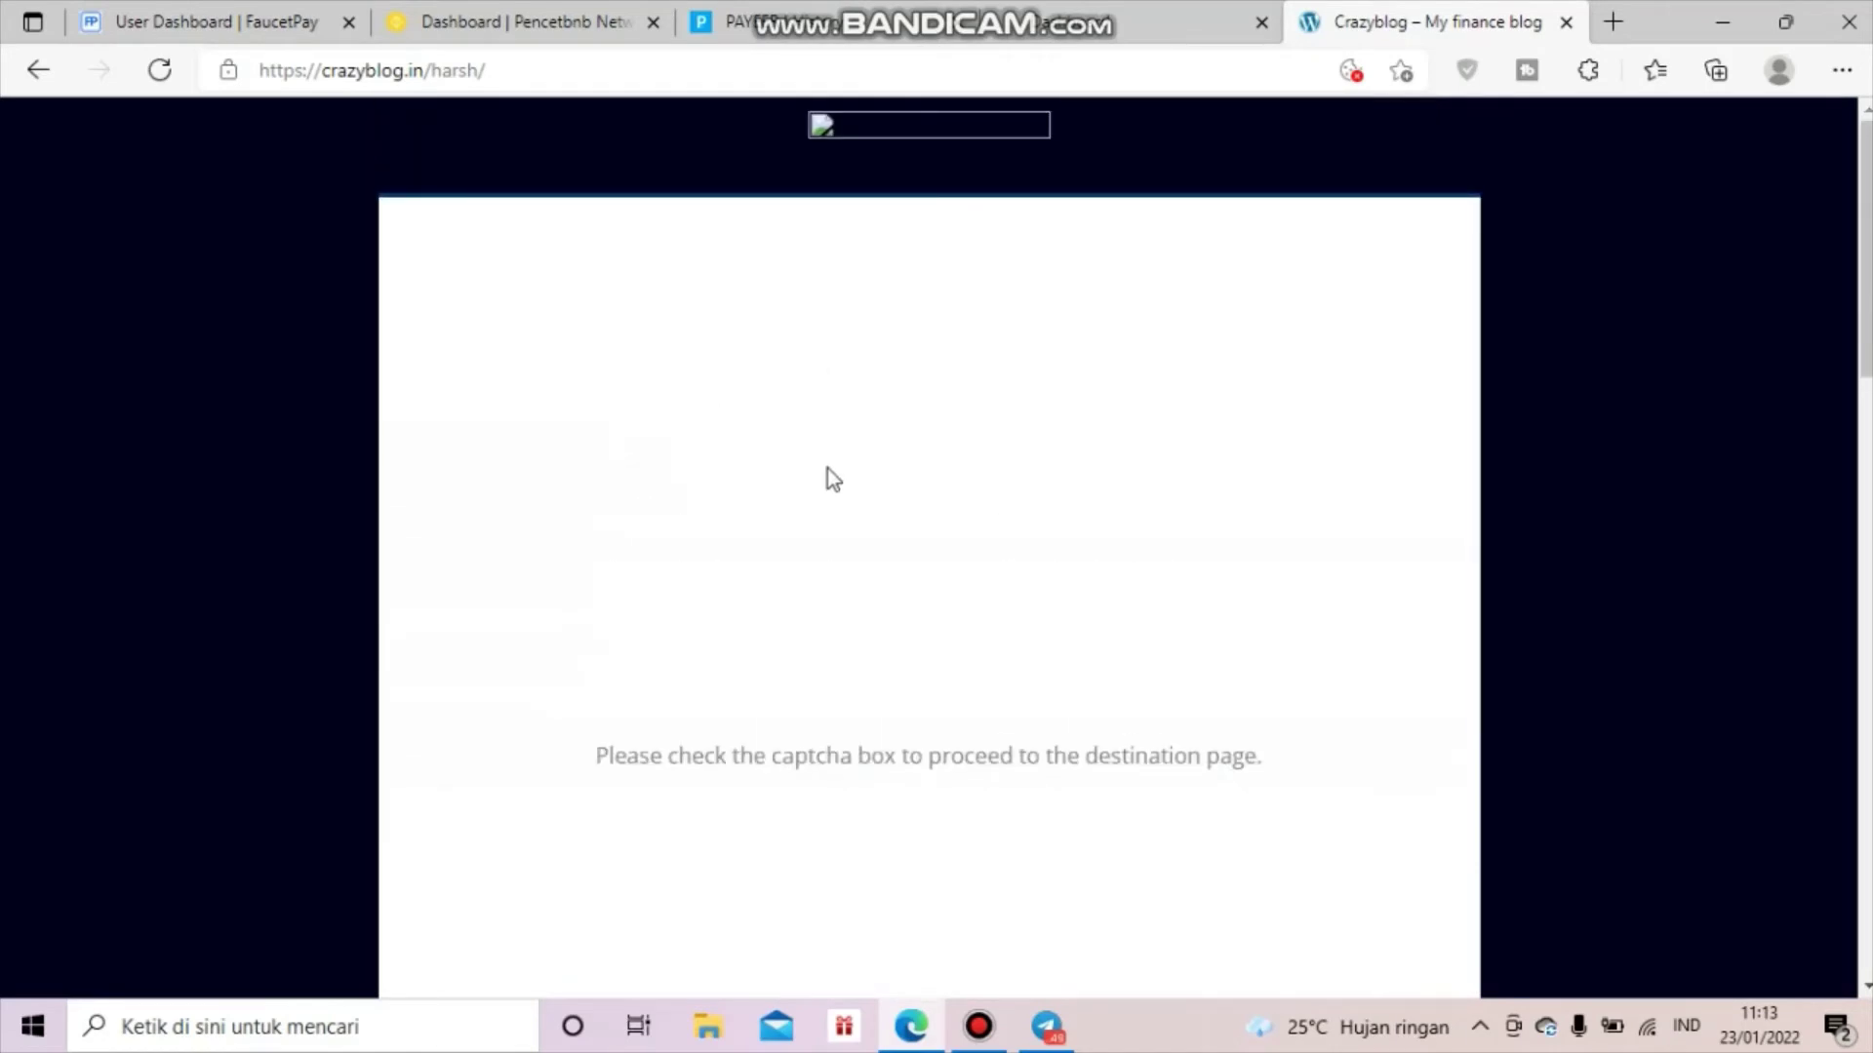
pyautogui.scroll(-5, 863, 500)
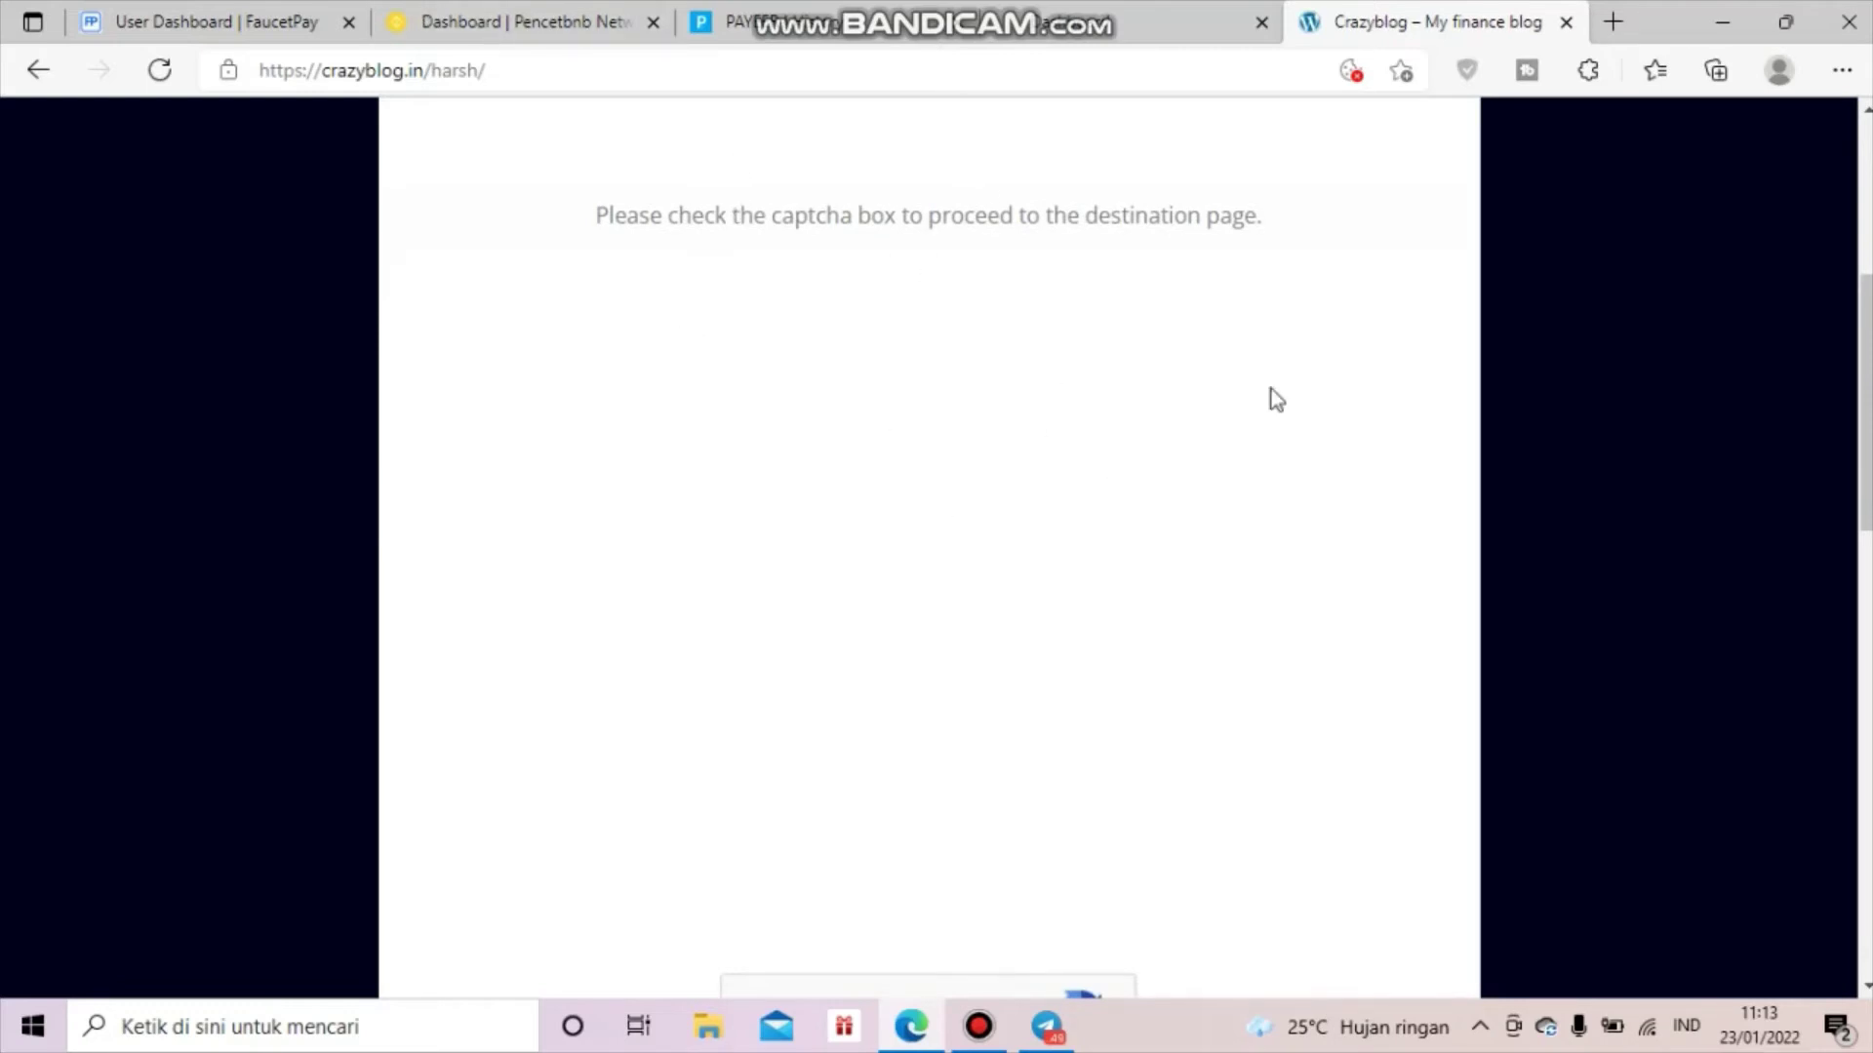
# Step: Open the Shortlinks list on Exchangetraffic.net and look through the offered links and their coin rewards
pyautogui.click(1024, 22)
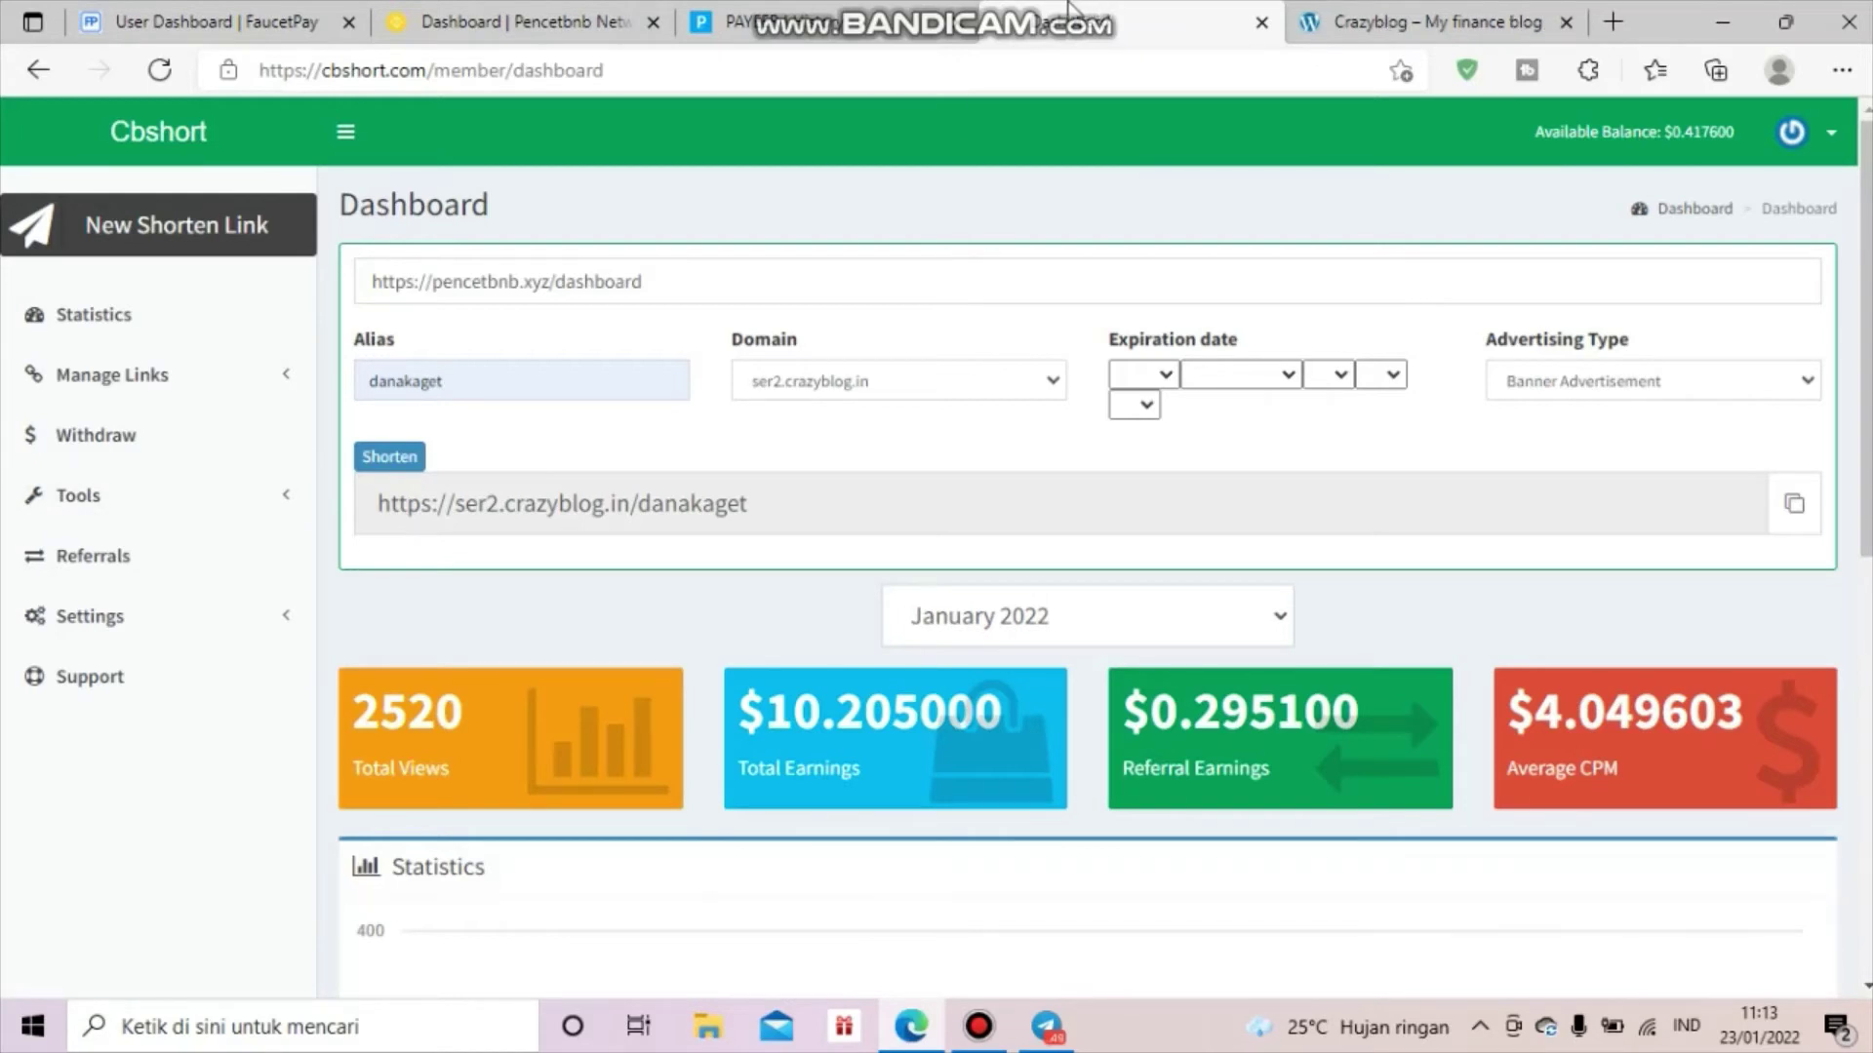
pyautogui.hotkey('ctrl', 'Tab')
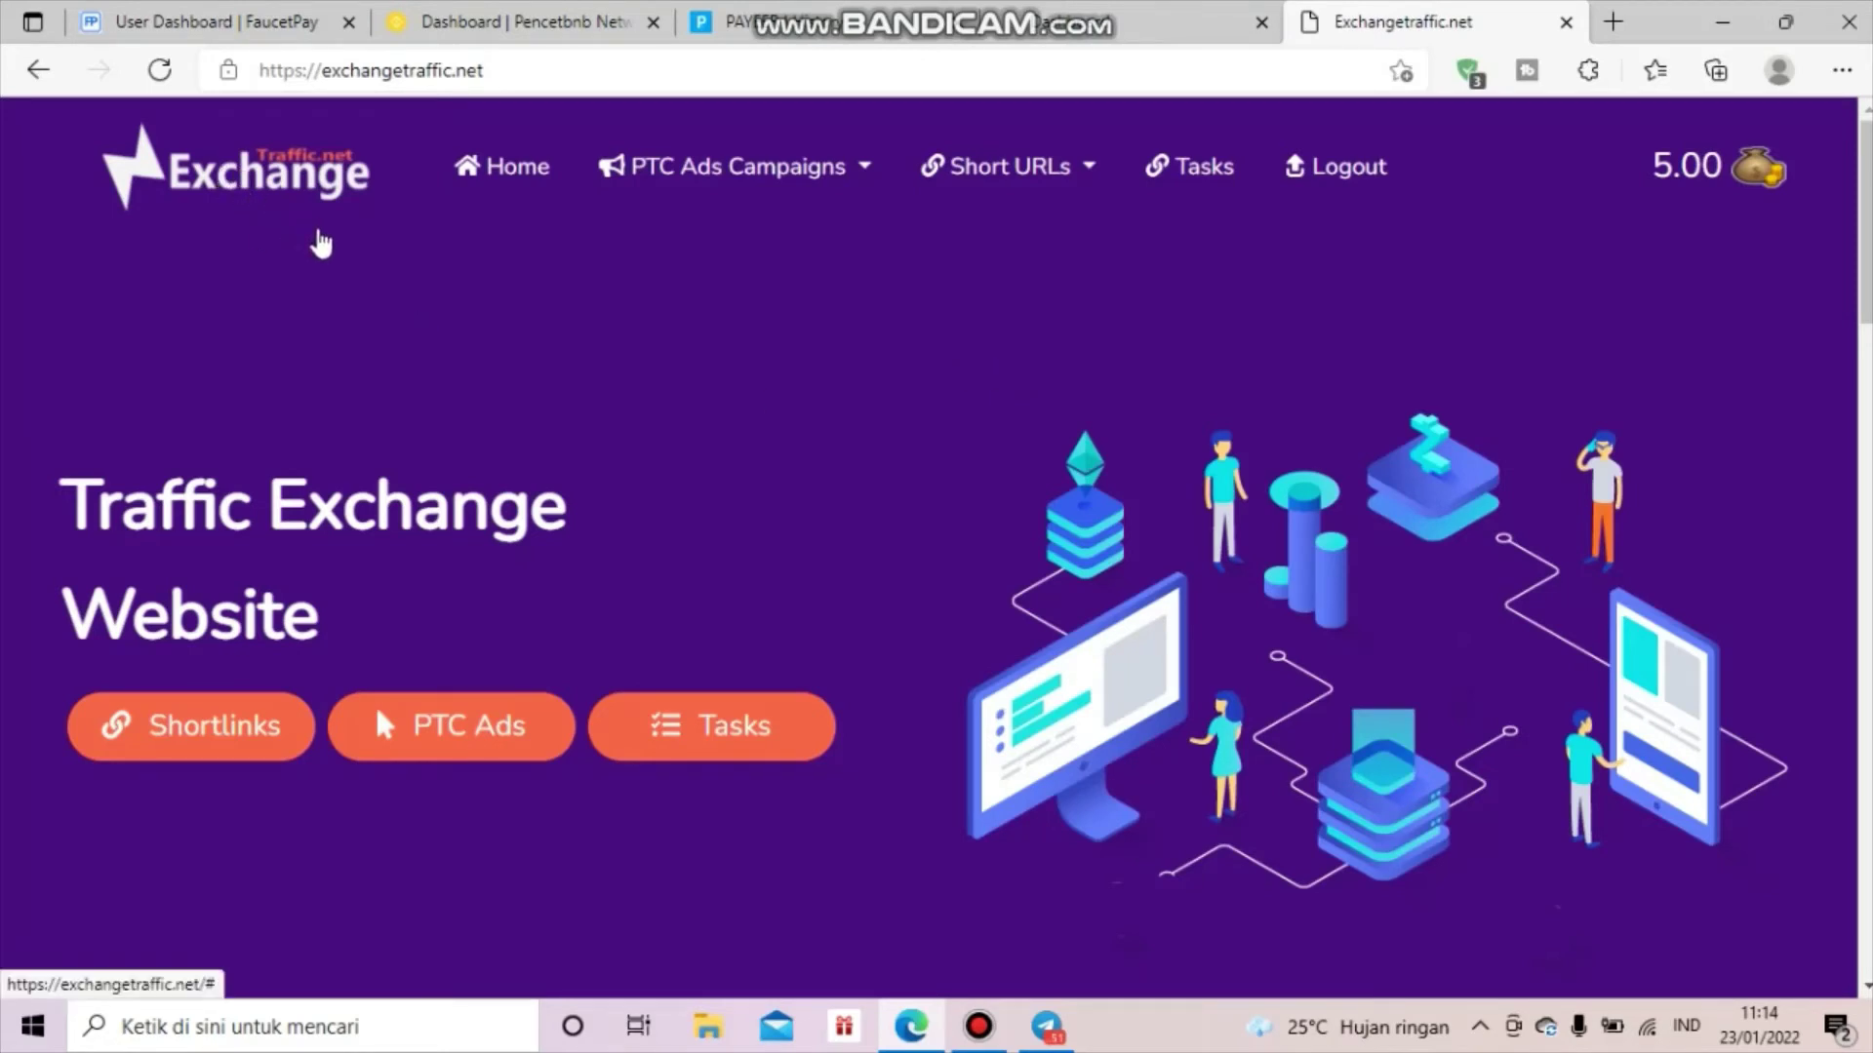
pyautogui.scroll(-3, 656, 459)
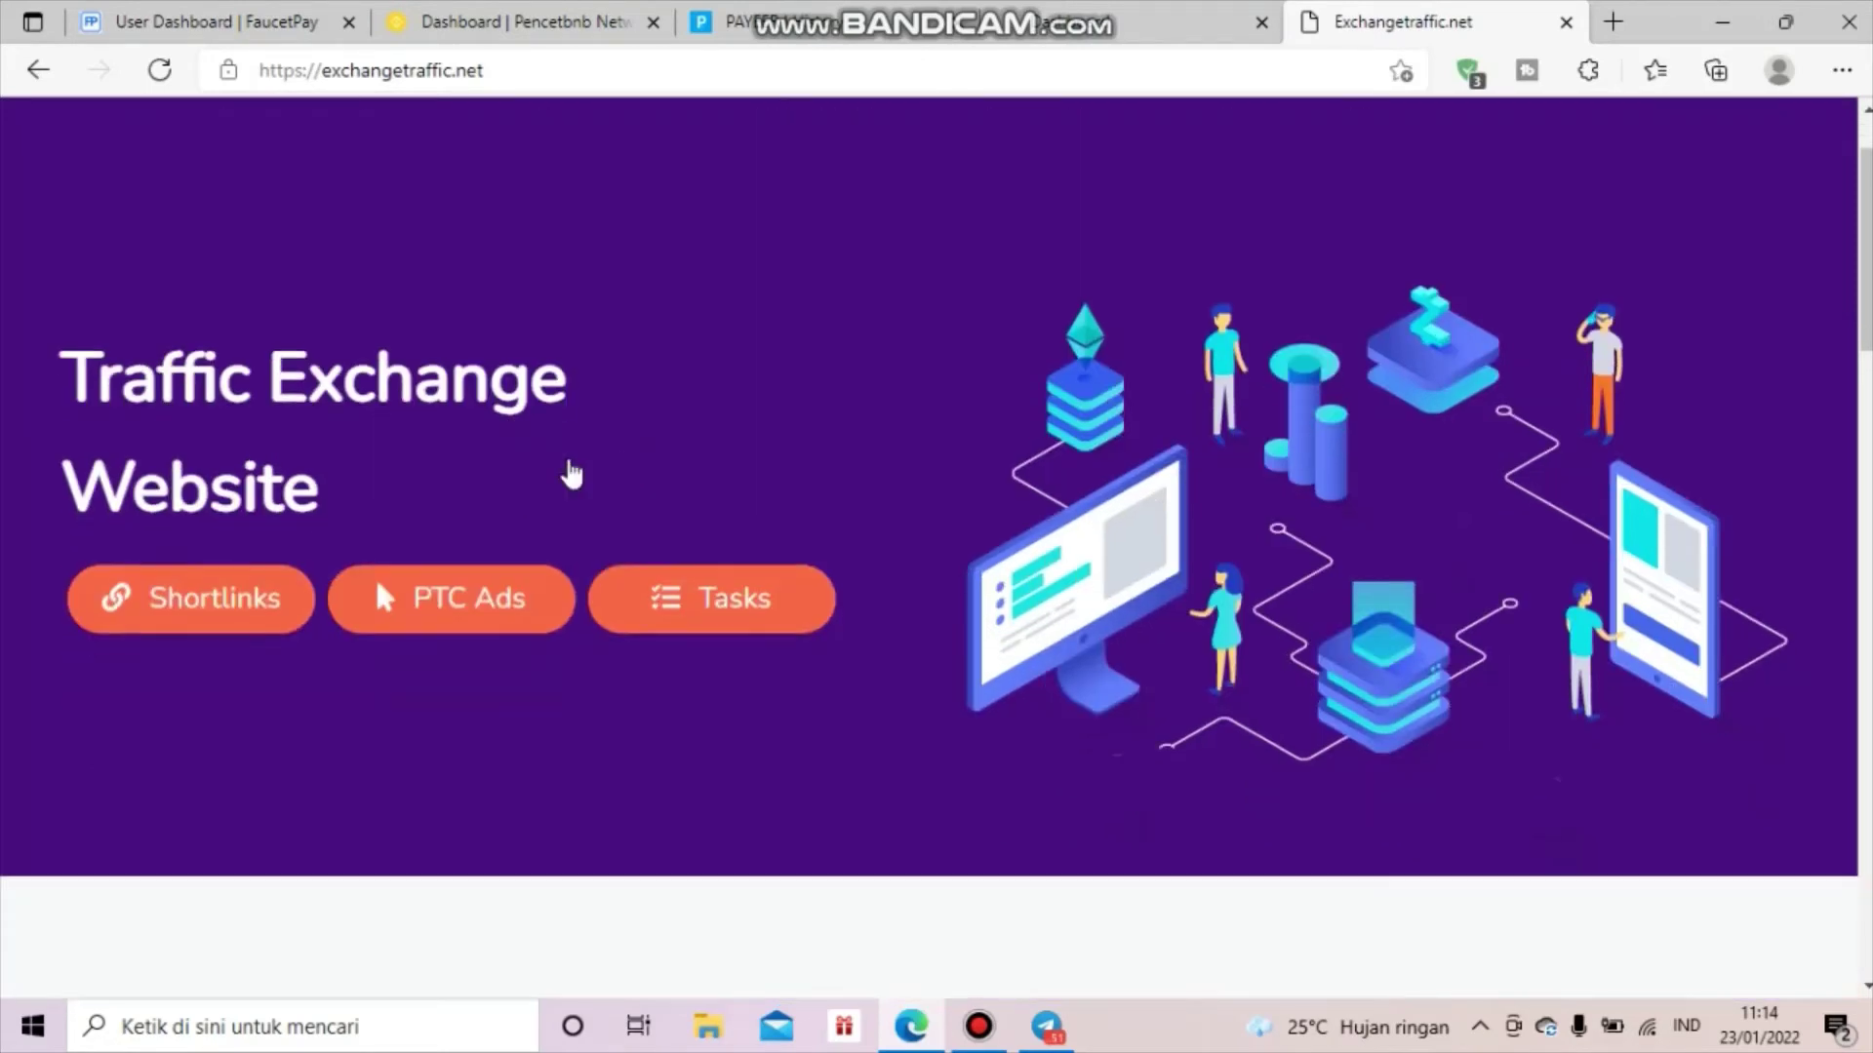
pyautogui.scroll(3, 466, 444)
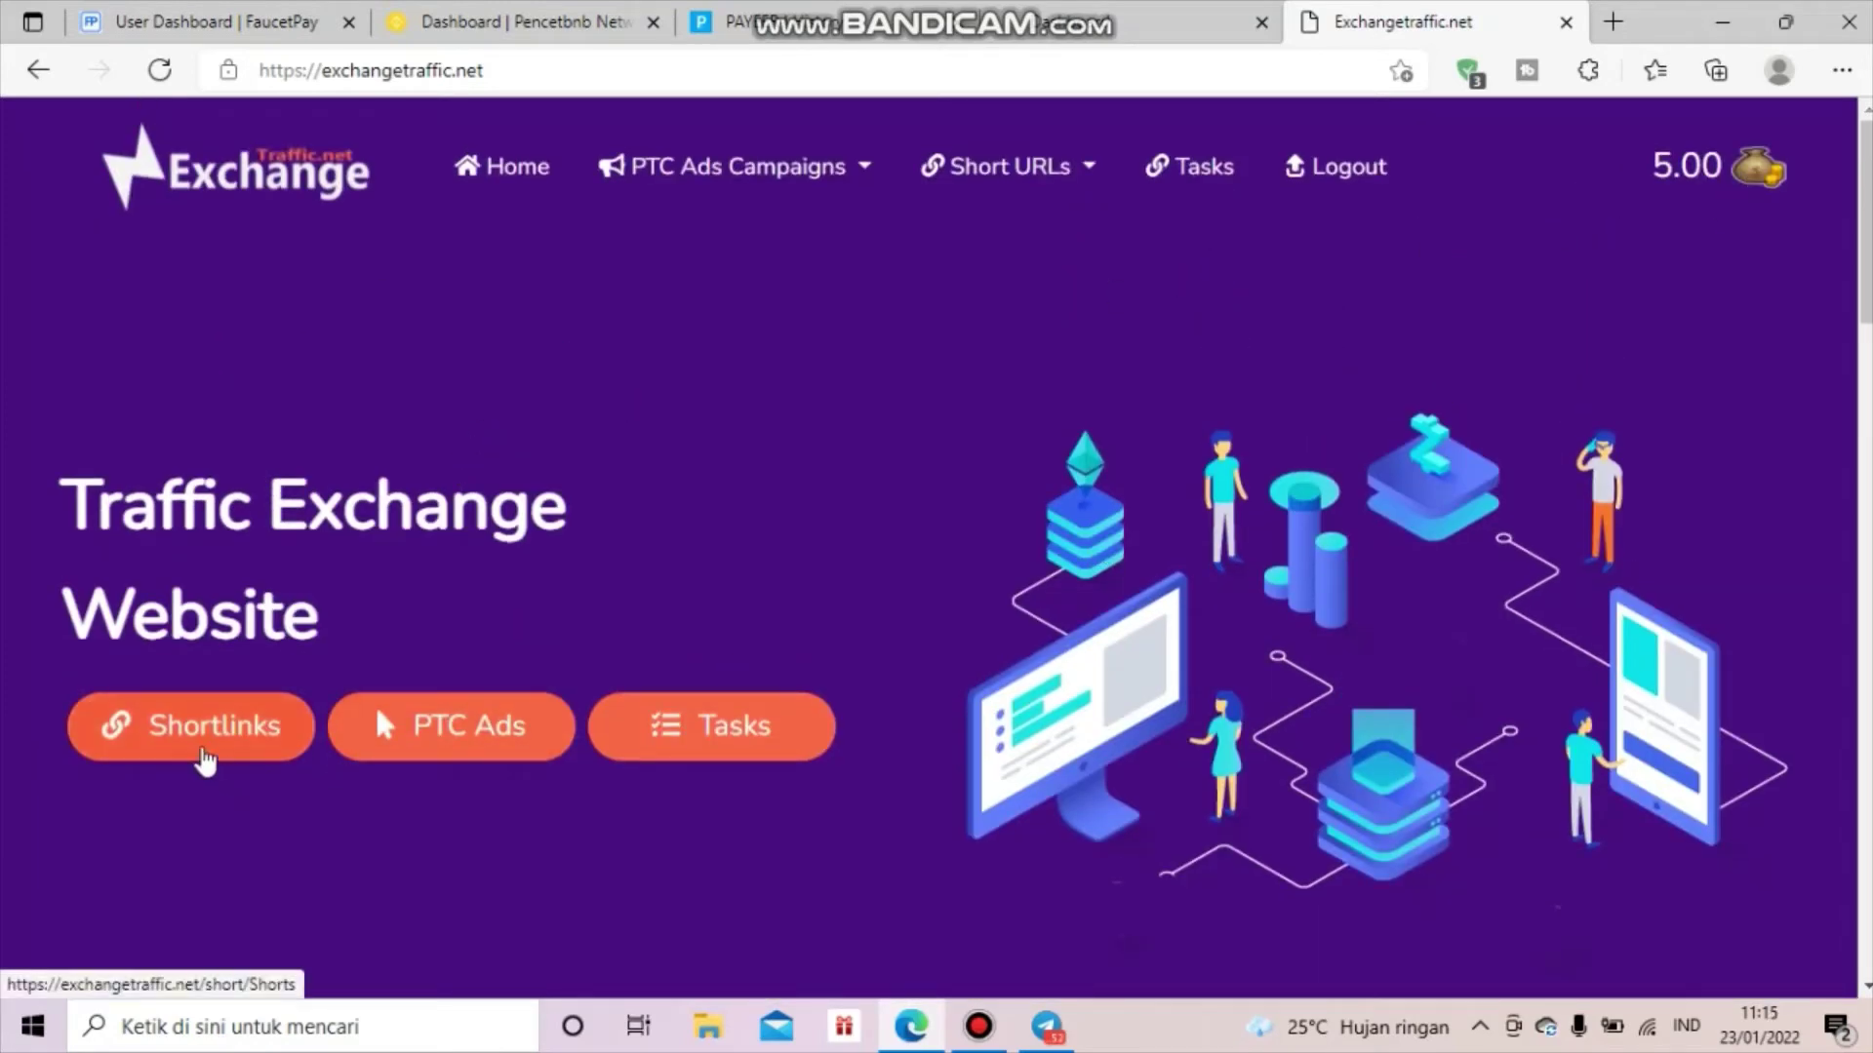
pyautogui.click(205, 759)
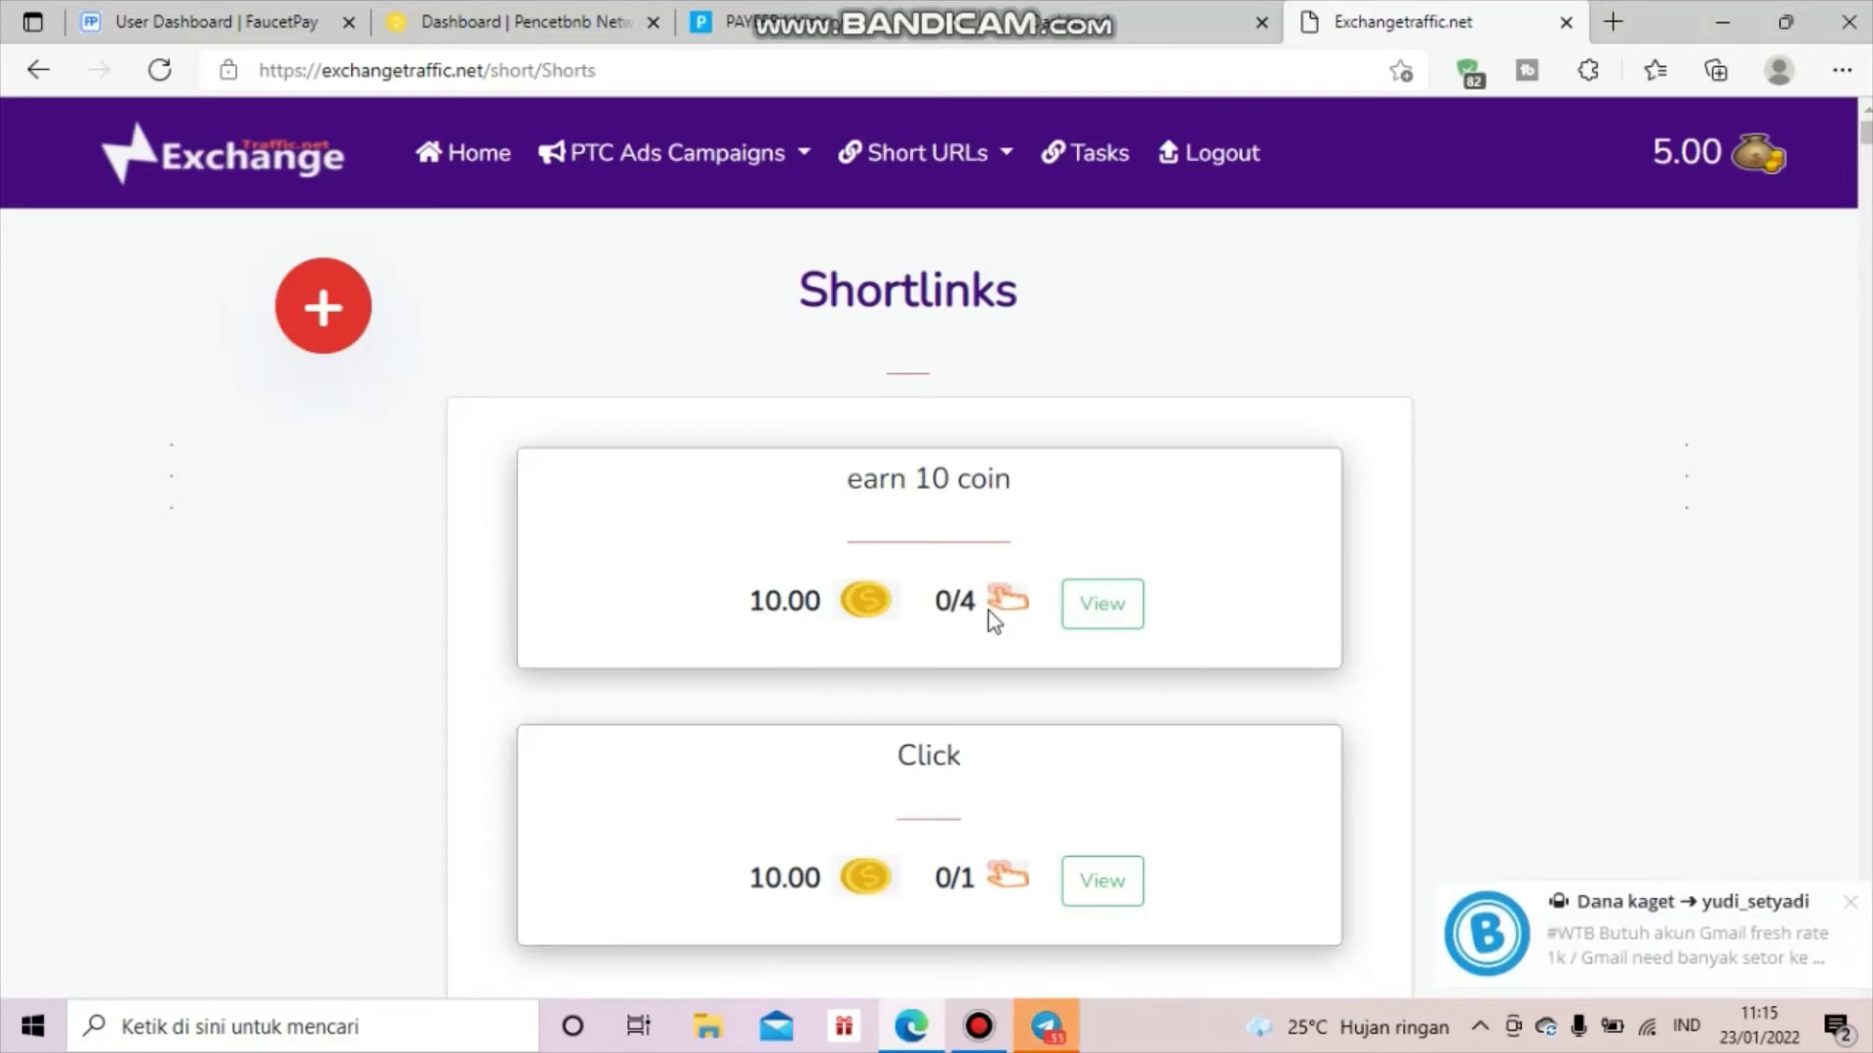
pyautogui.scroll(-2, 987, 611)
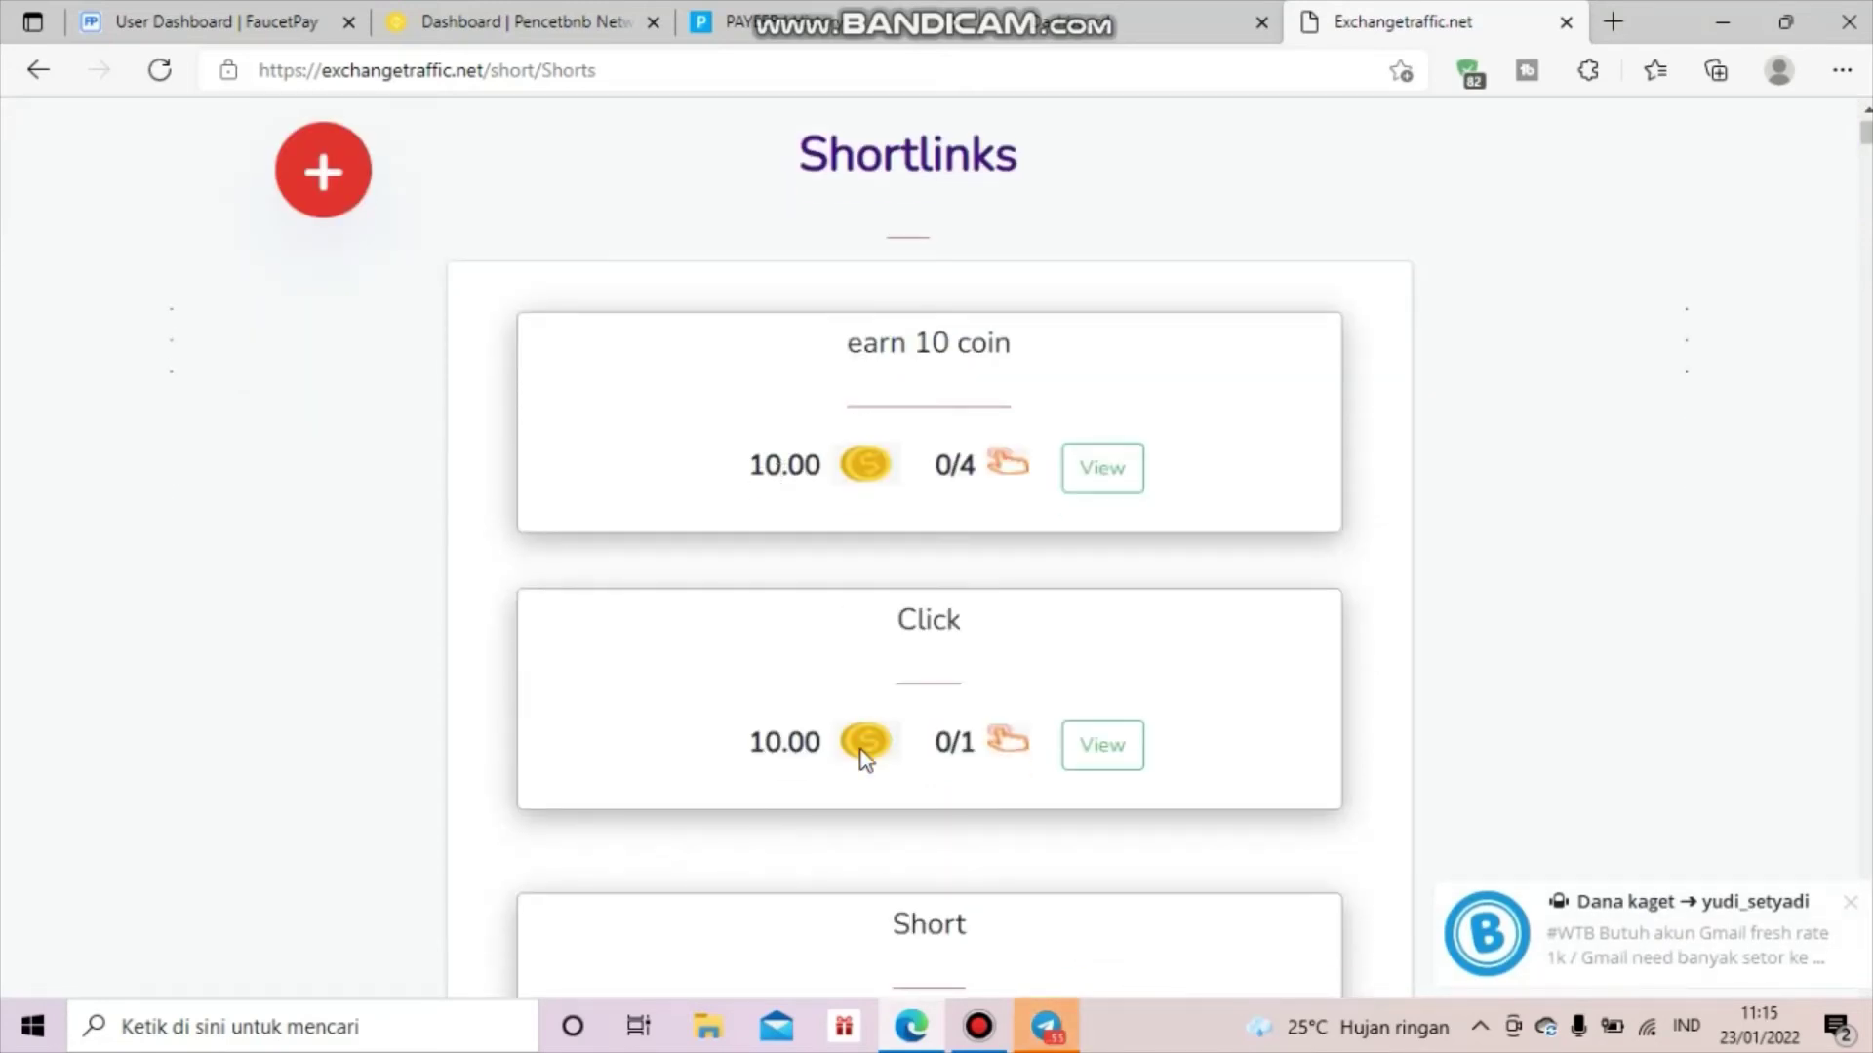
# Step: Start creating a new short URL from the Shortlinks page and give it the title binance.com
pyautogui.scroll(-3, 862, 751)
pyautogui.scroll(4, 859, 757)
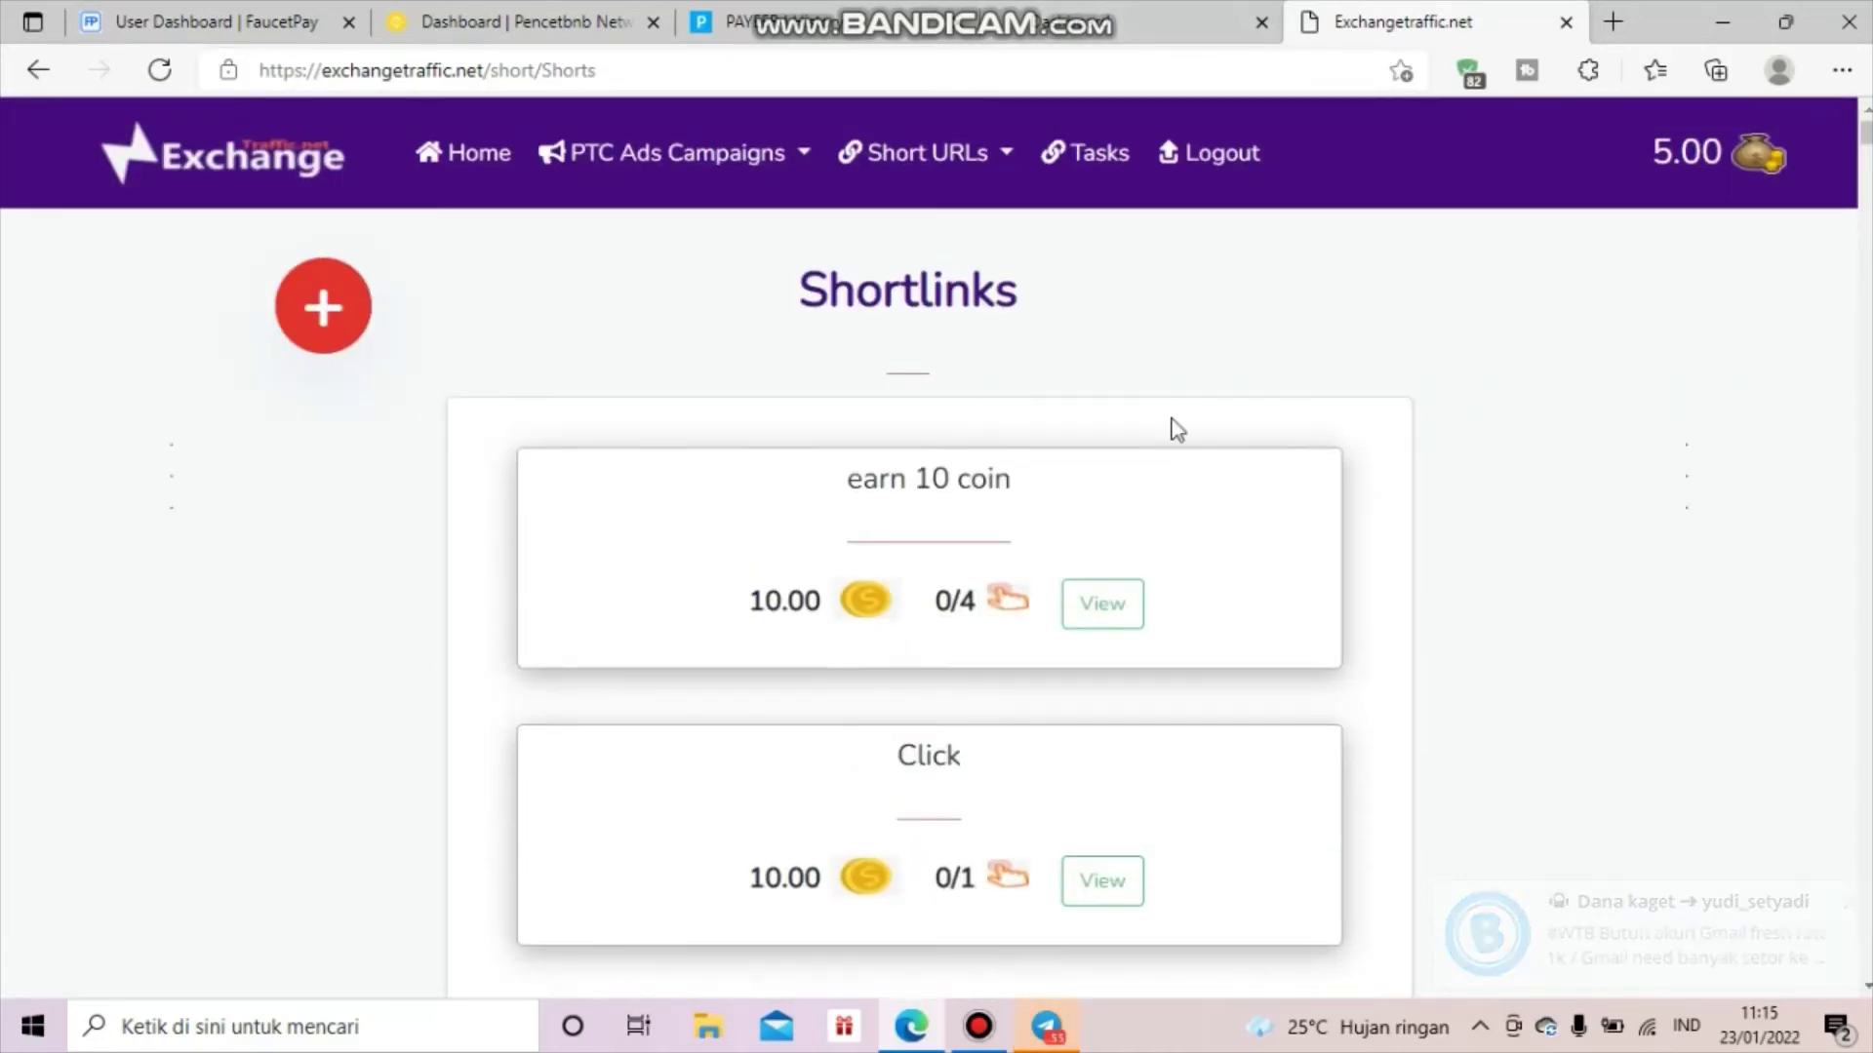
pyautogui.scroll(-1, 1183, 459)
pyautogui.scroll(1, 1037, 484)
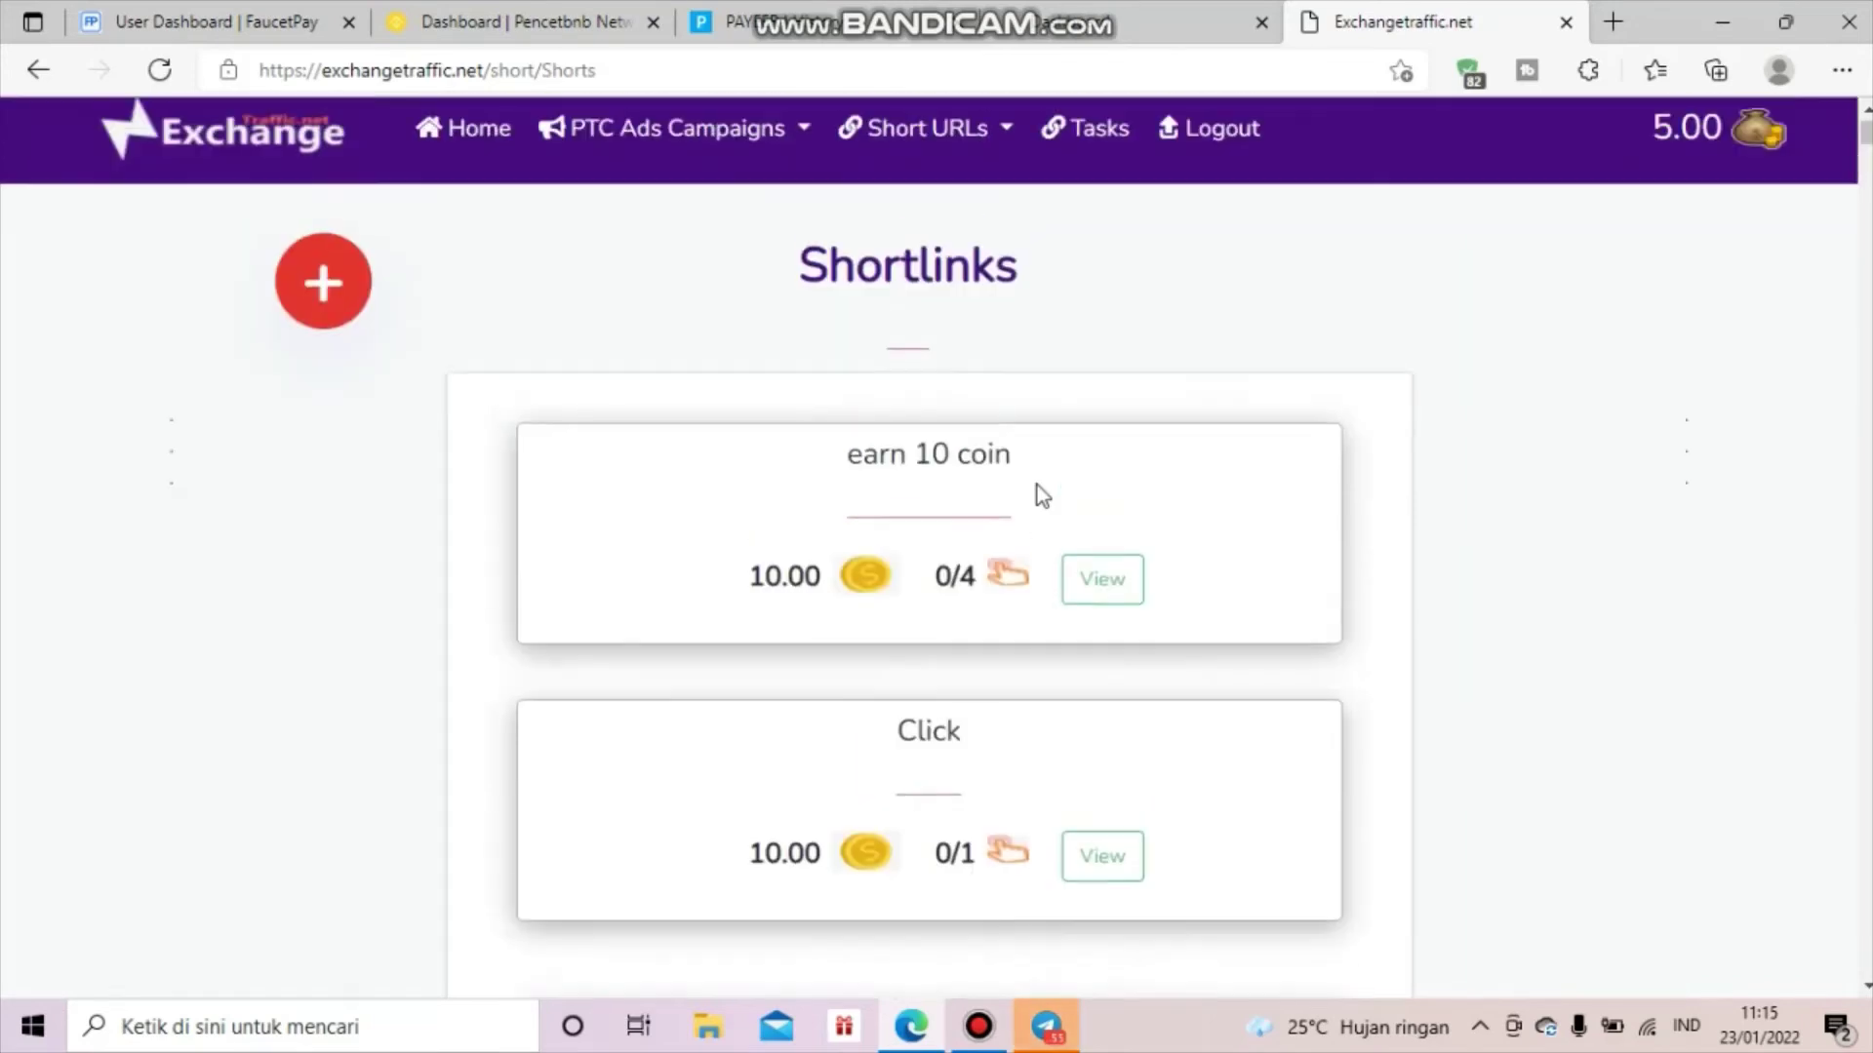
pyautogui.click(327, 308)
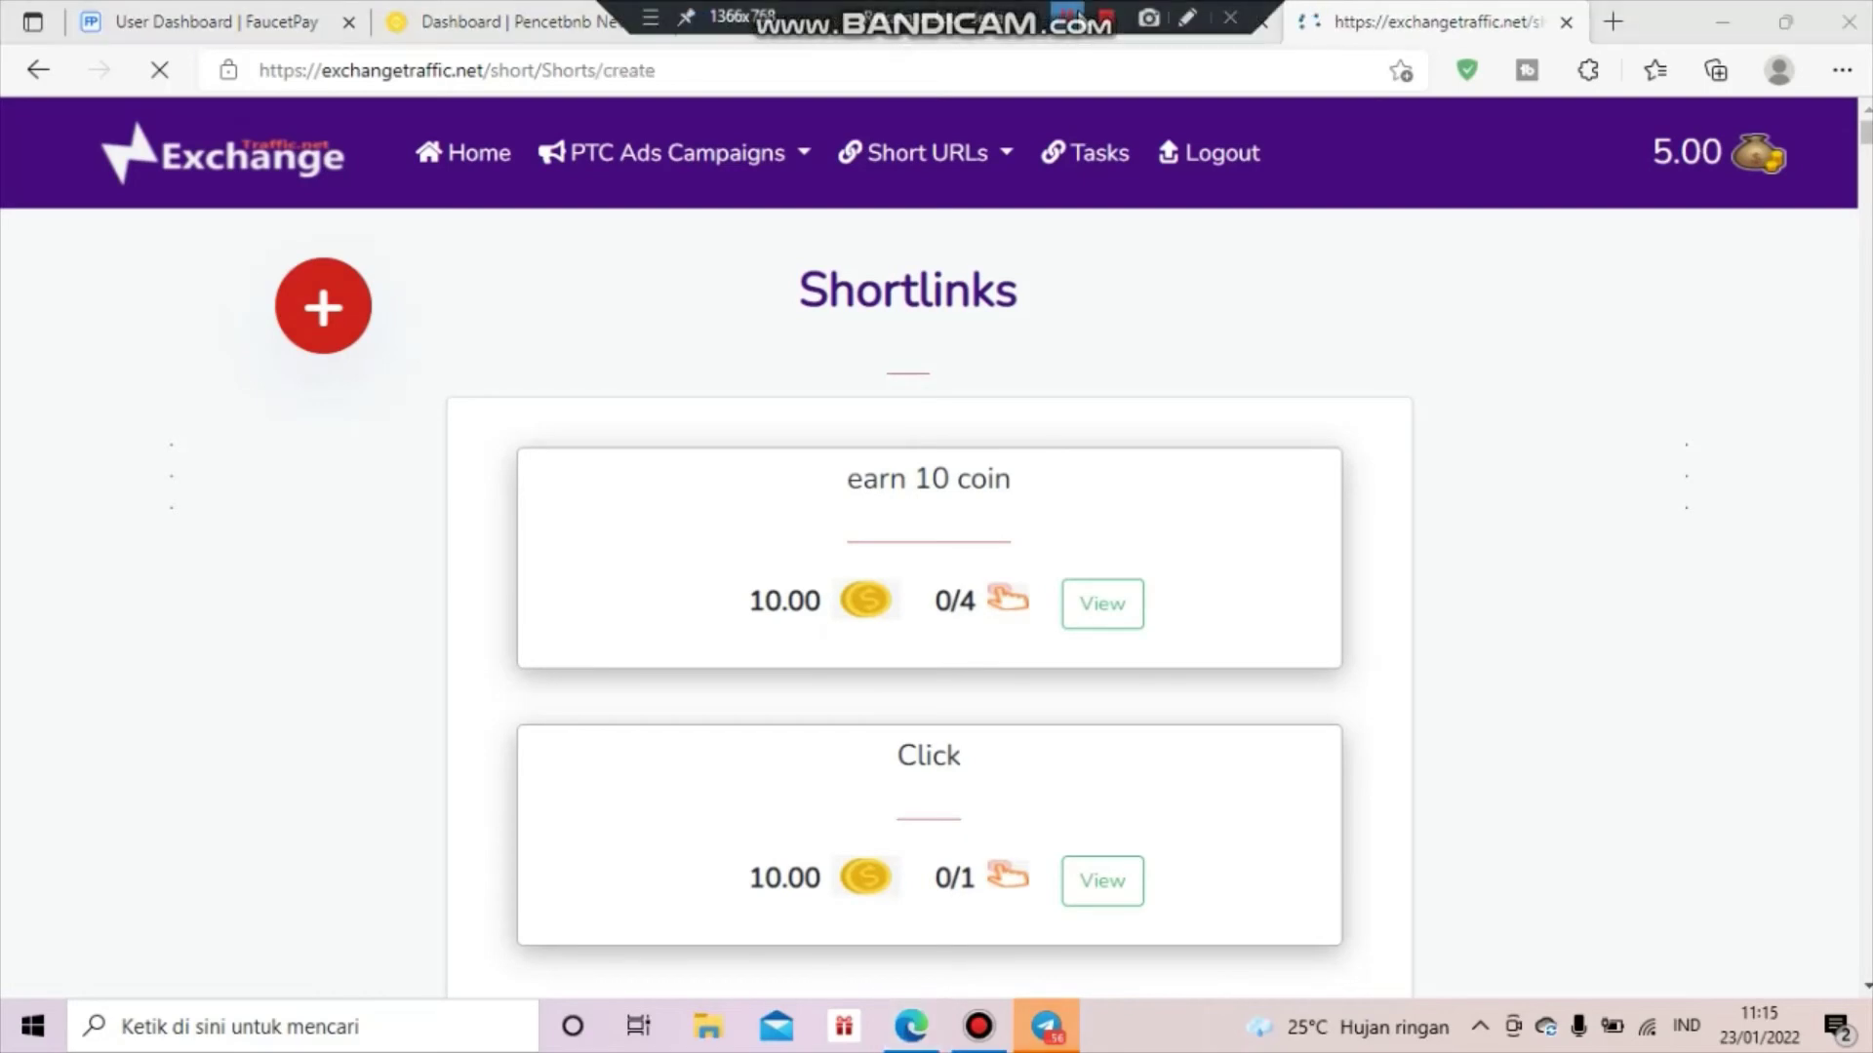
pyautogui.click(734, 497)
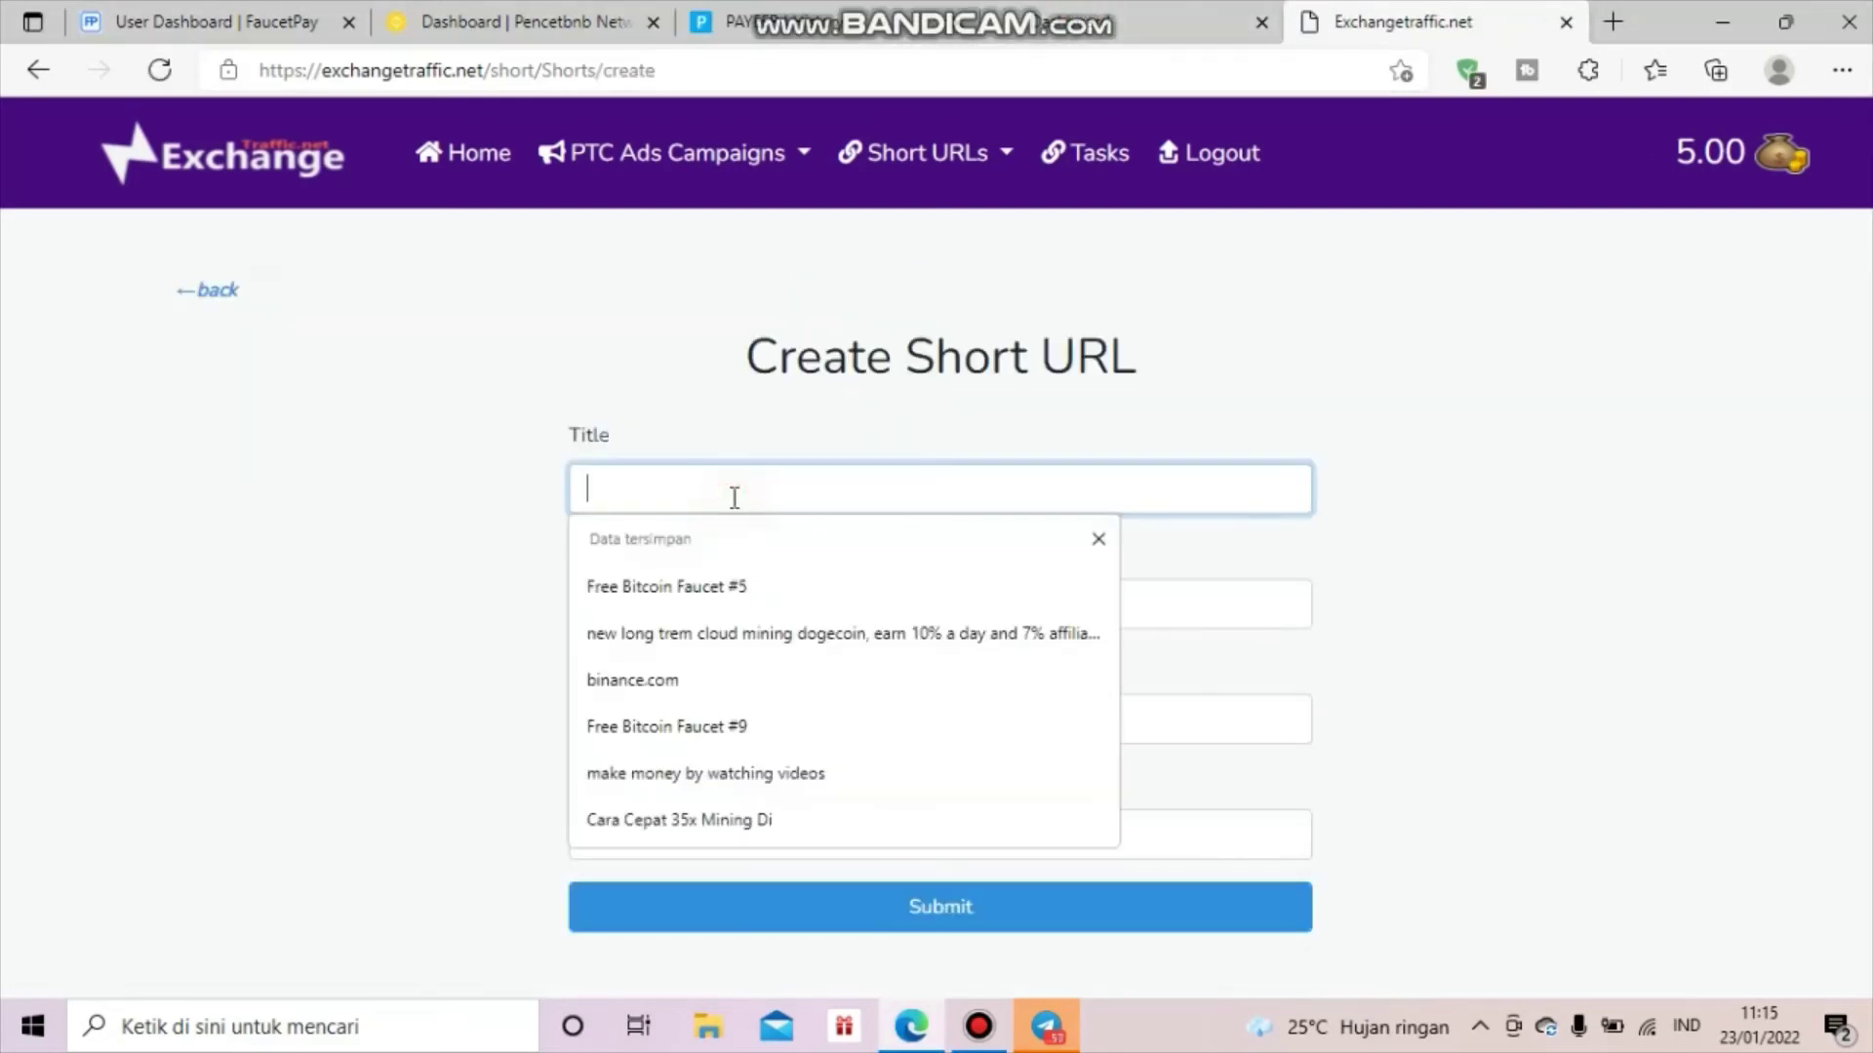
pyautogui.click(634, 680)
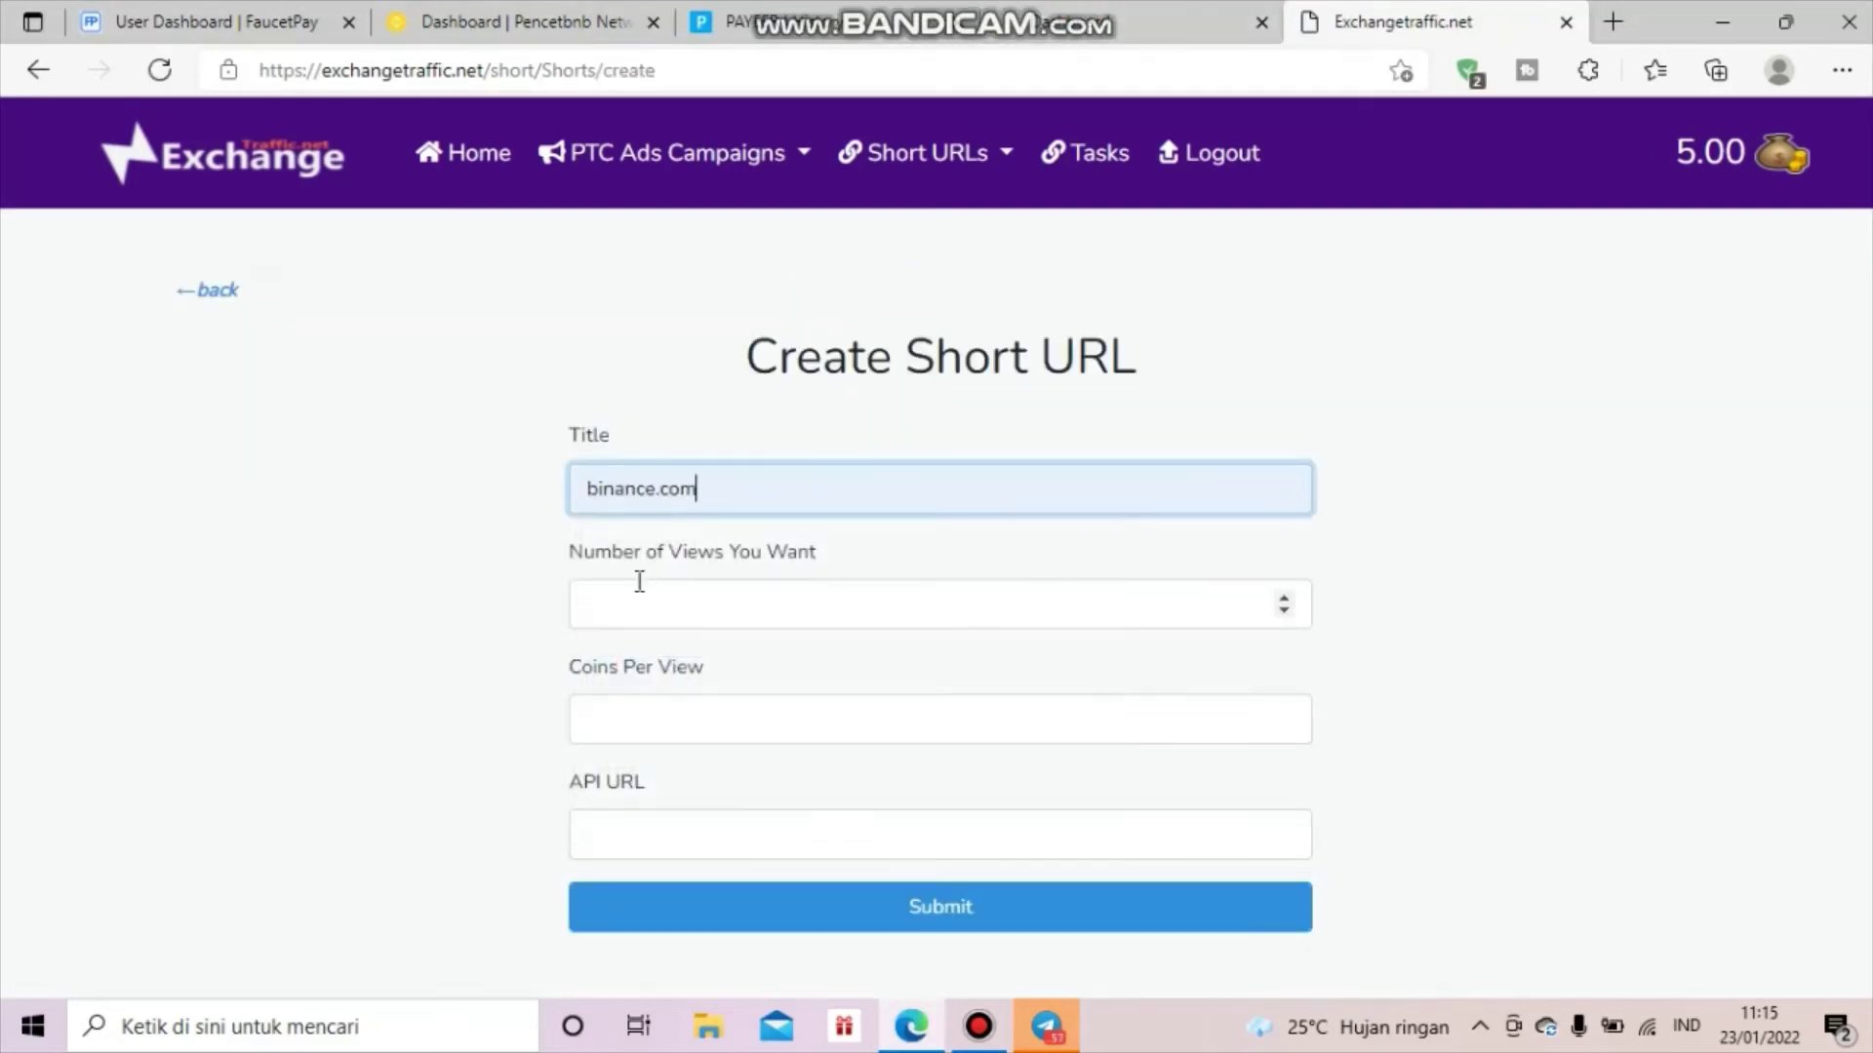
# Step: Set the number of views wanted to 1 and the coins per view to 5
pyautogui.click(638, 583)
pyautogui.write('1')
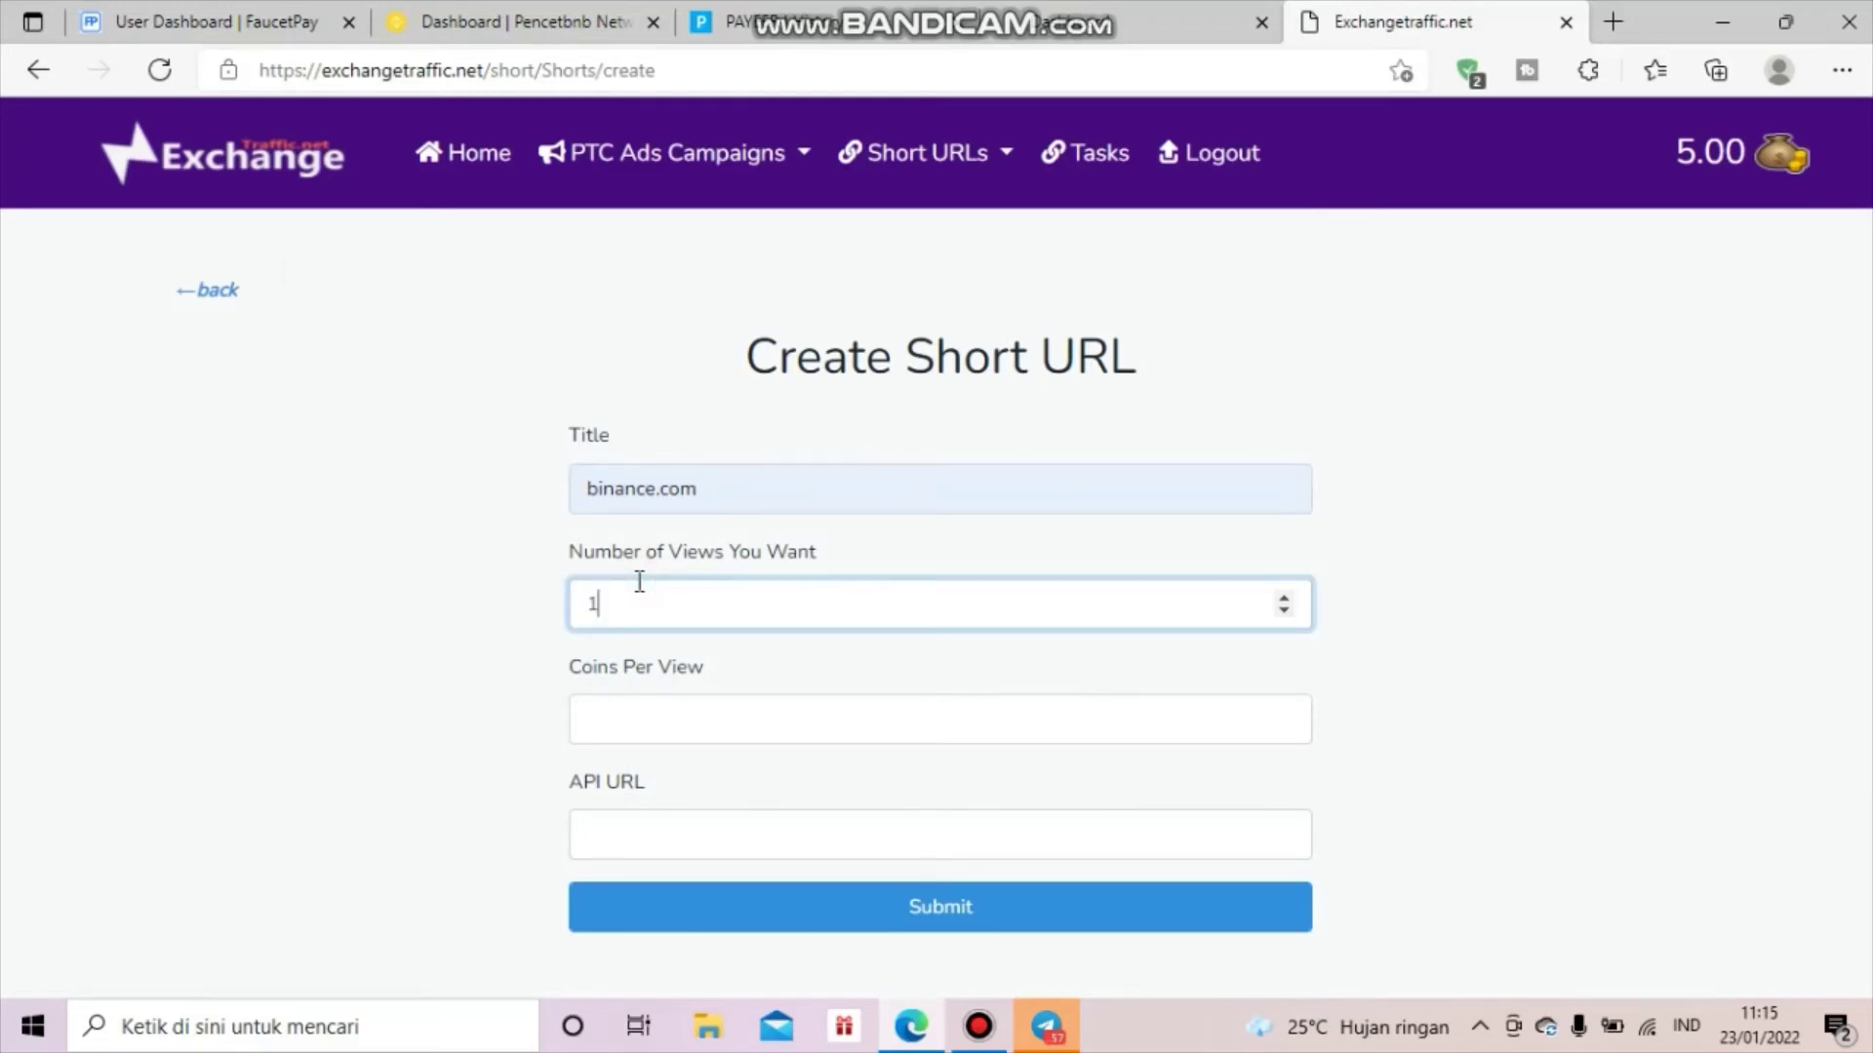
pyautogui.click(663, 732)
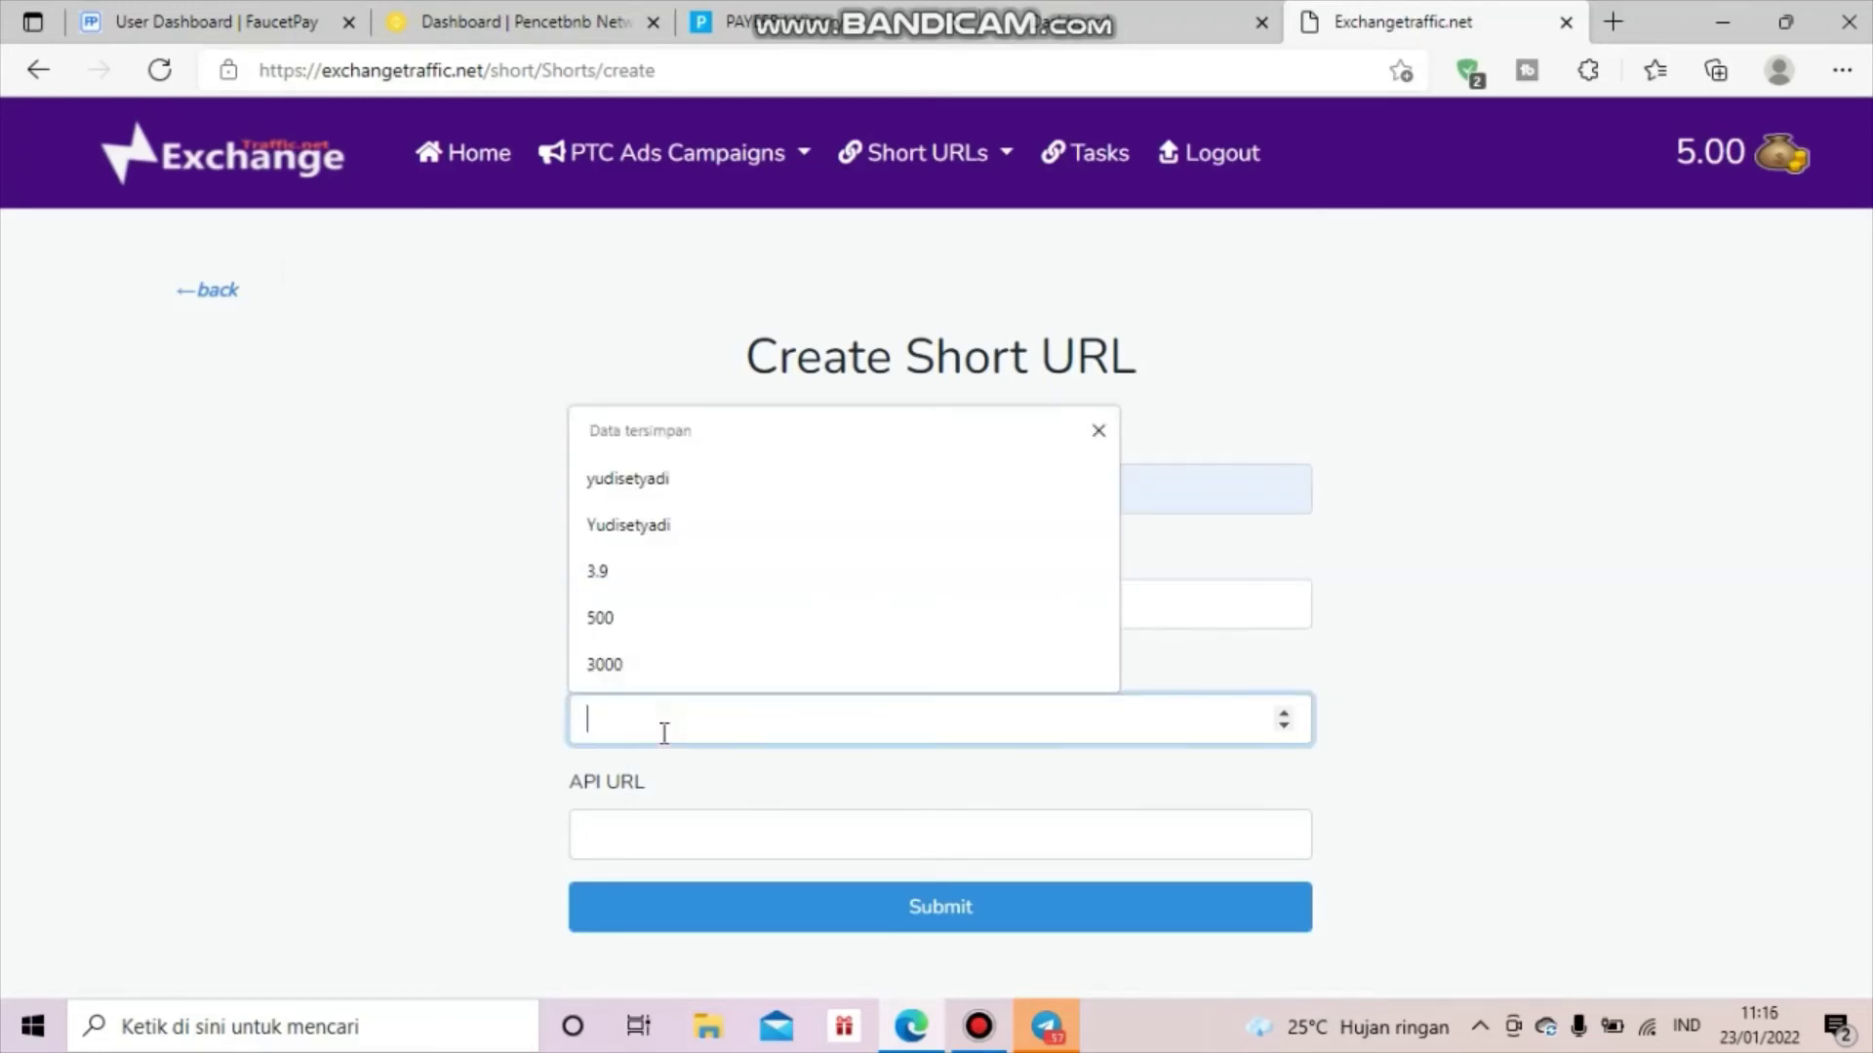
pyautogui.write('5')
pyautogui.click(1669, 801)
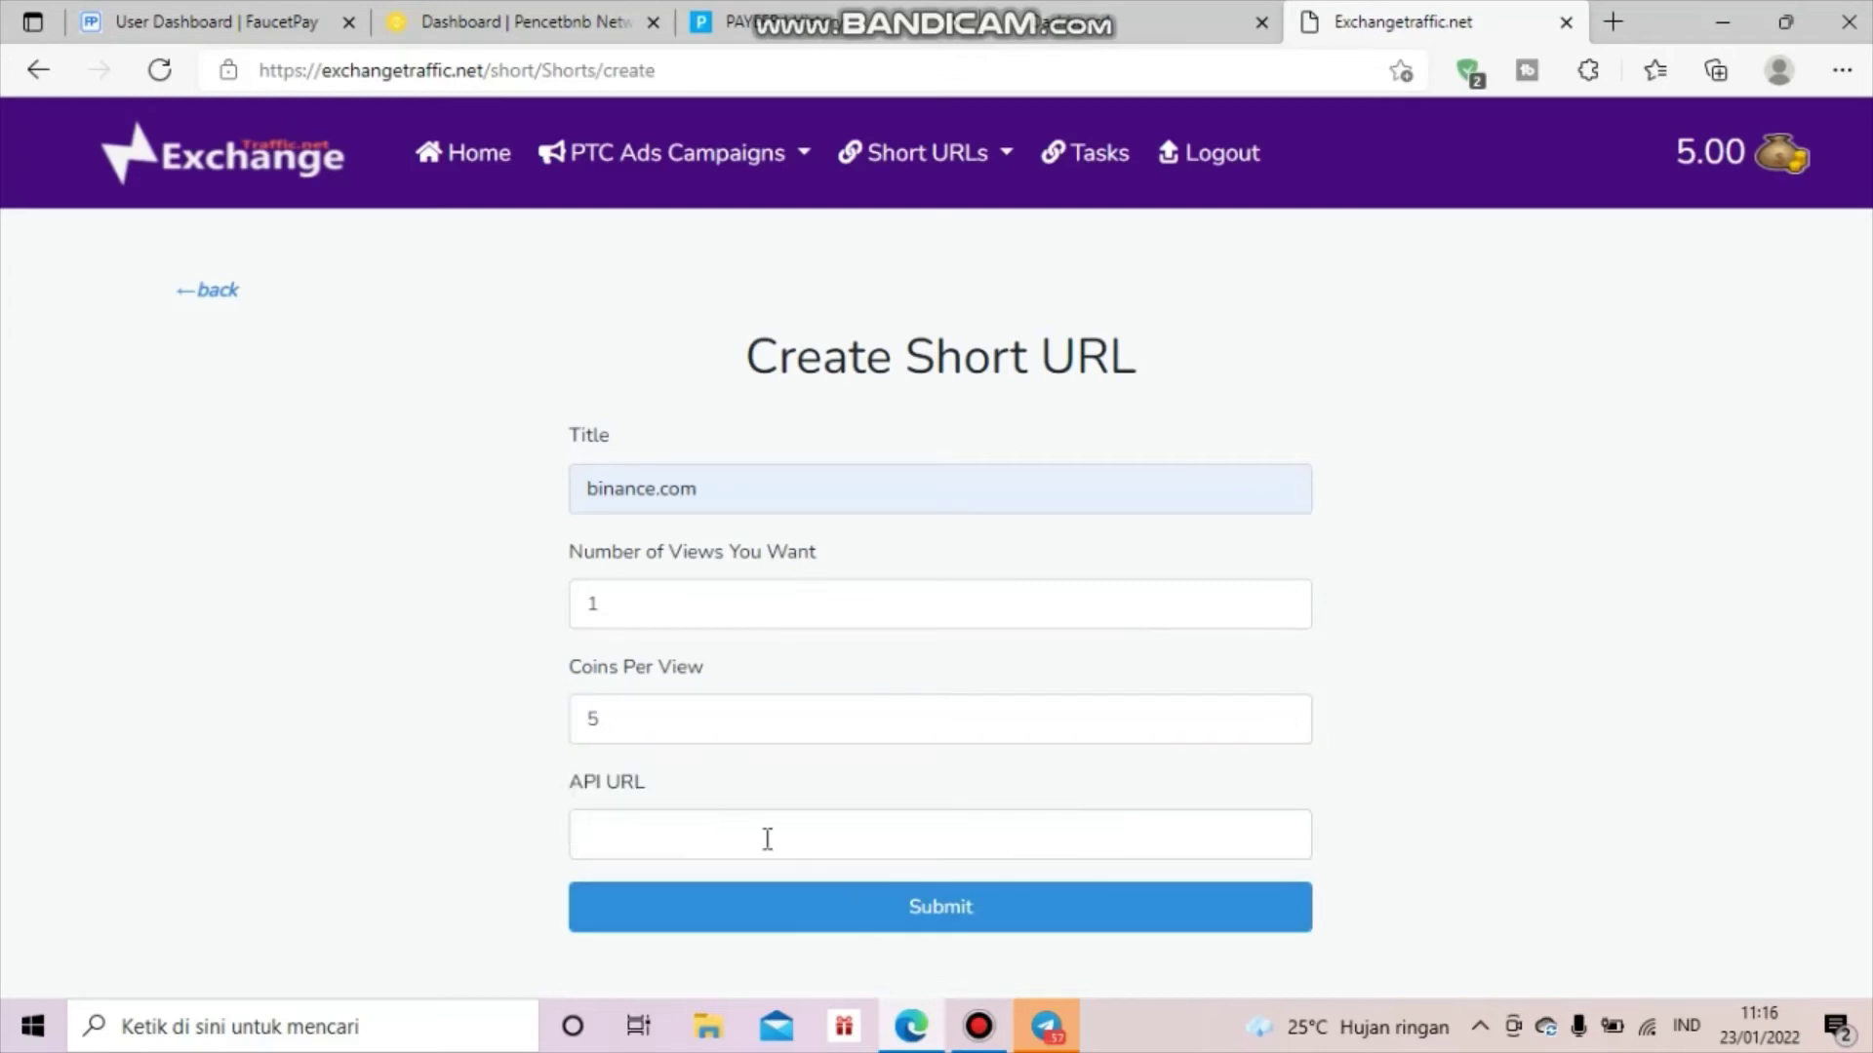
# Step: Open Cbshort's Developers API page and copy the example GET request URL containing the account's API token
pyautogui.click(1126, 12)
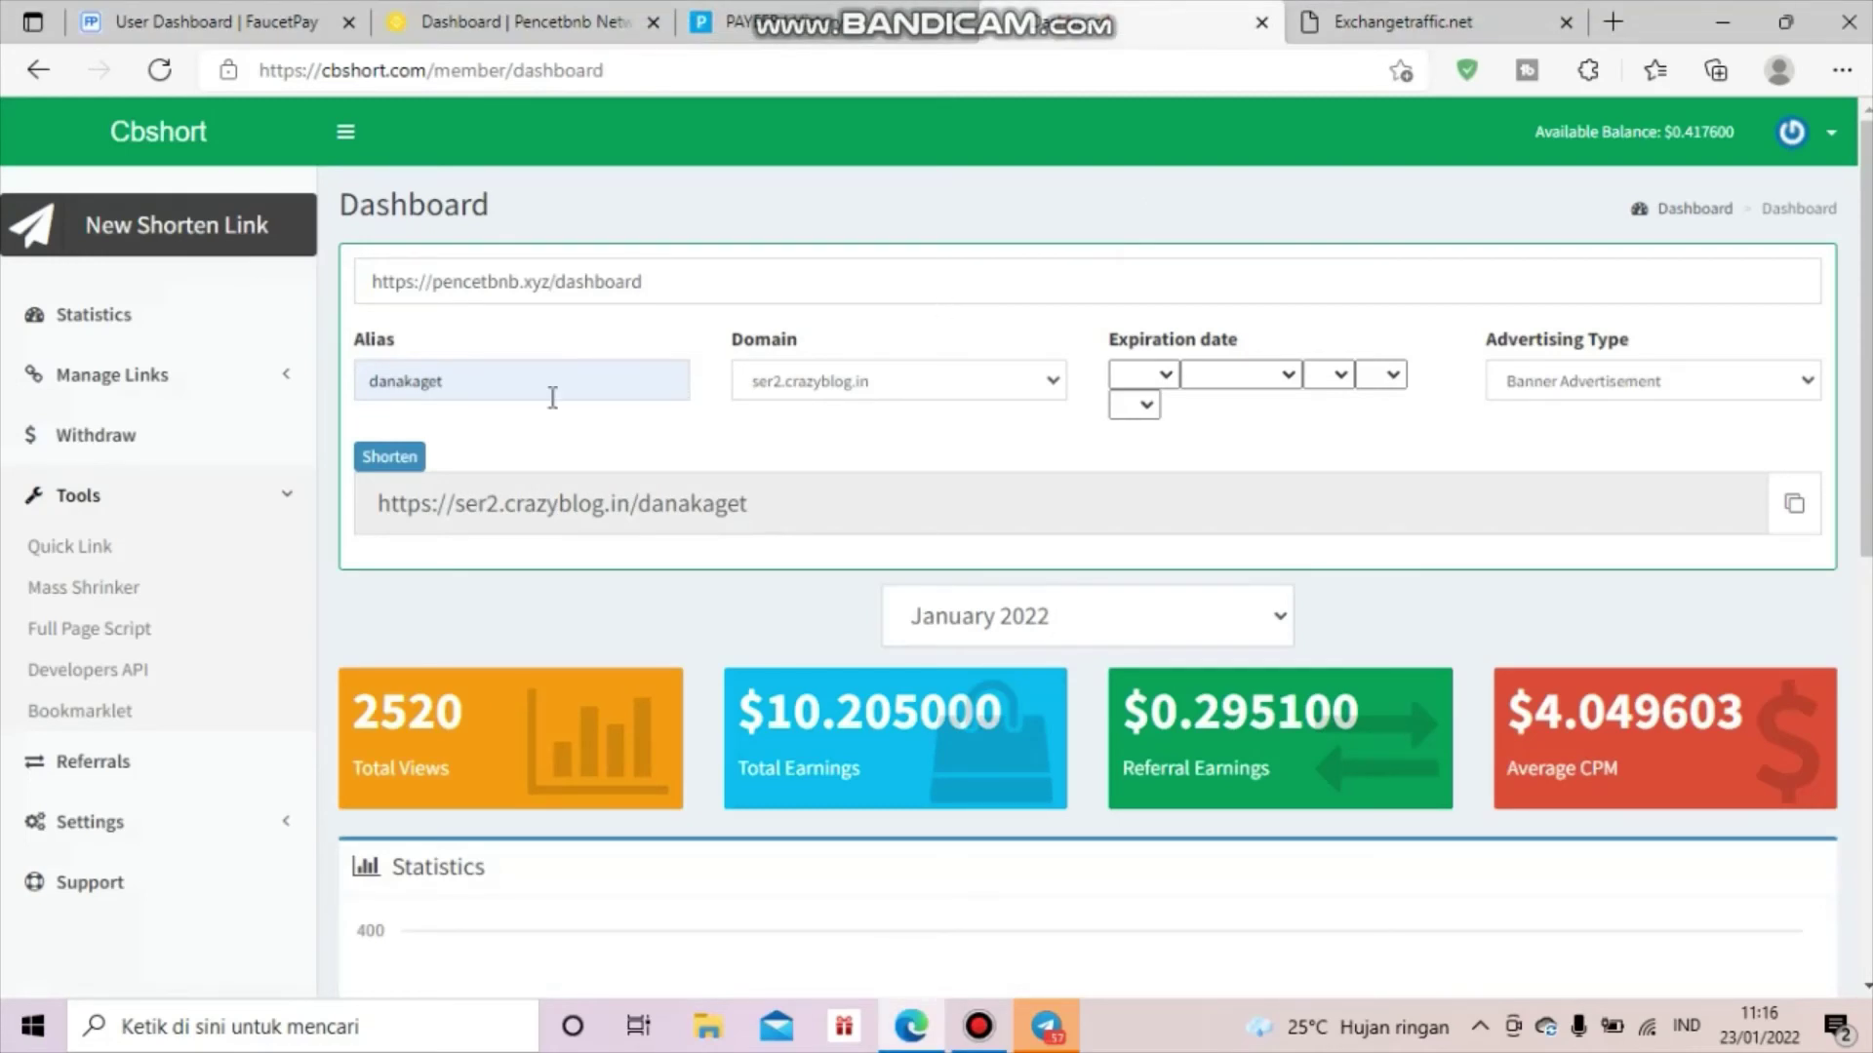
pyautogui.click(260, 496)
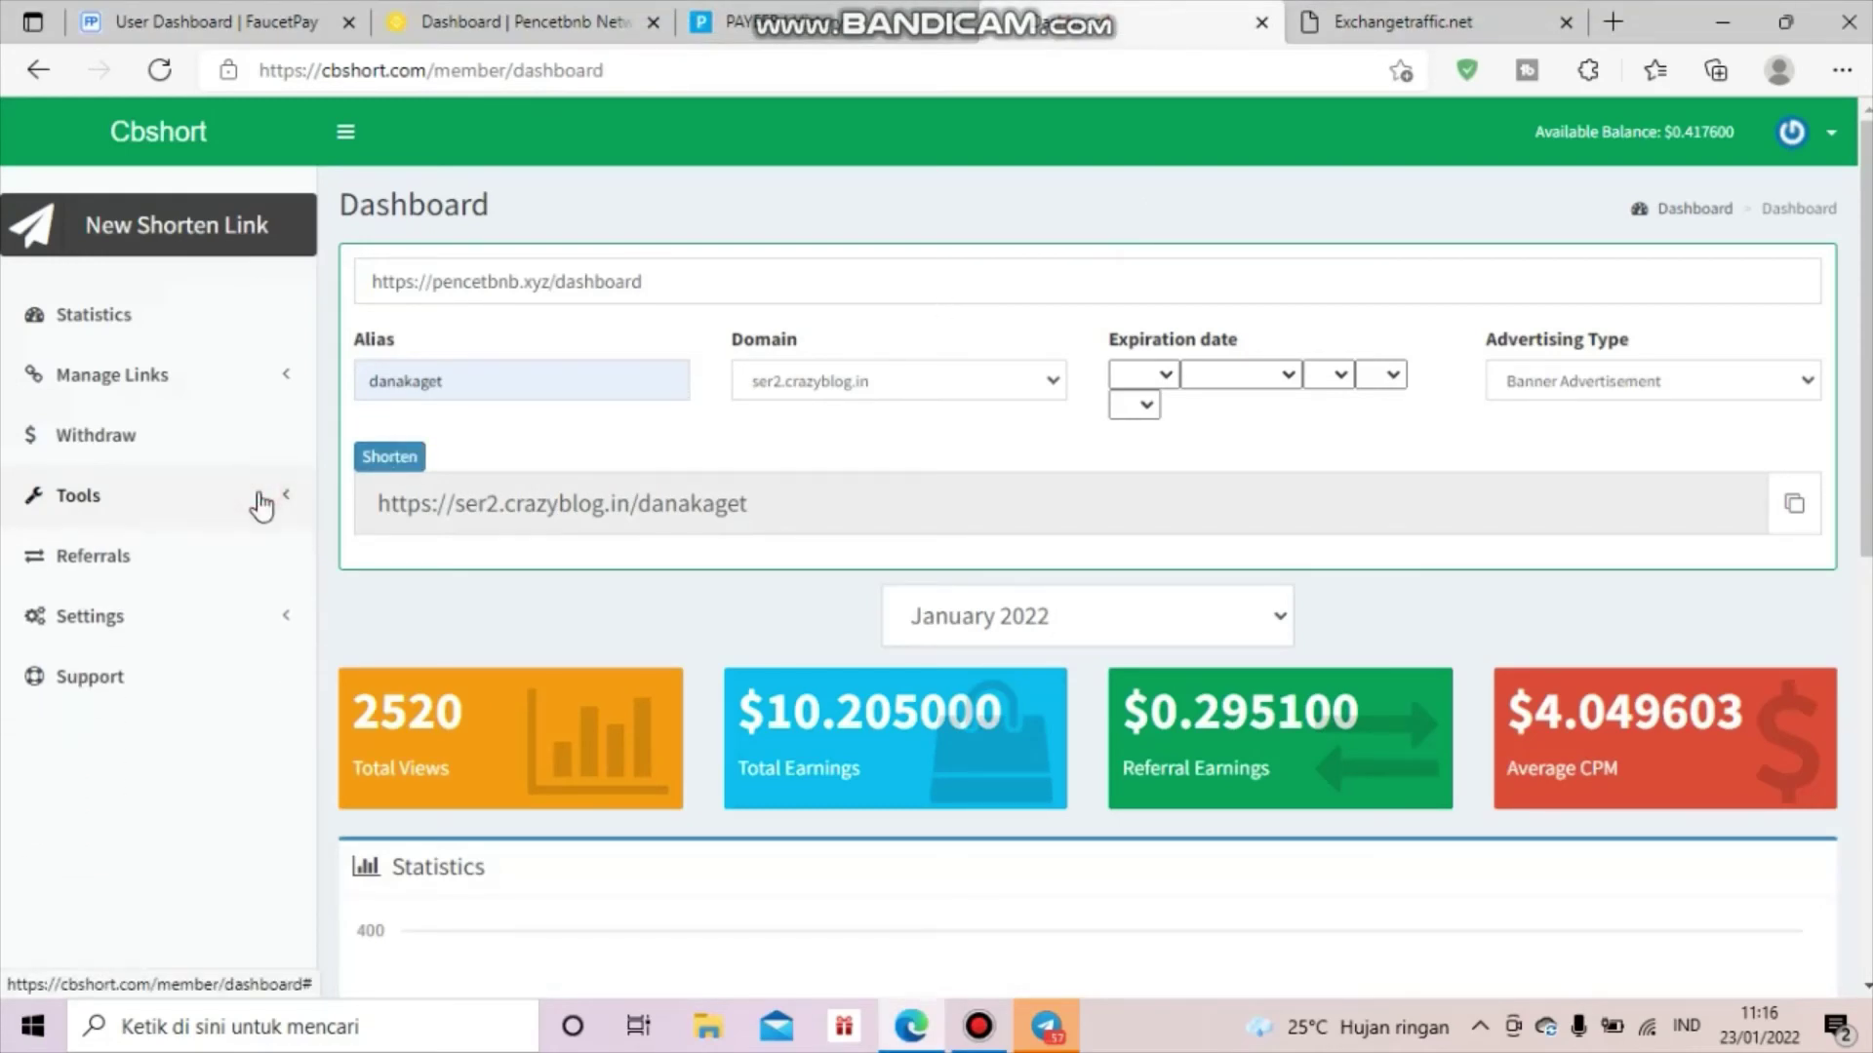
pyautogui.click(259, 496)
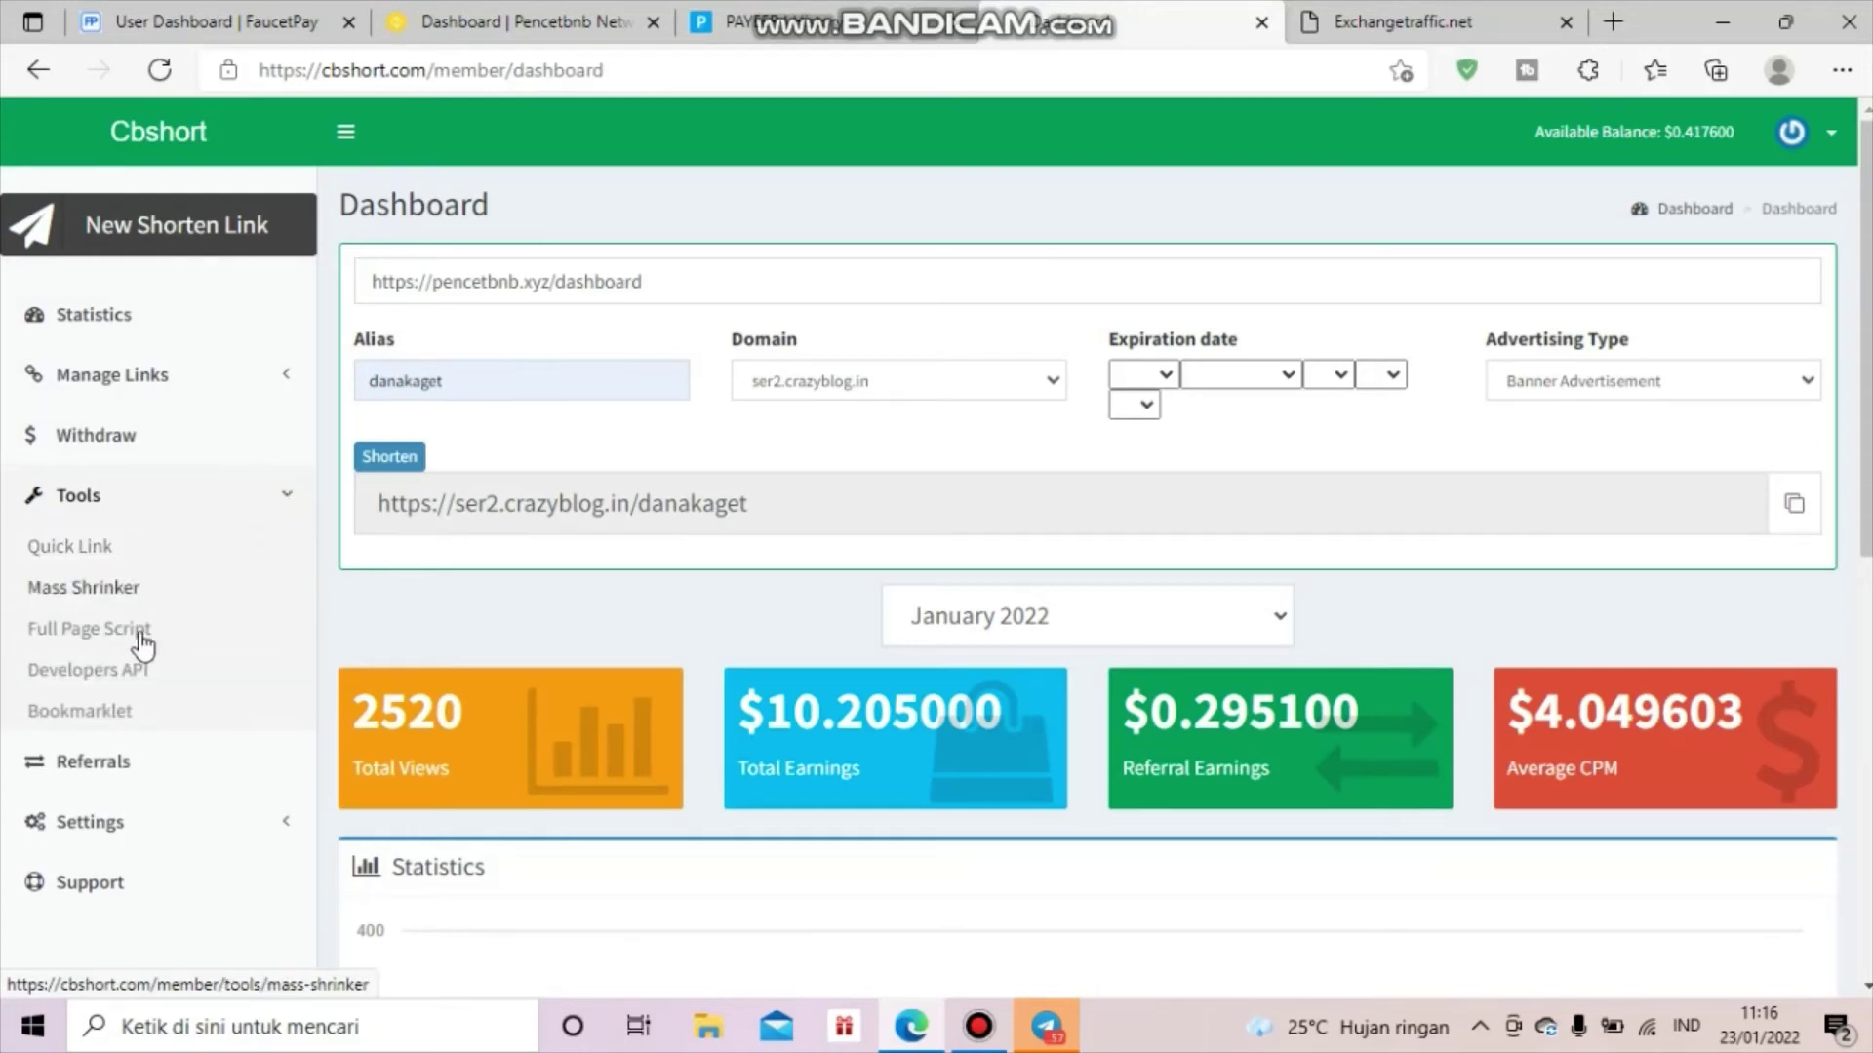
pyautogui.click(118, 670)
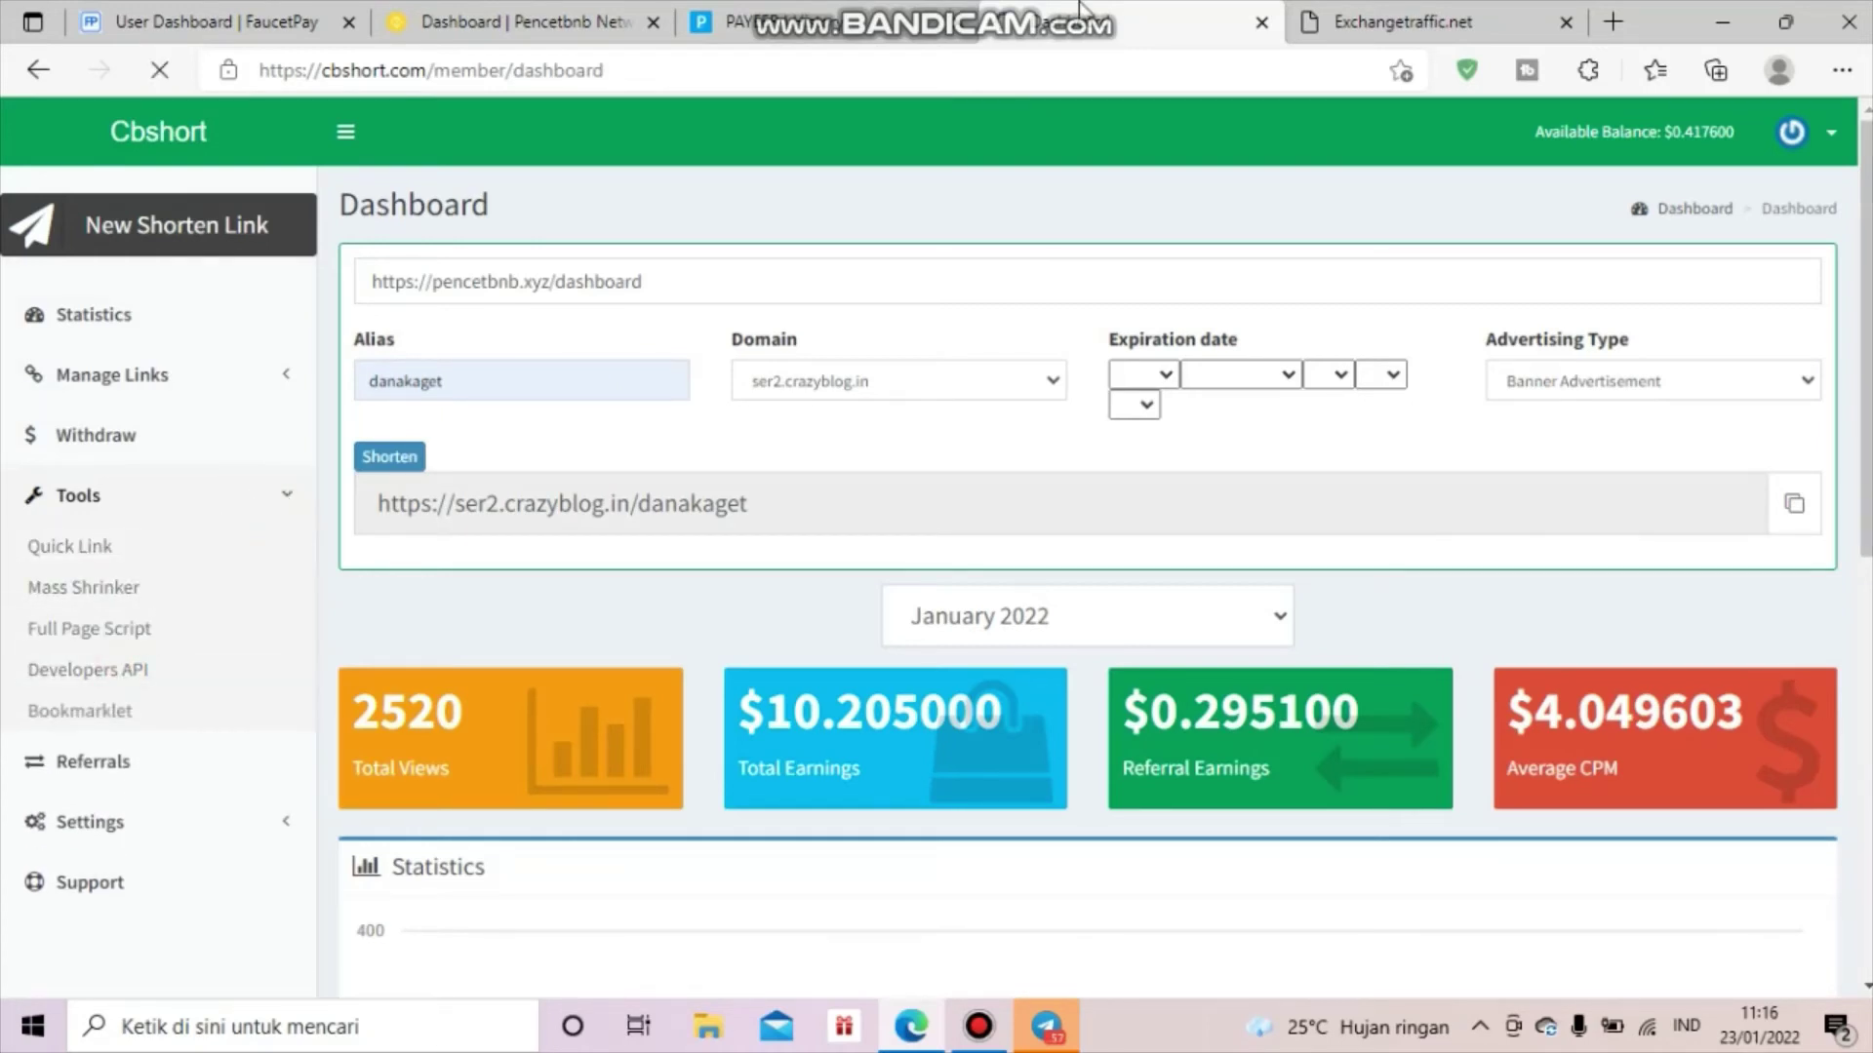
pyautogui.scroll(-1, 973, 298)
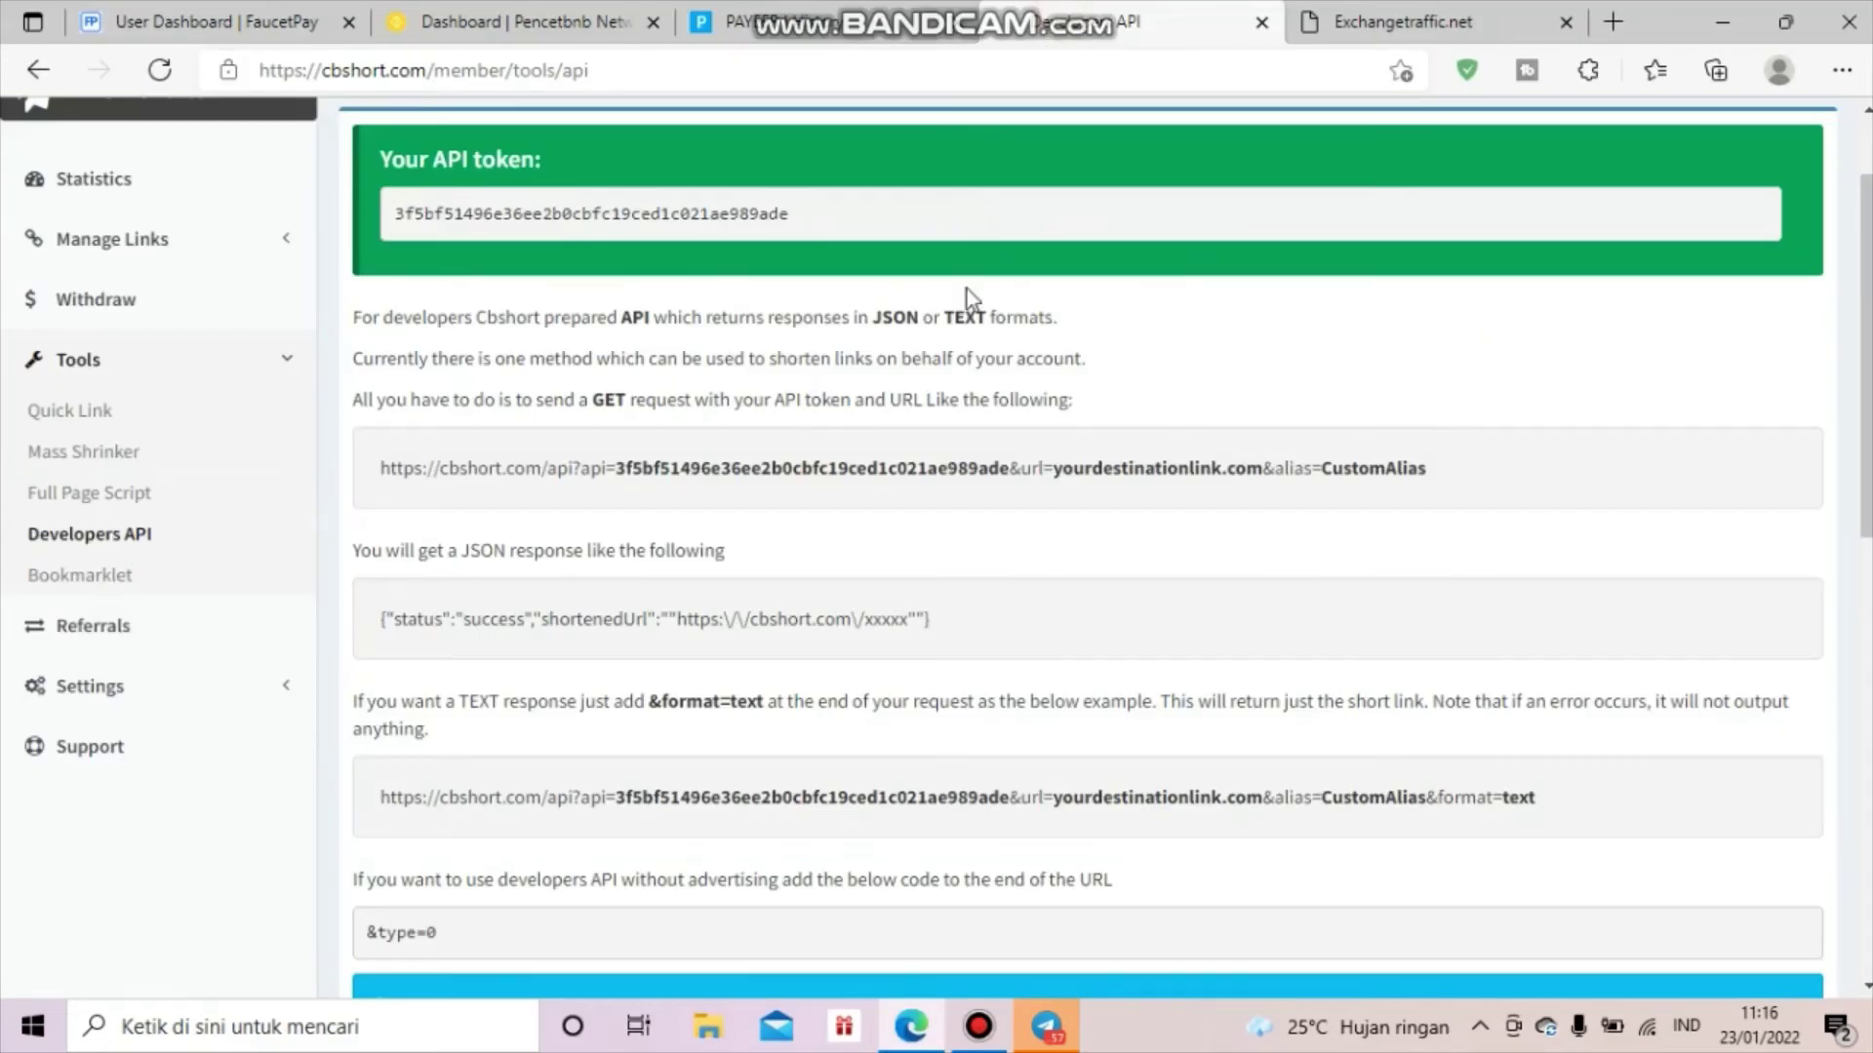
pyautogui.tripleClick(841, 470)
pyautogui.click(887, 417)
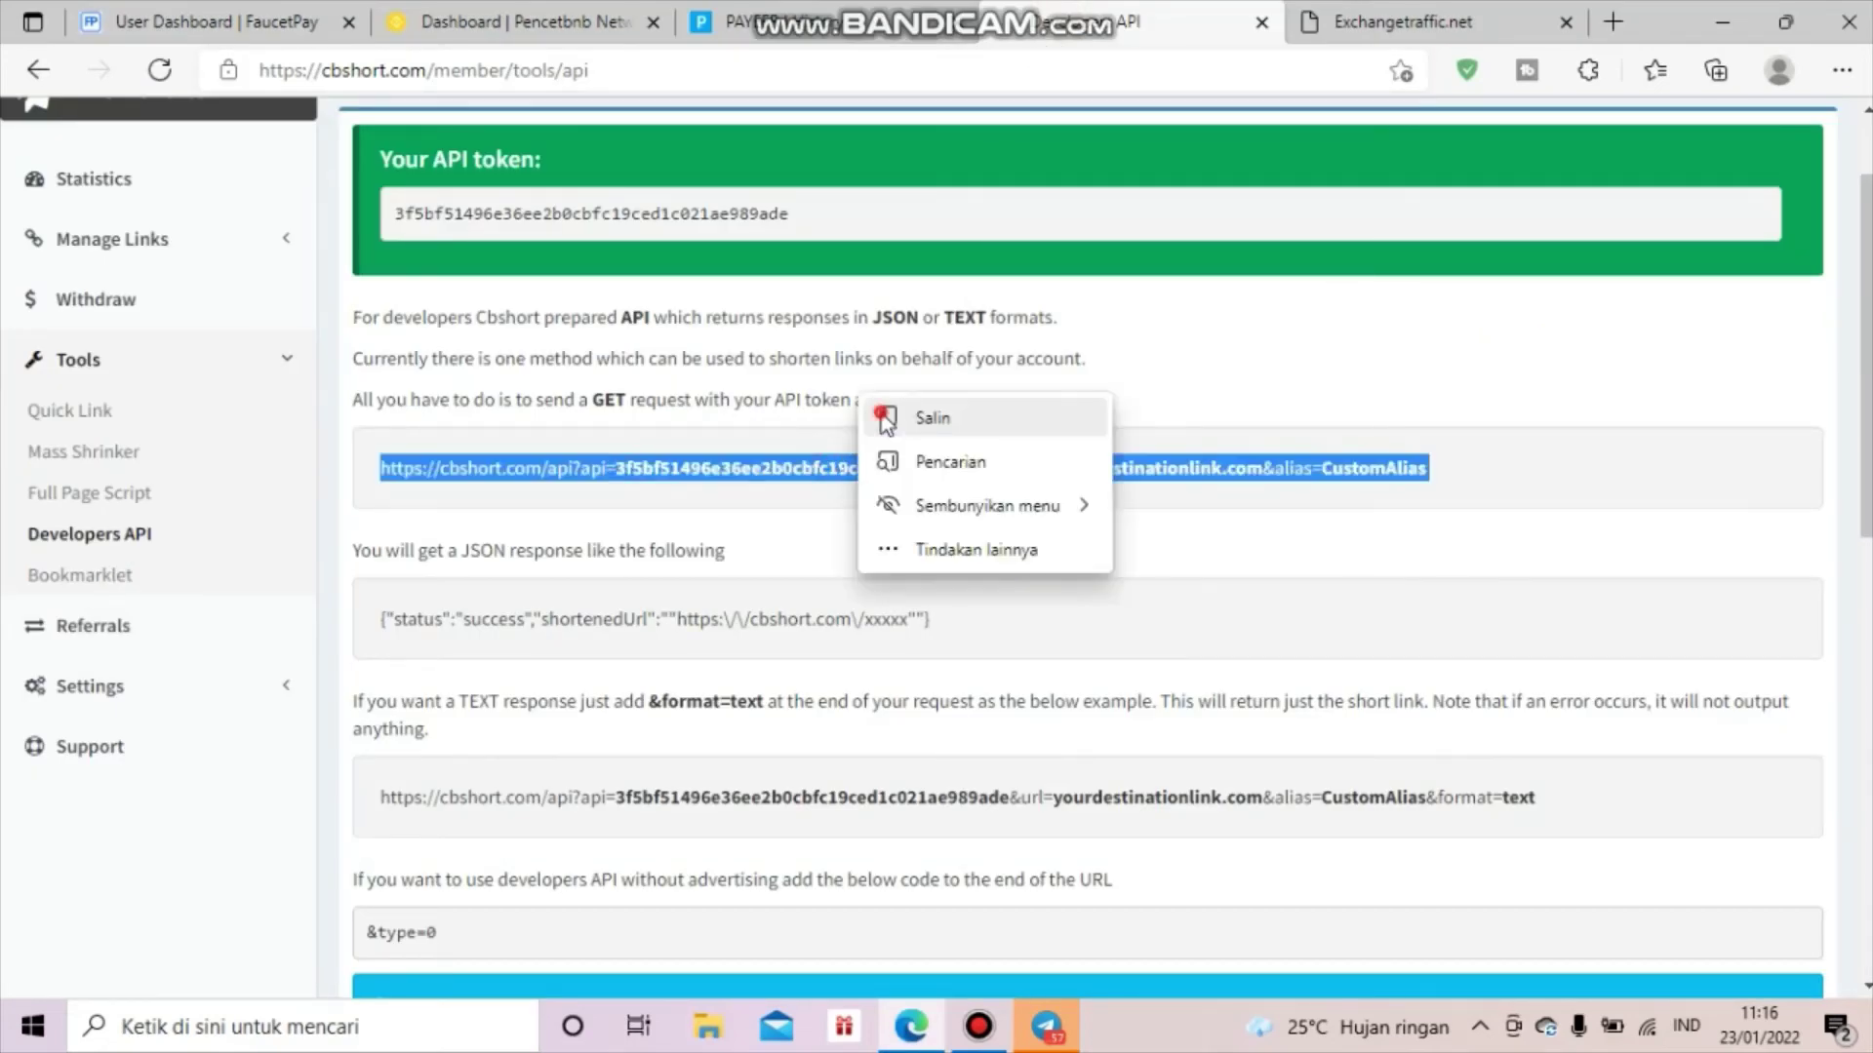
pyautogui.click(916, 418)
# Step: Return to the Create Short URL form, paste the copied Cbshort request into API URL and try to submit the form
pyautogui.click(1378, 4)
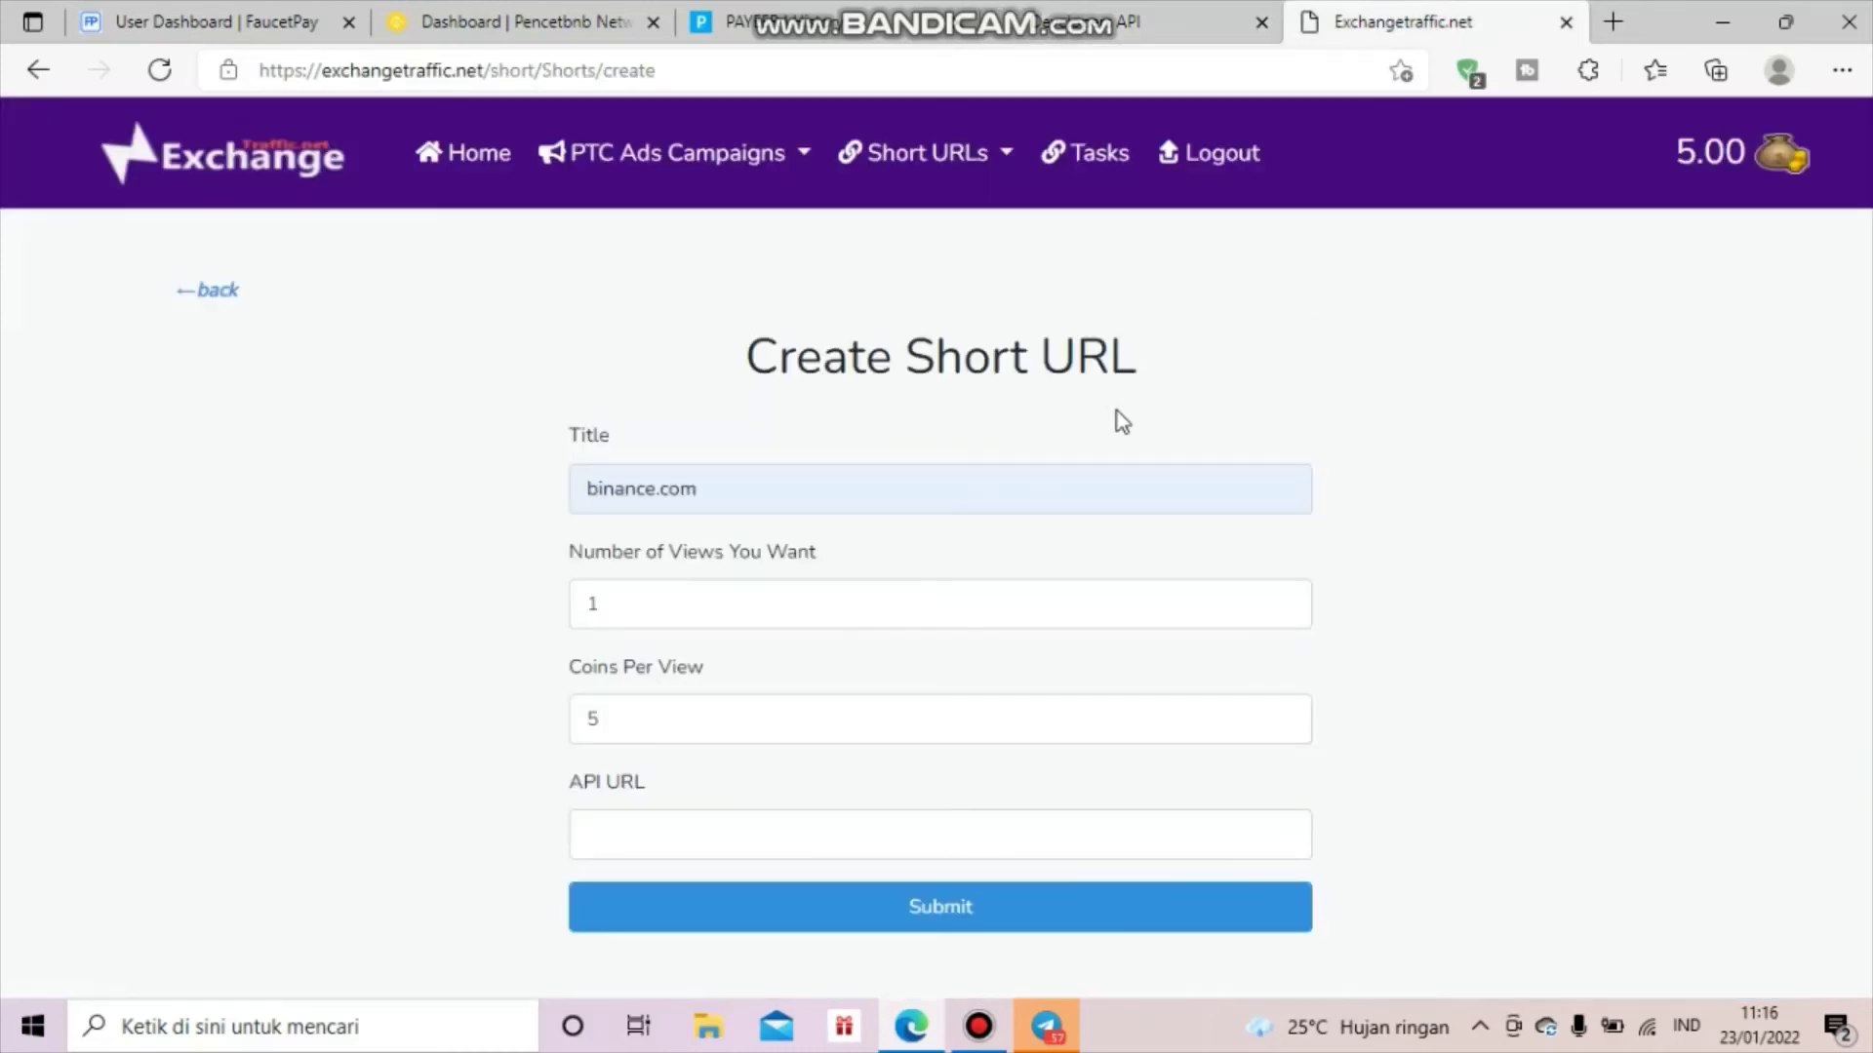
pyautogui.rightClick(757, 837)
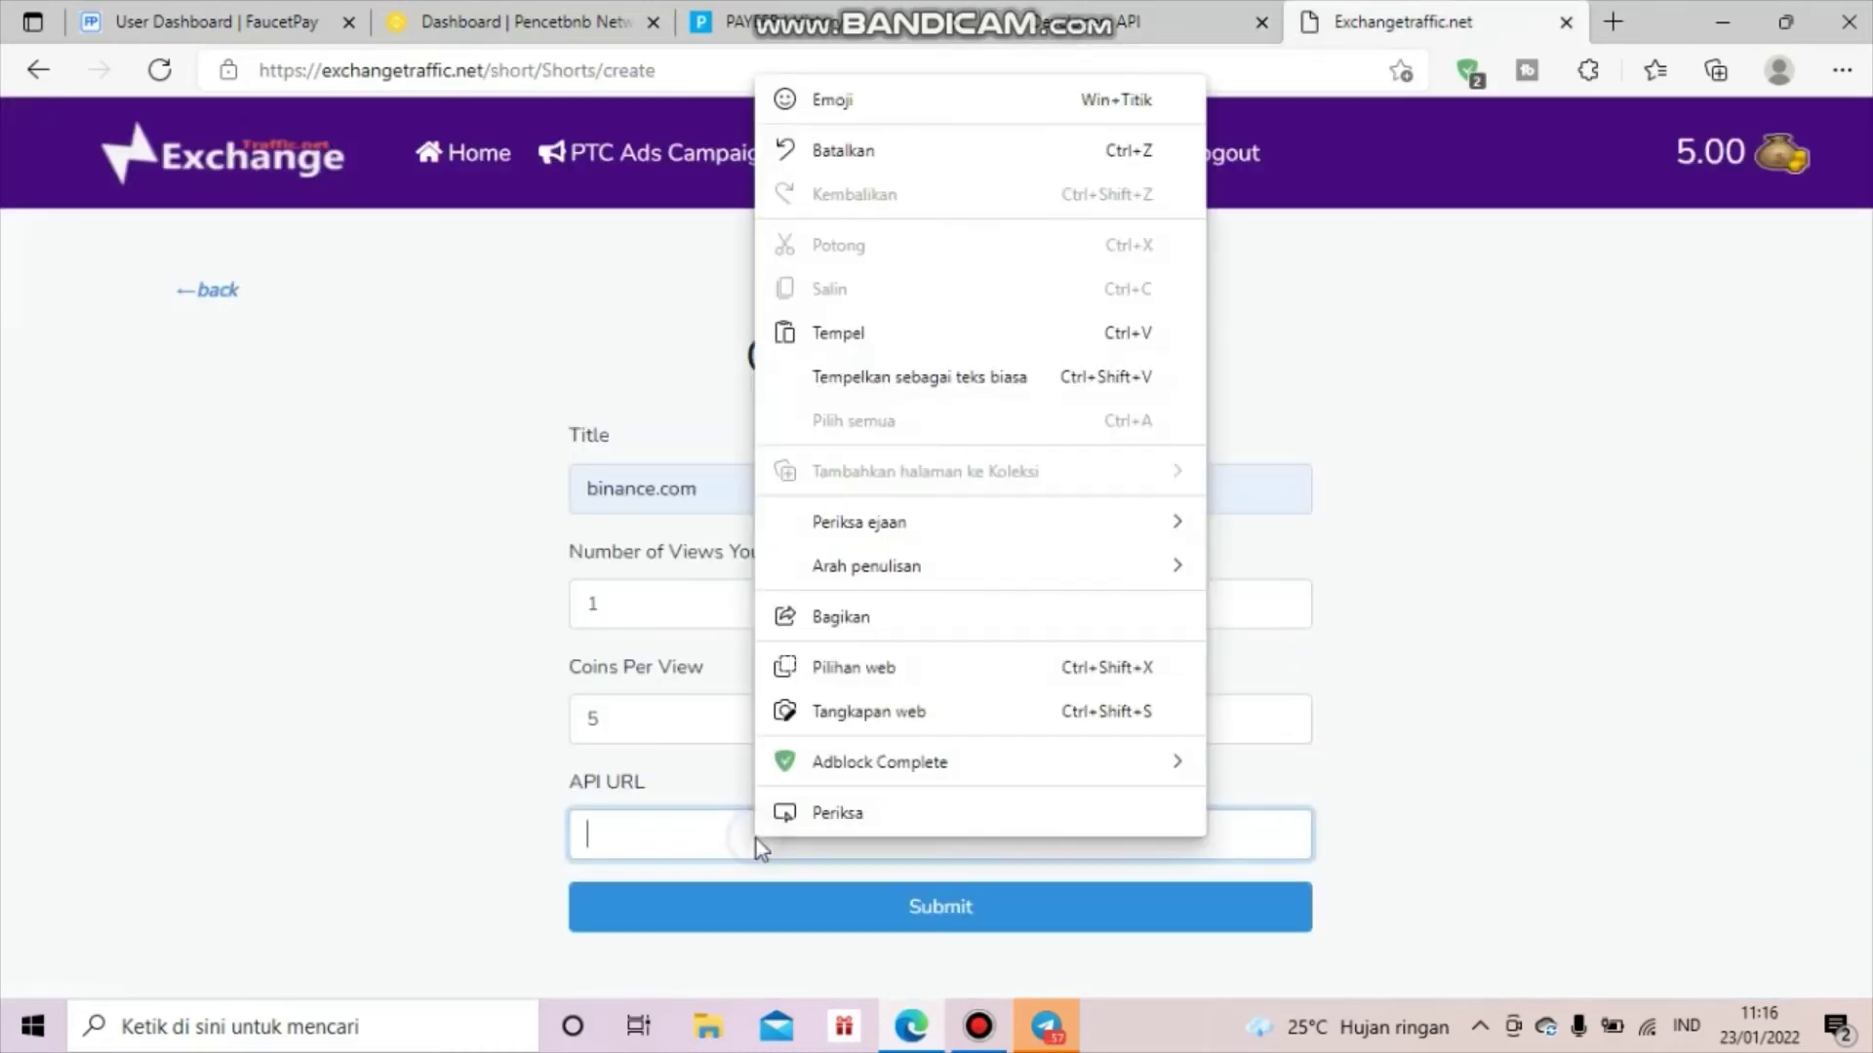
pyautogui.click(827, 330)
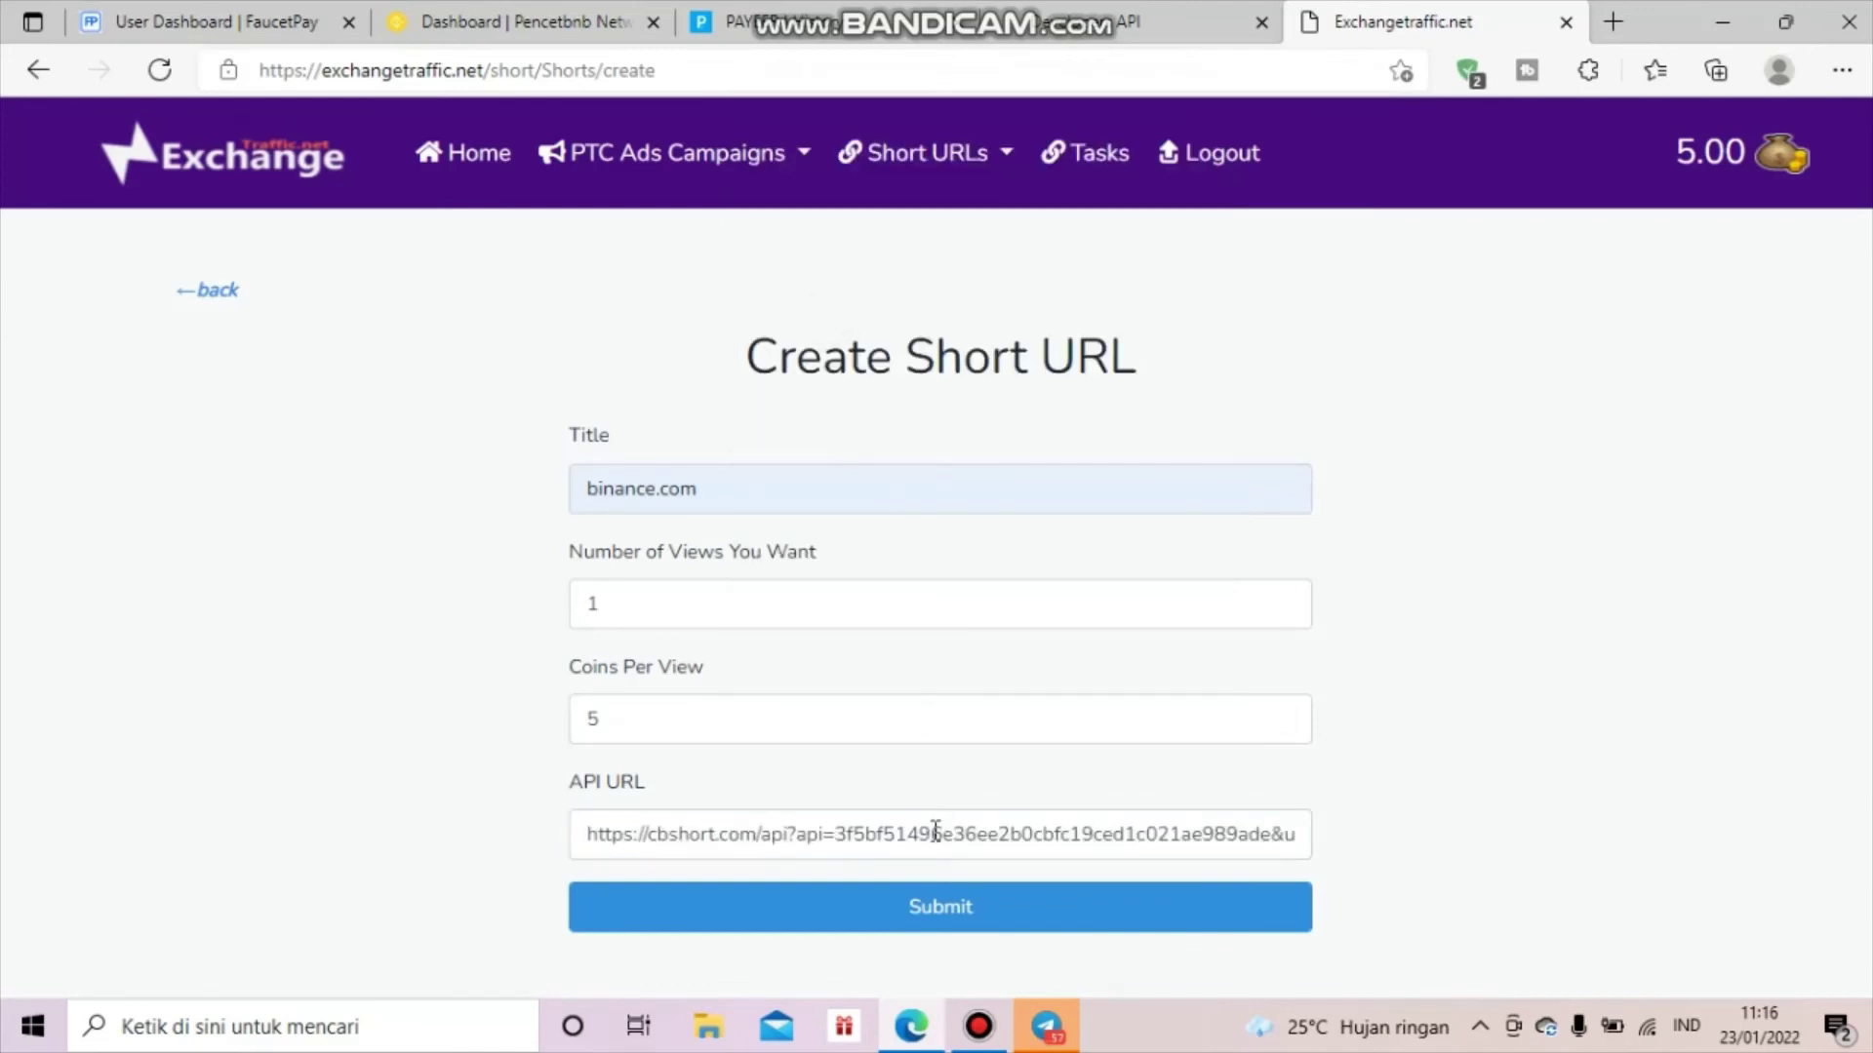
pyautogui.click(883, 908)
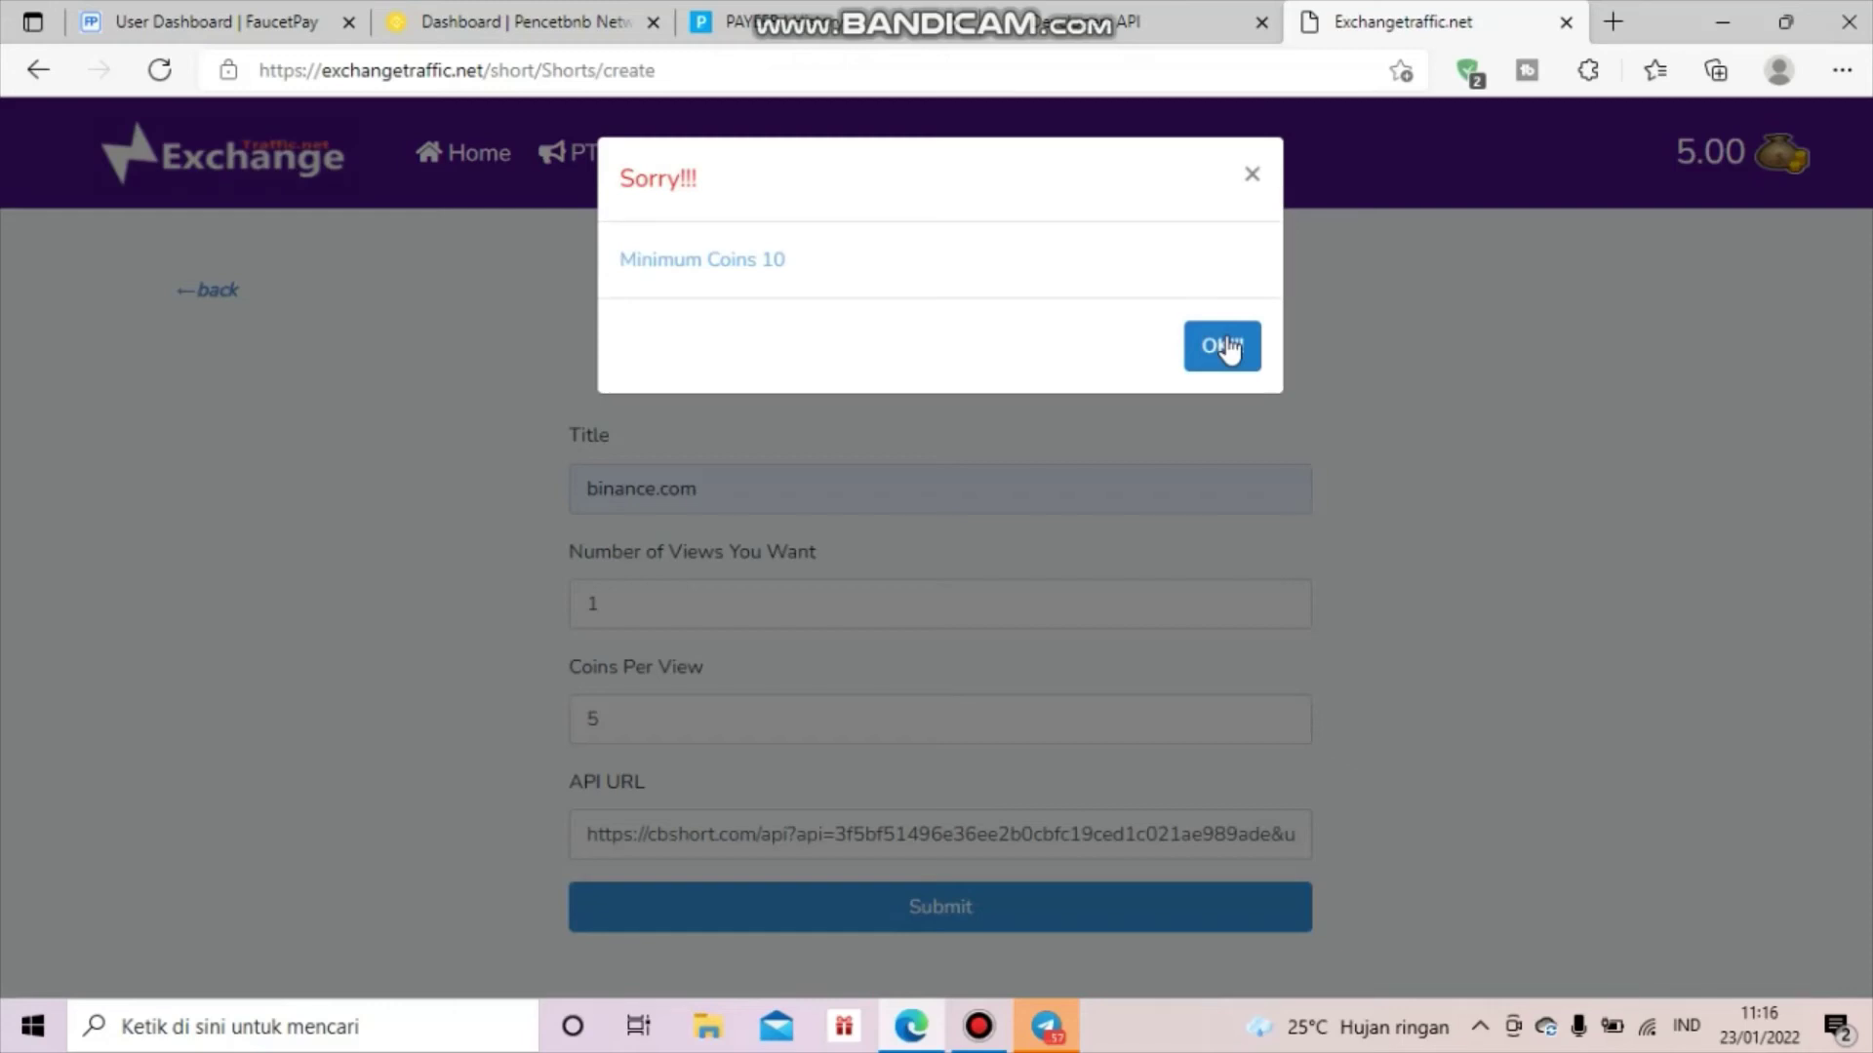
pyautogui.click(1225, 344)
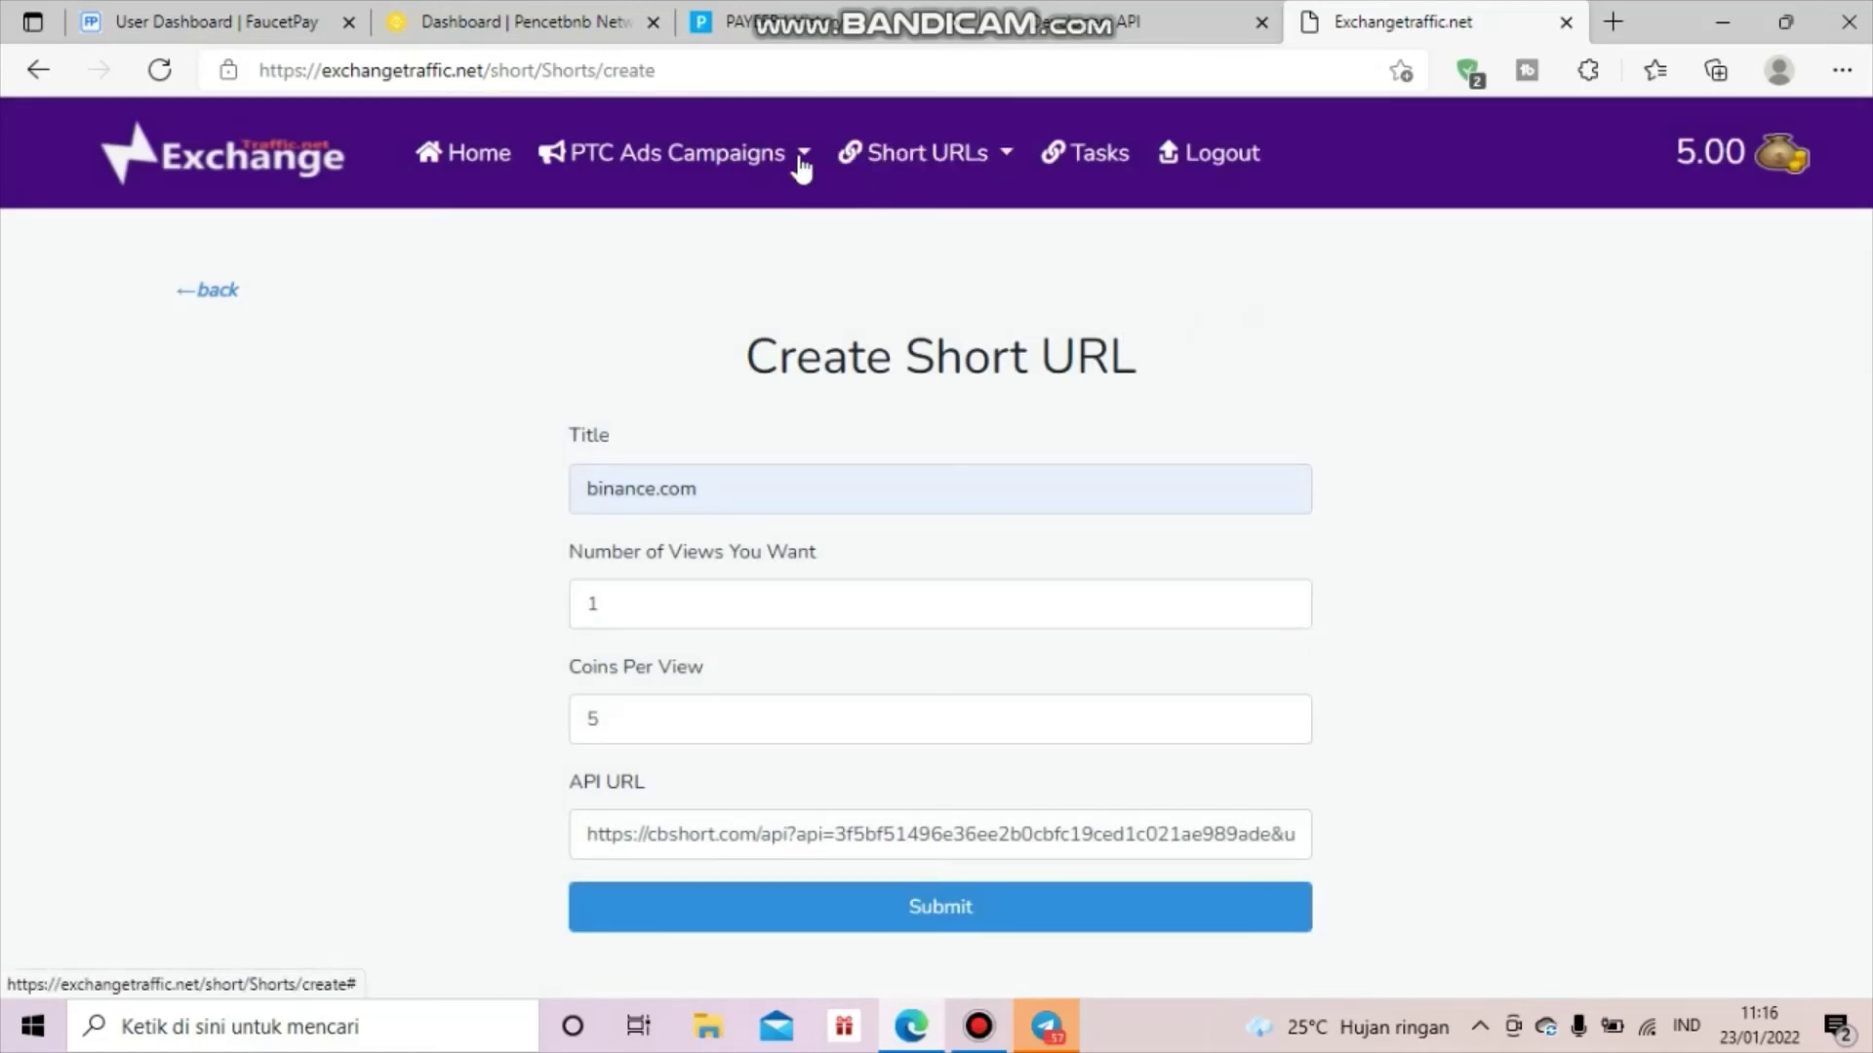
# Step: Look through the PTC campaigns offered on Exchangetraffic.net and open the Tasks page
pyautogui.click(498, 164)
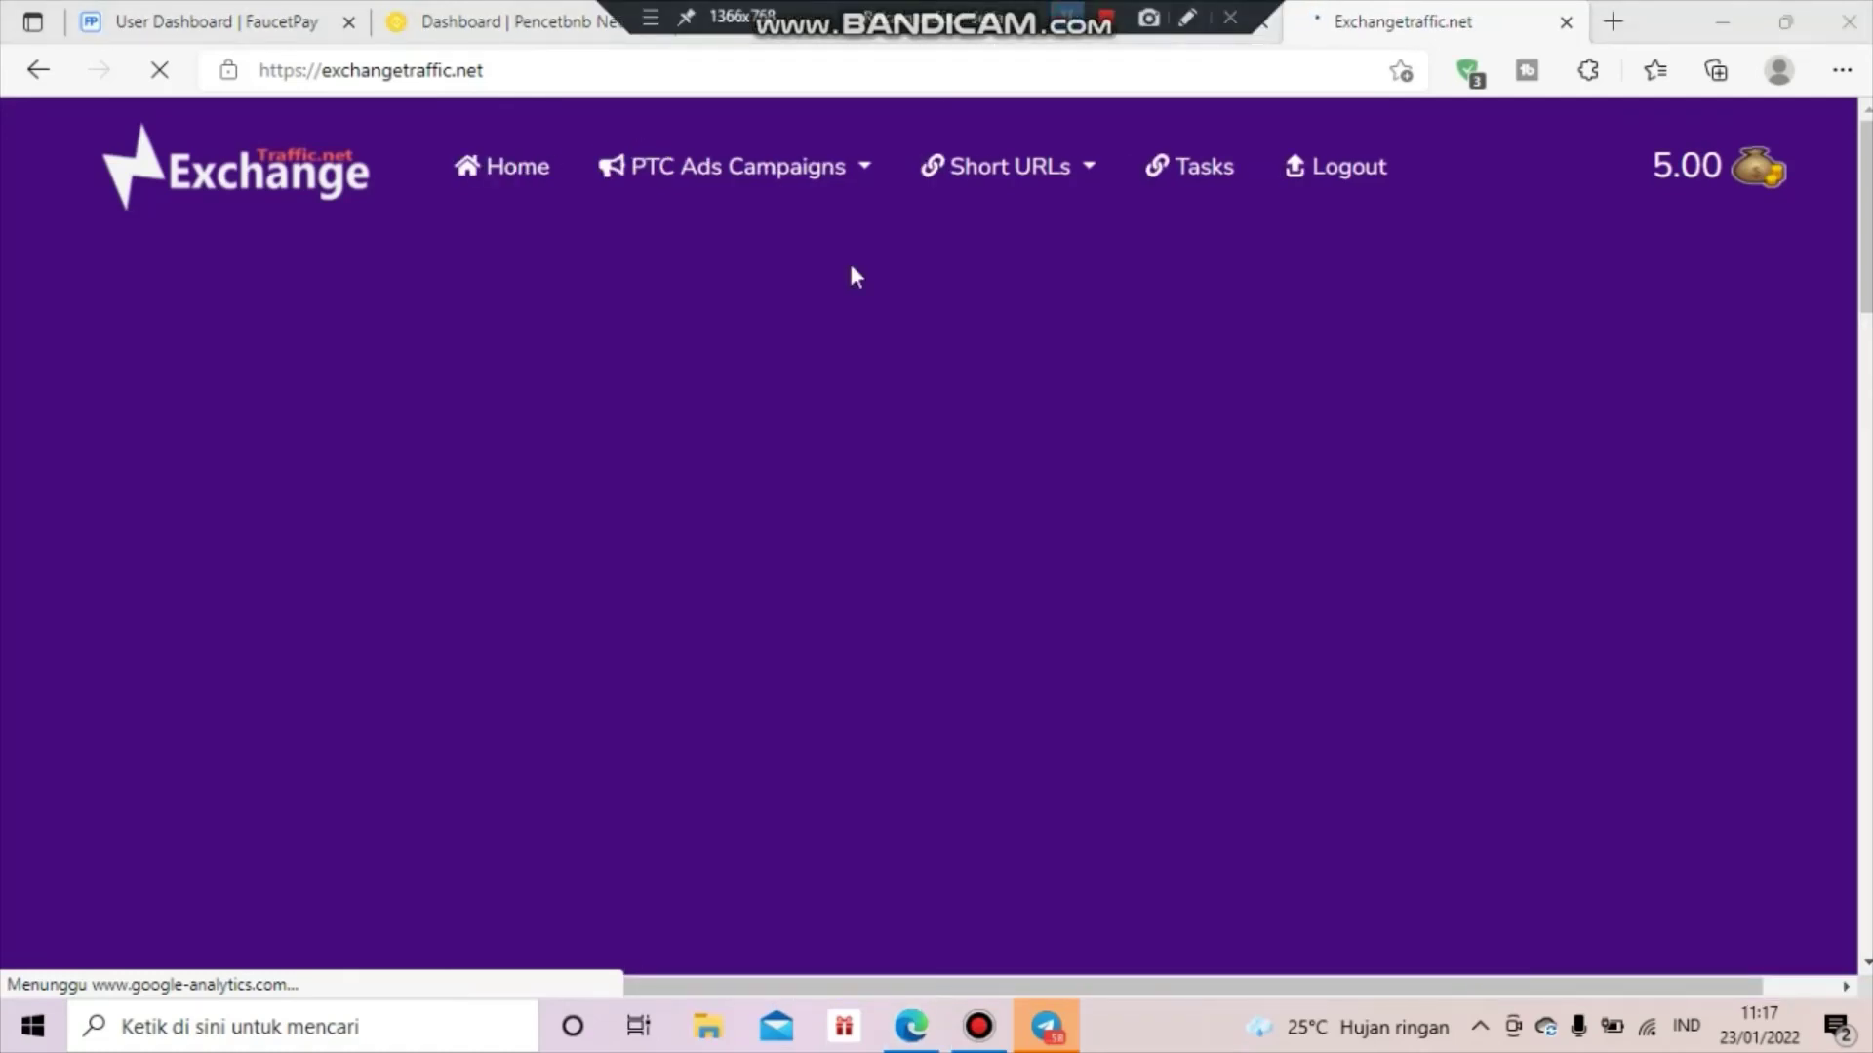
pyautogui.click(495, 742)
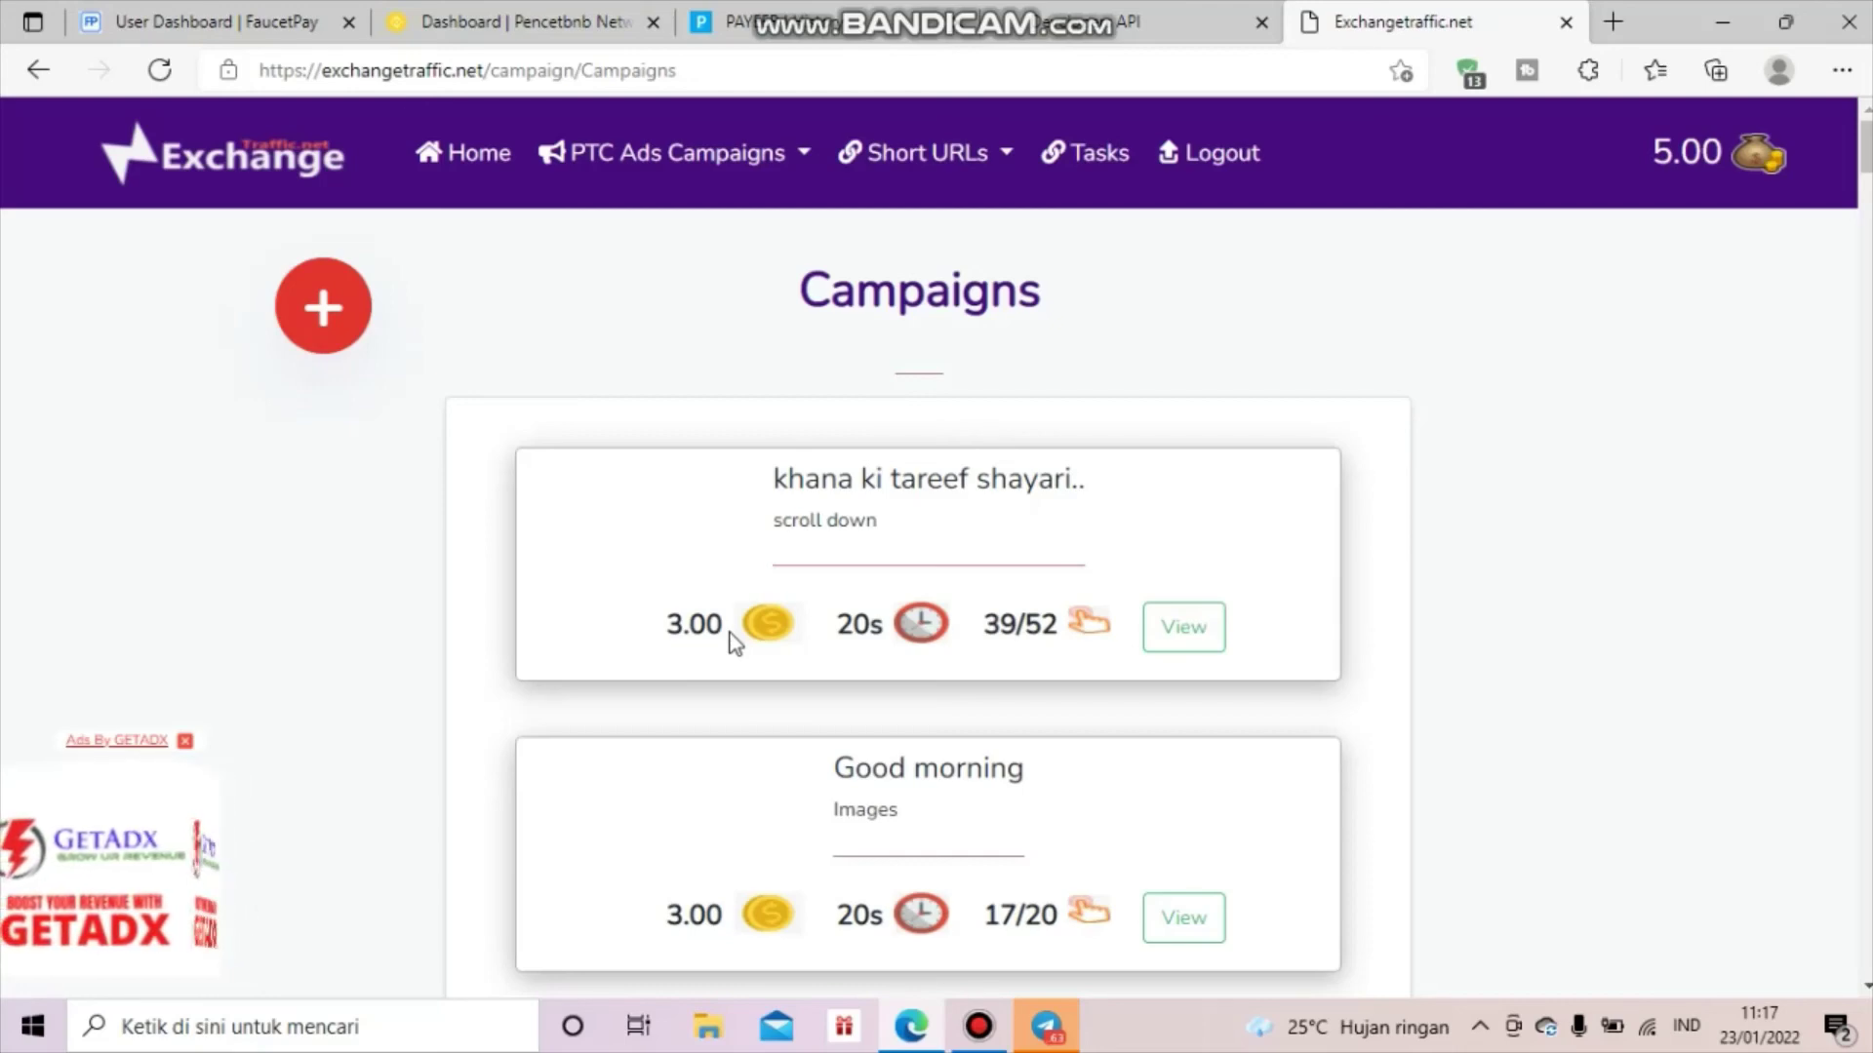
pyautogui.scroll(-6, 735, 644)
pyautogui.scroll(-6, 734, 644)
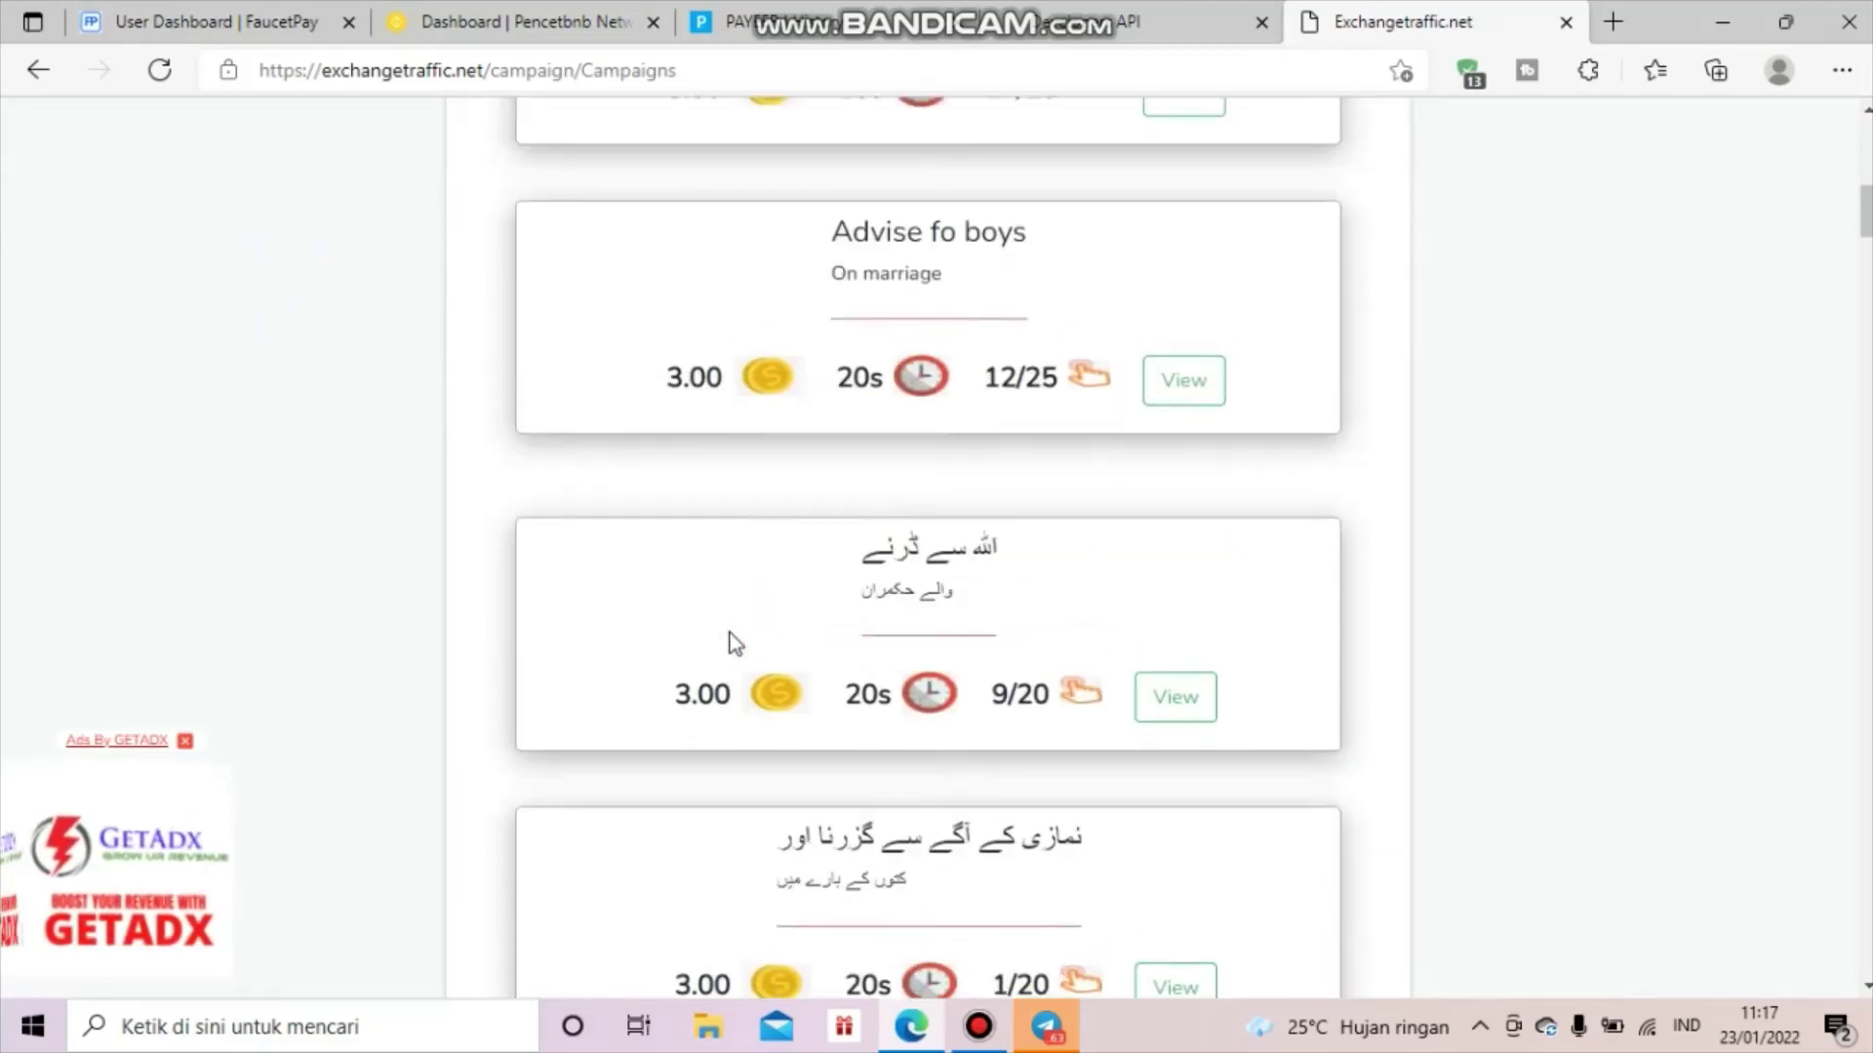
pyautogui.scroll(12, 734, 643)
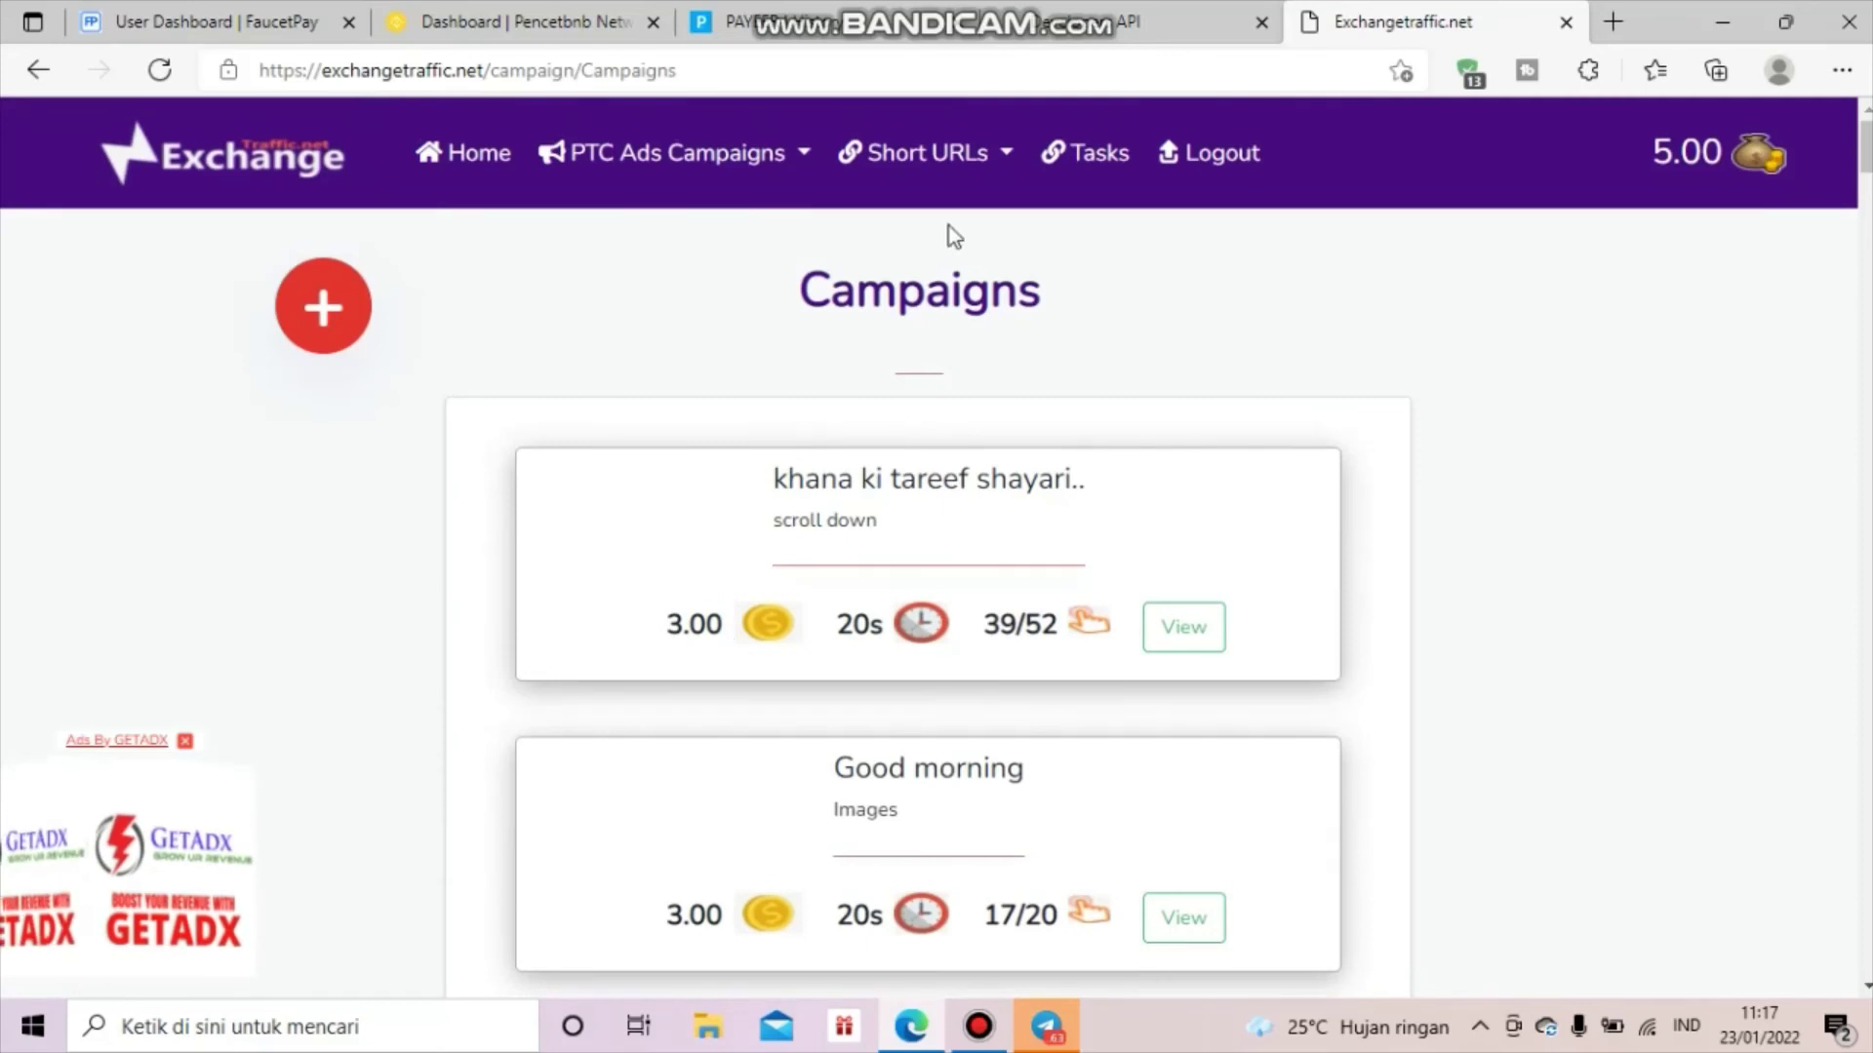
pyautogui.click(1117, 162)
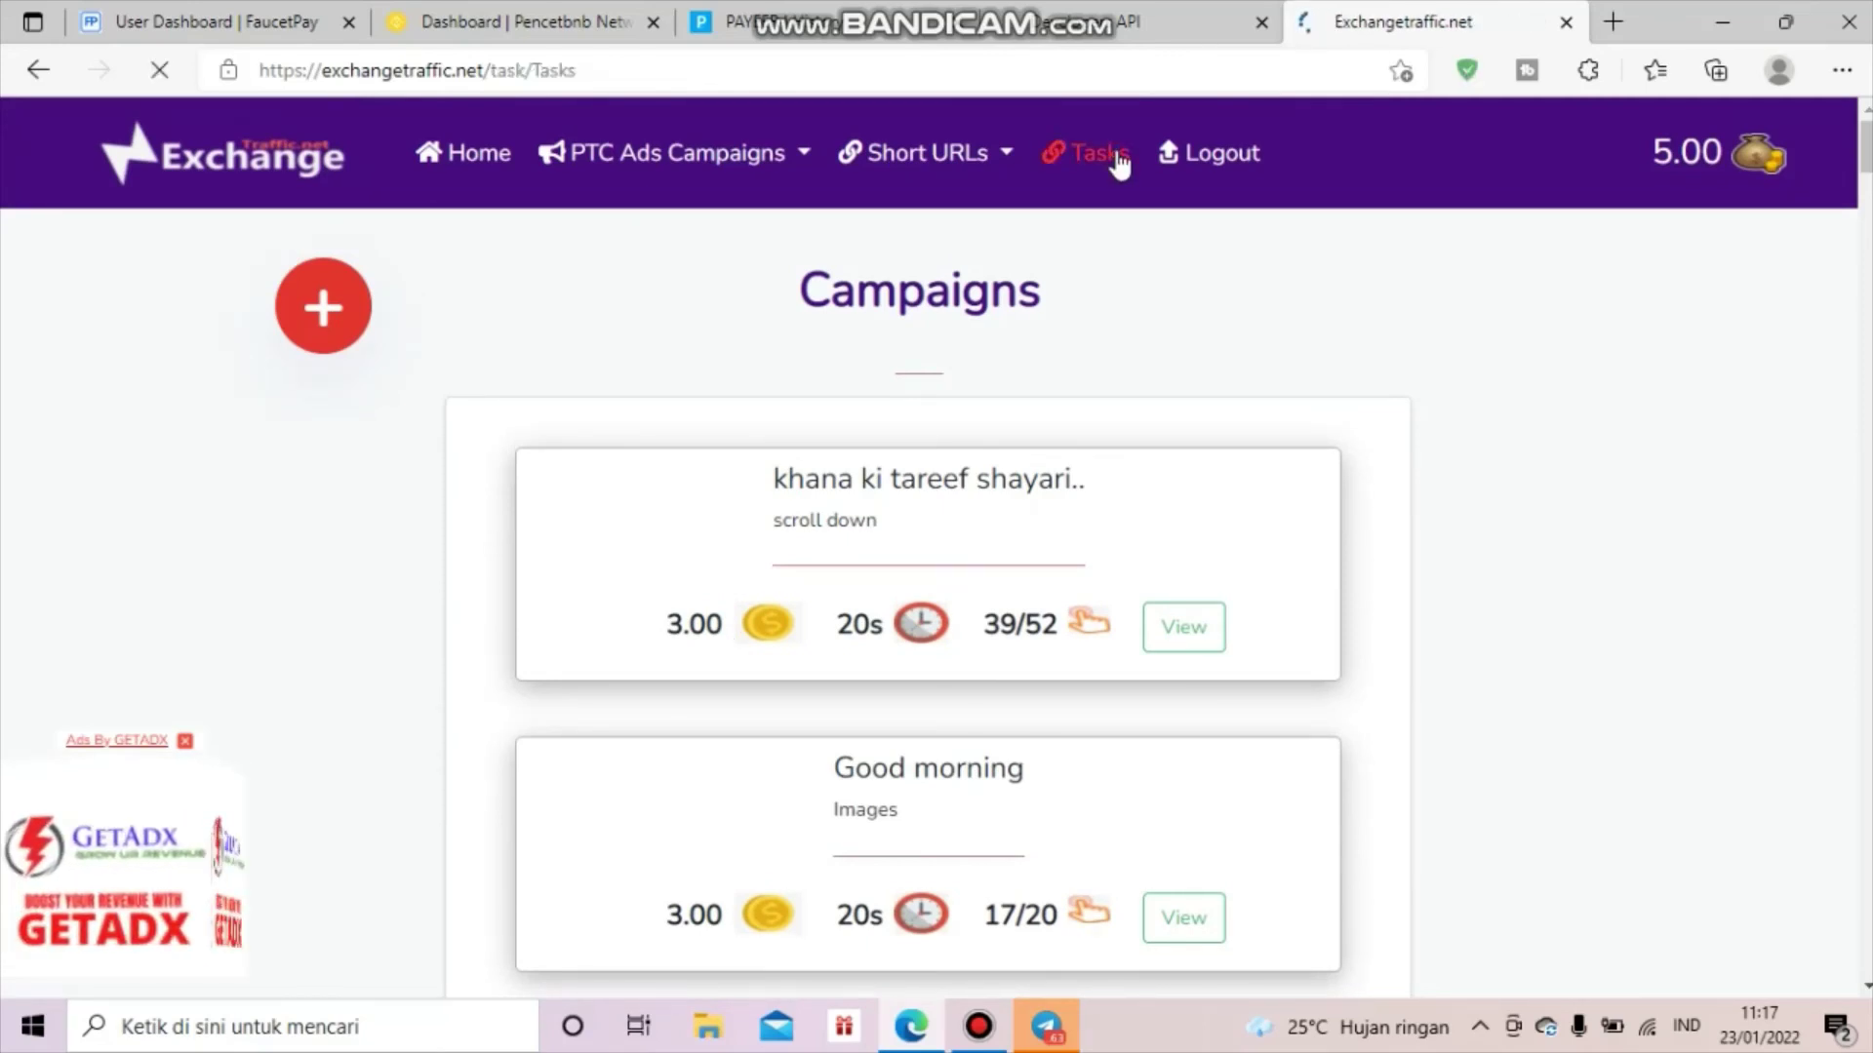
# Step: Go back to Cbshort's Developers API page and review the API token and the example GET request URL
pyautogui.moveTo(1076, 34)
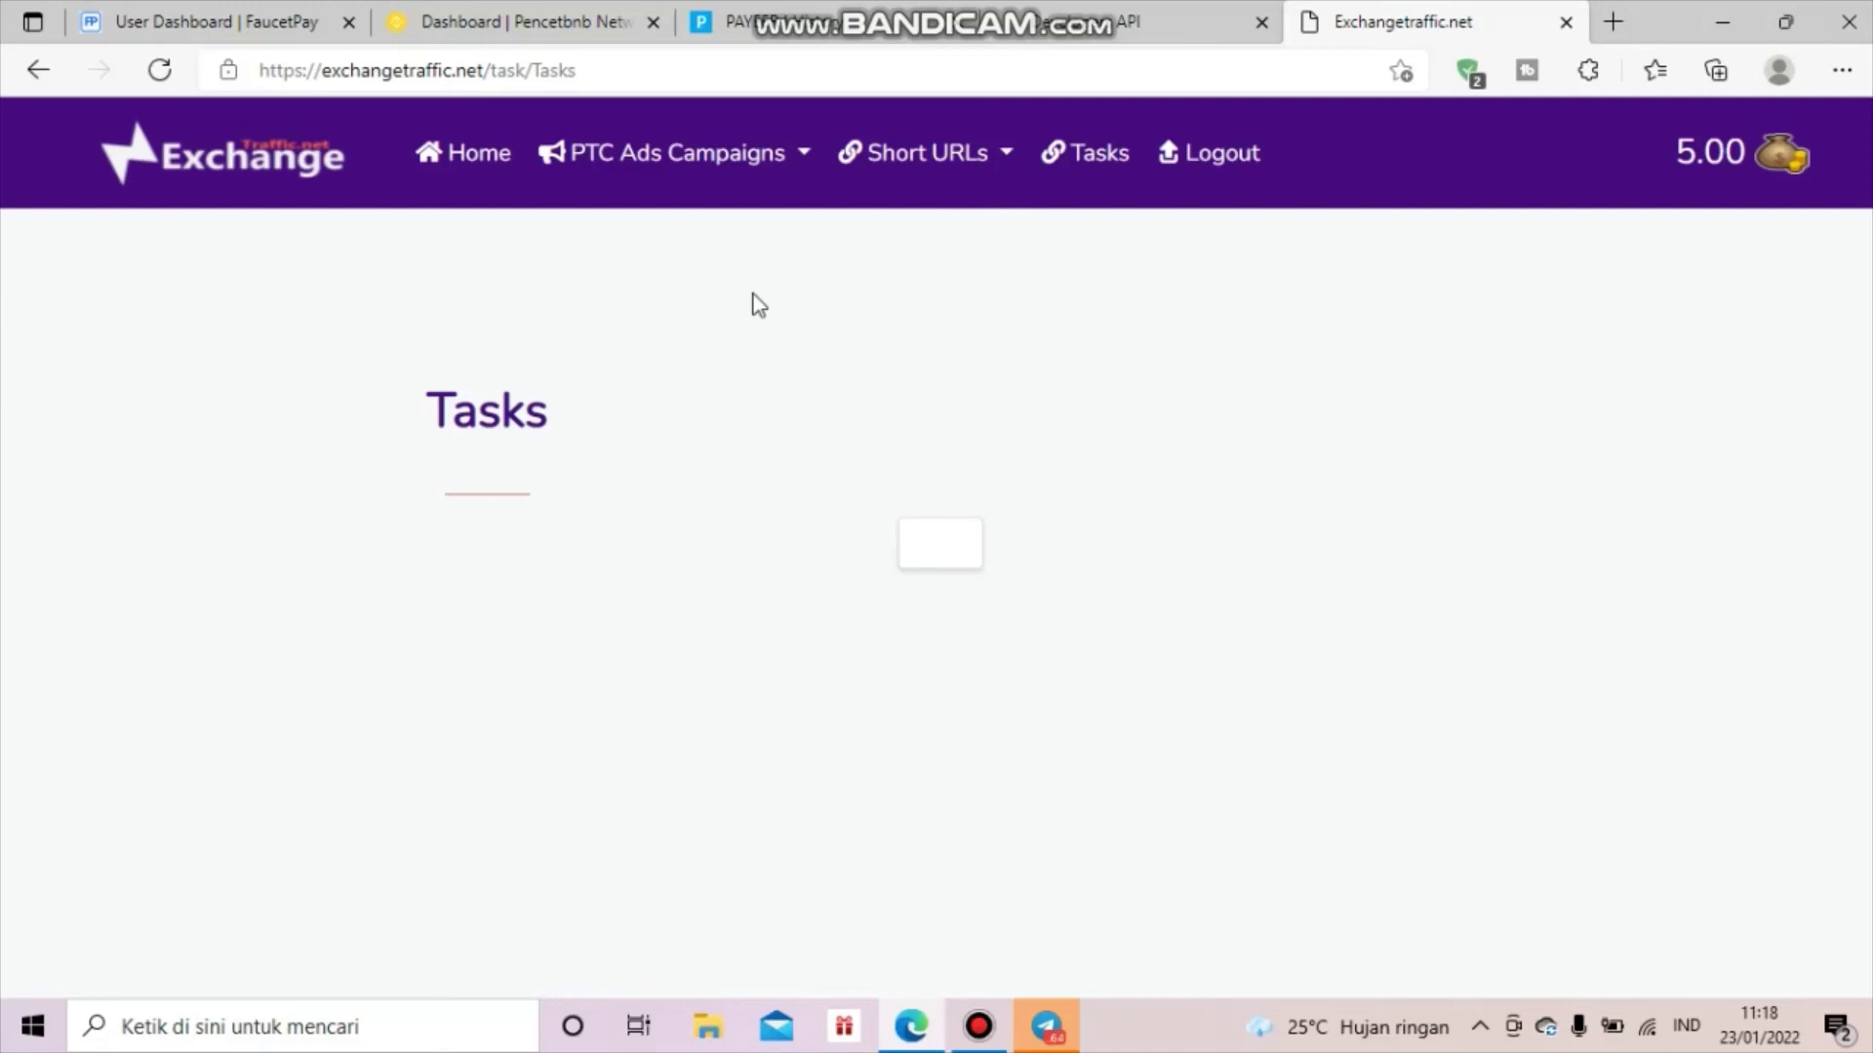
pyautogui.click(1087, 20)
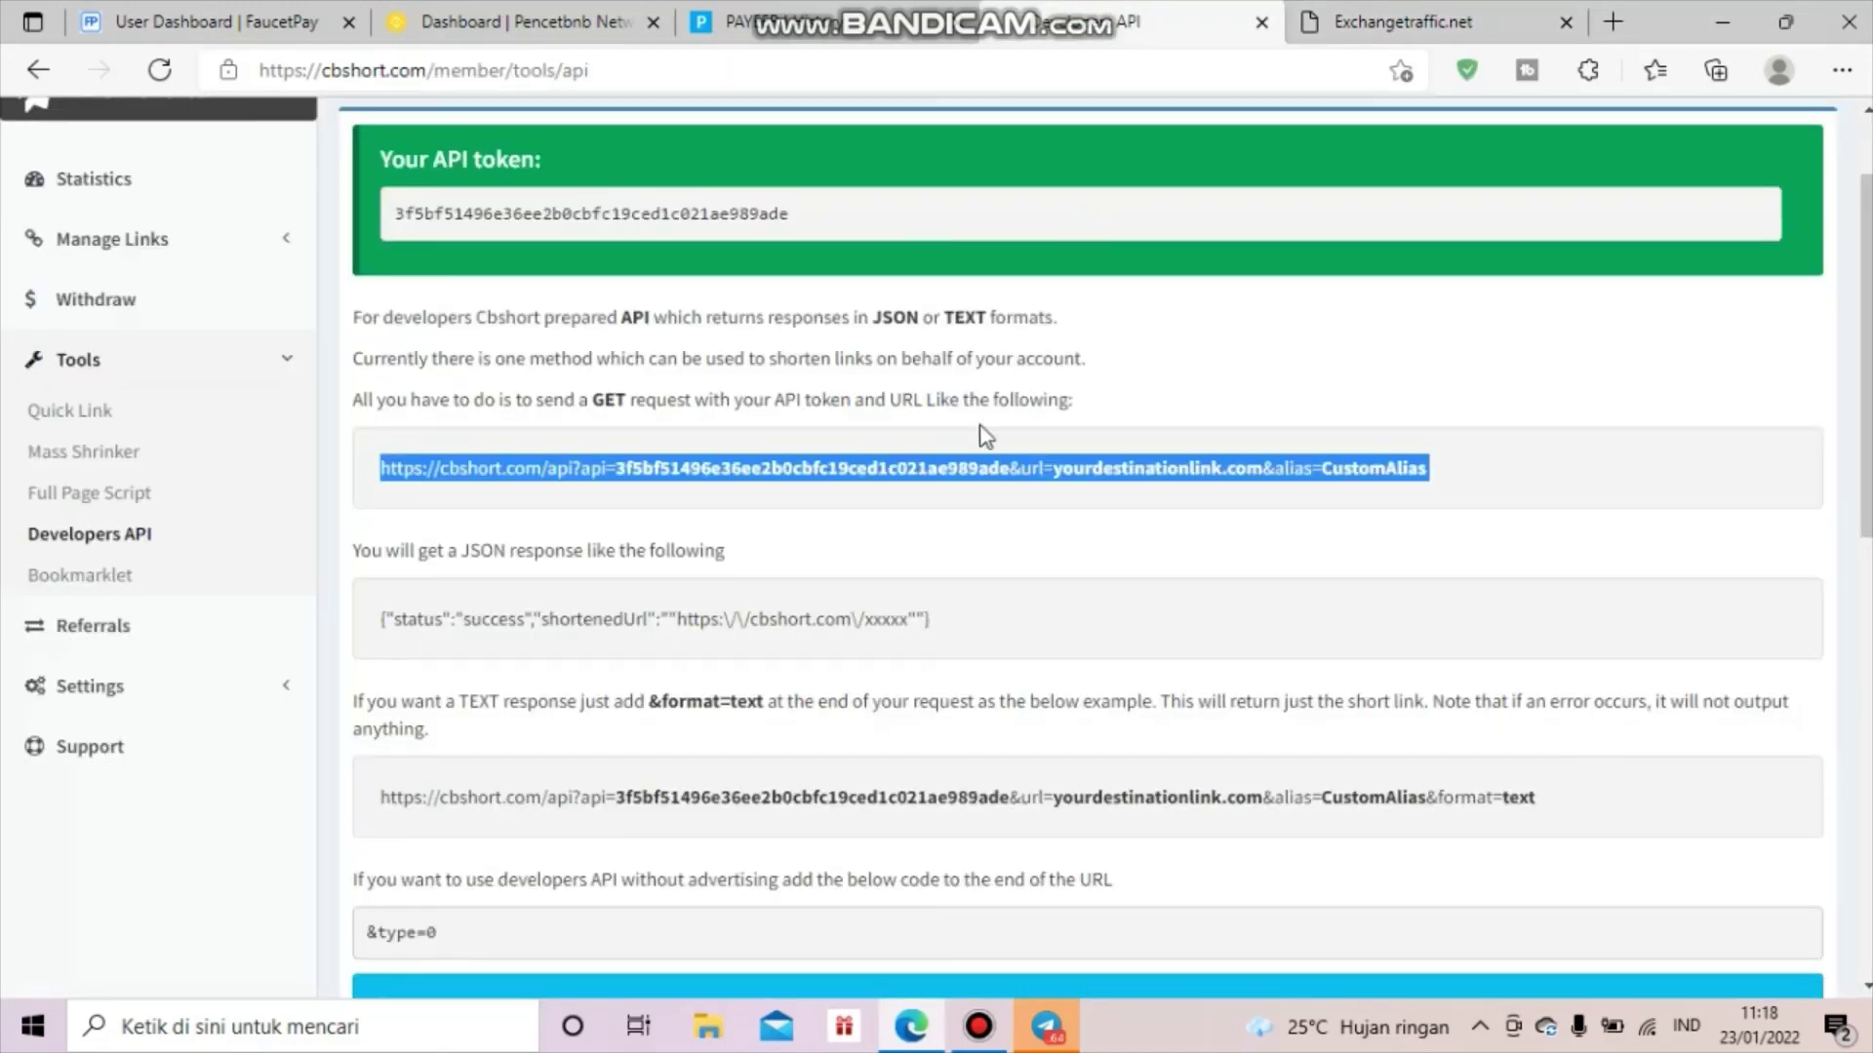
pyautogui.tripleClick(907, 476)
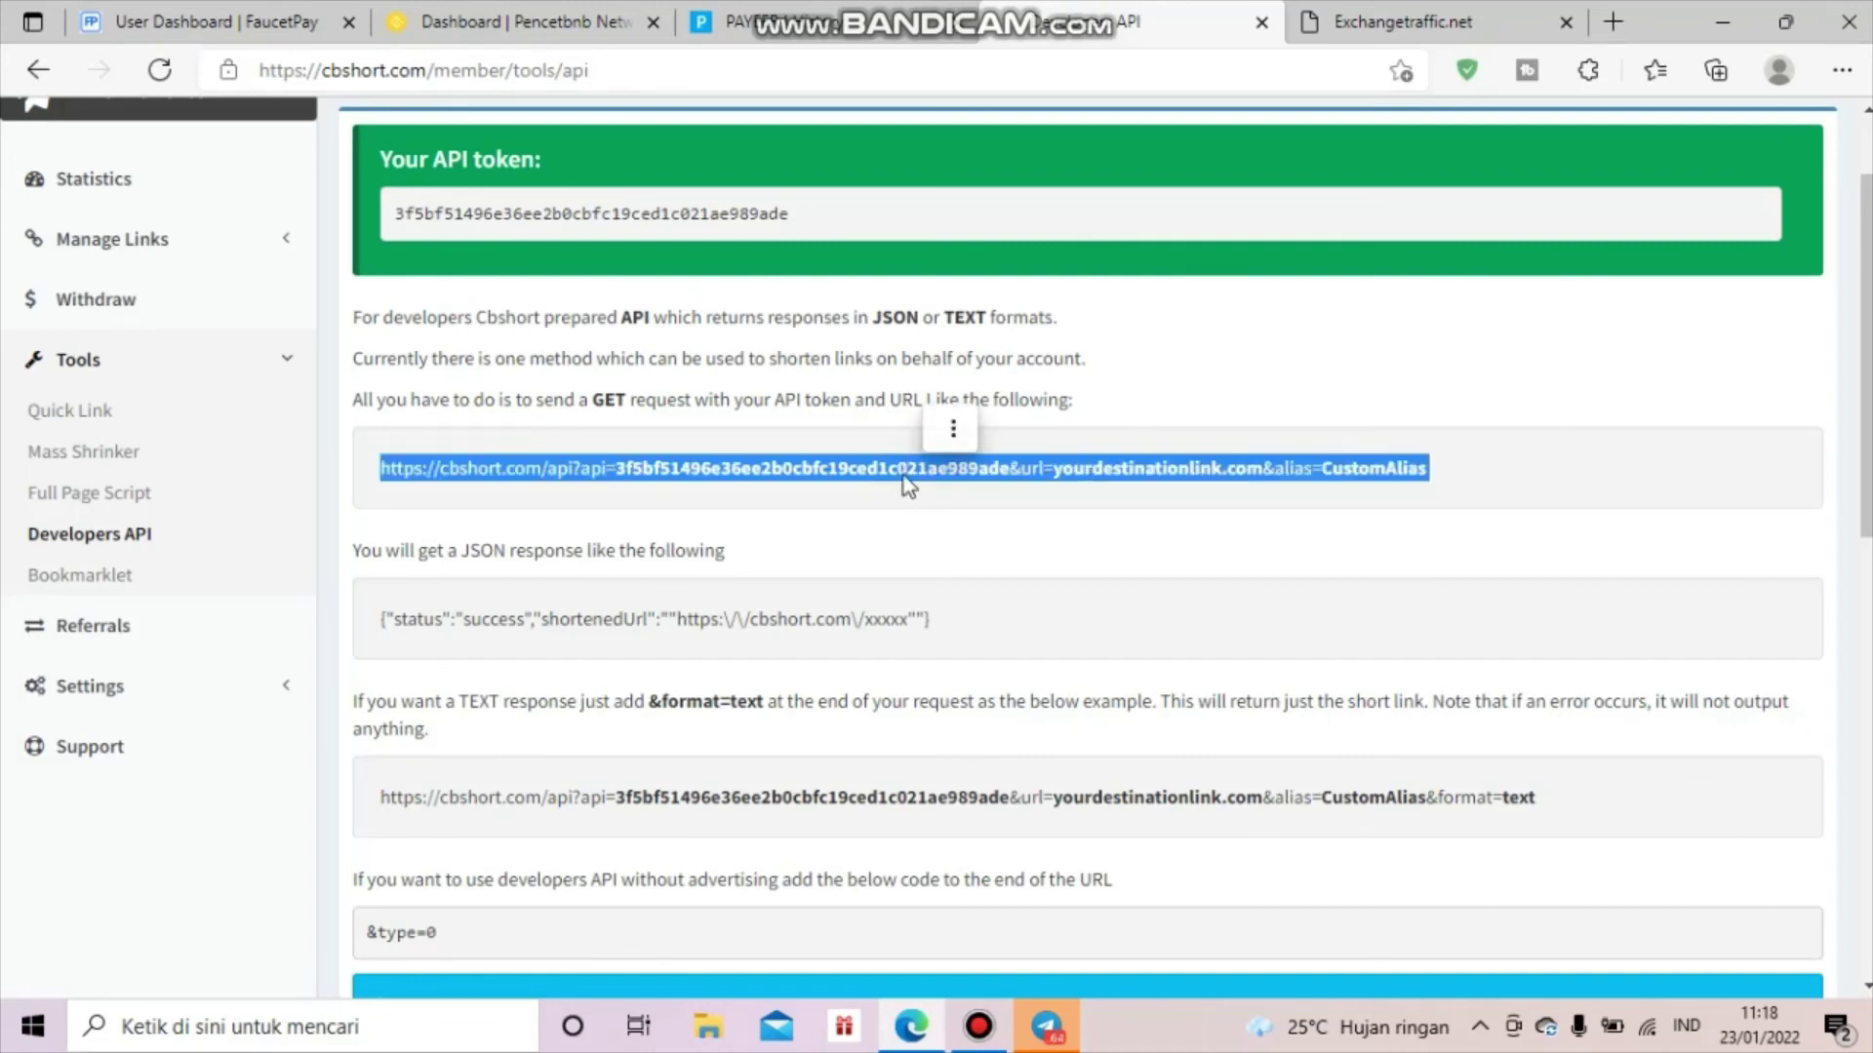
pyautogui.scroll(2, 663, 444)
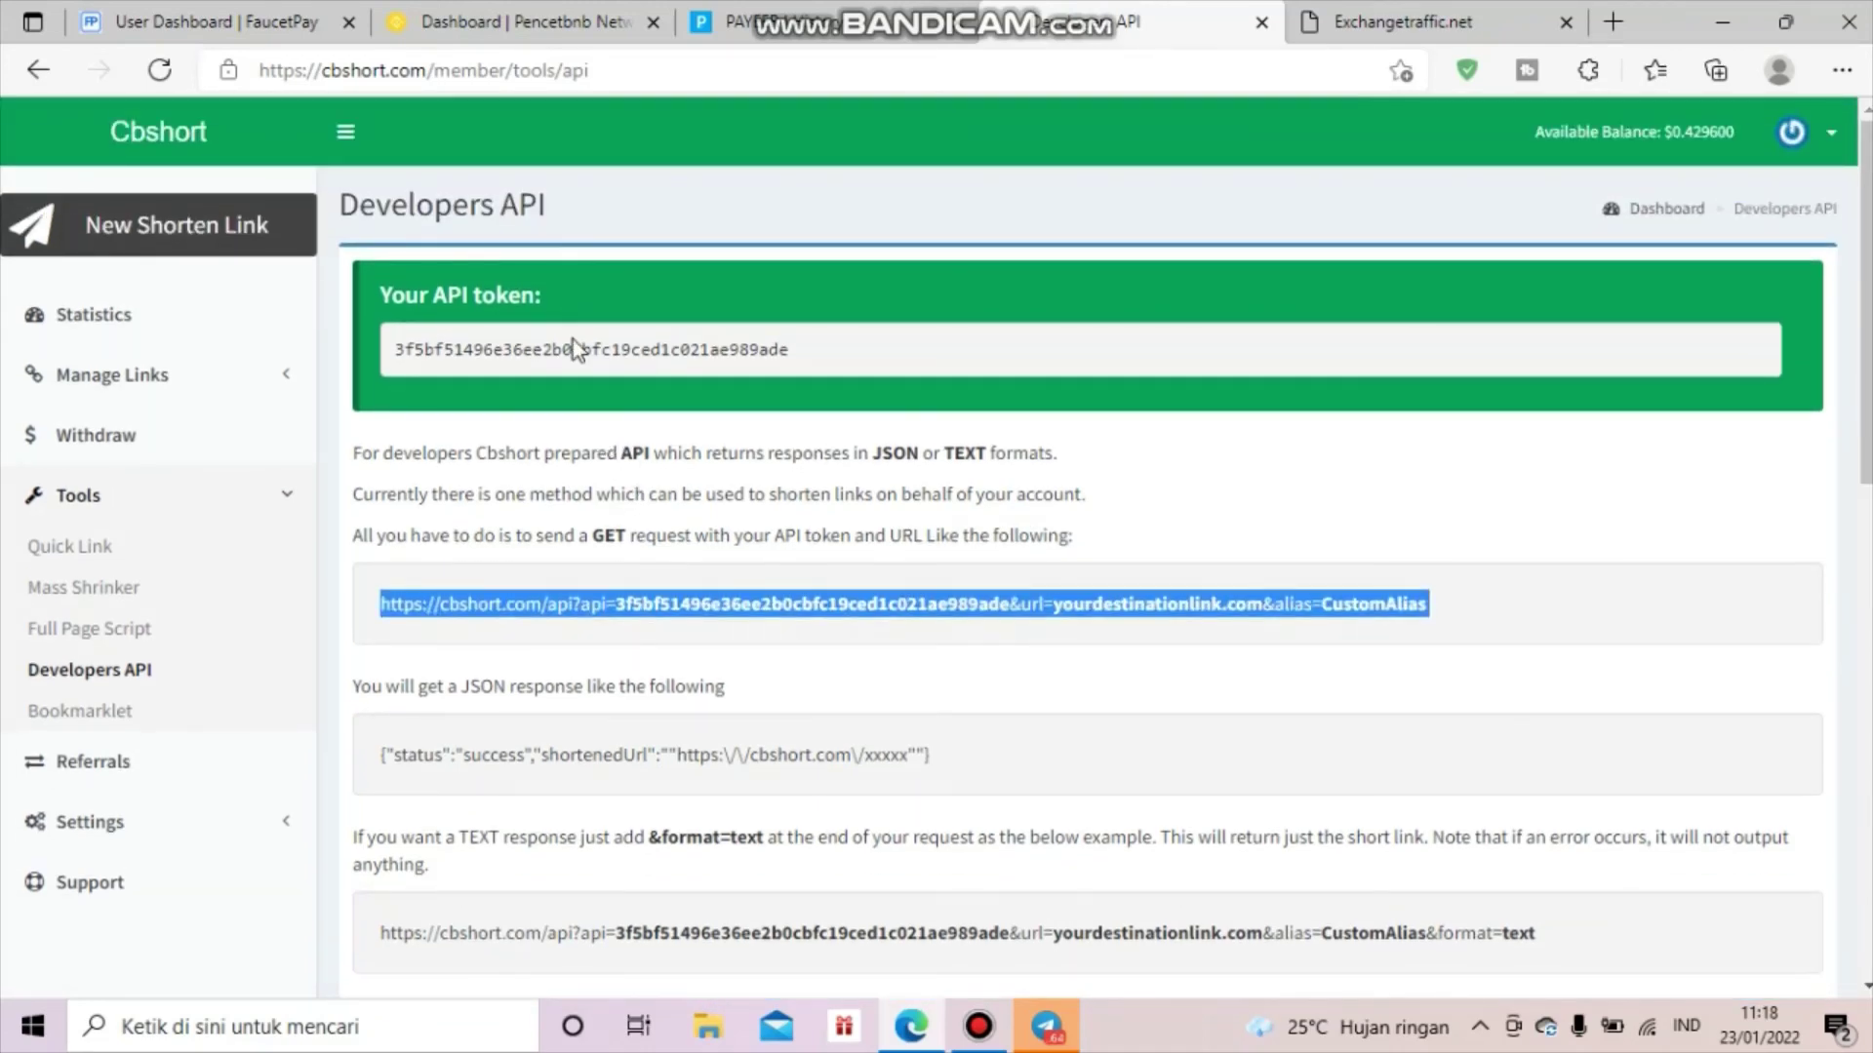
pyautogui.tripleClick(571, 348)
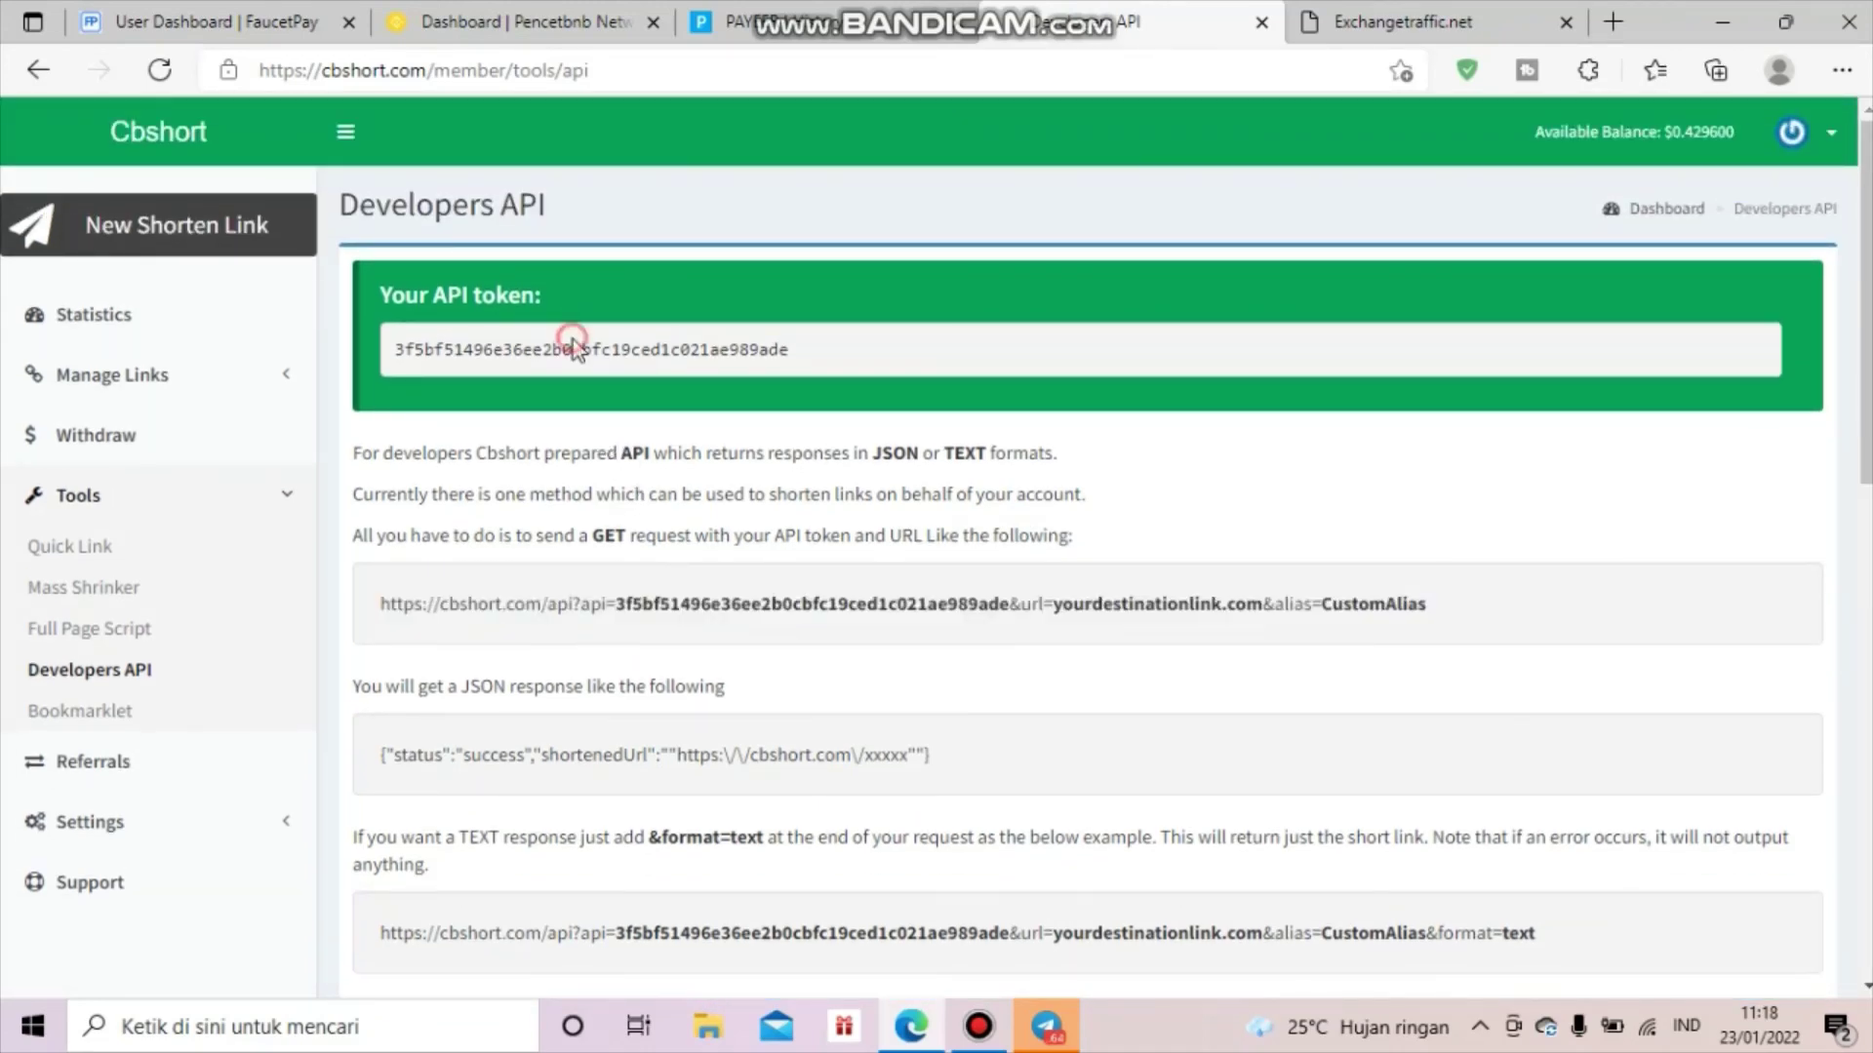
pyautogui.tripleClick(606, 601)
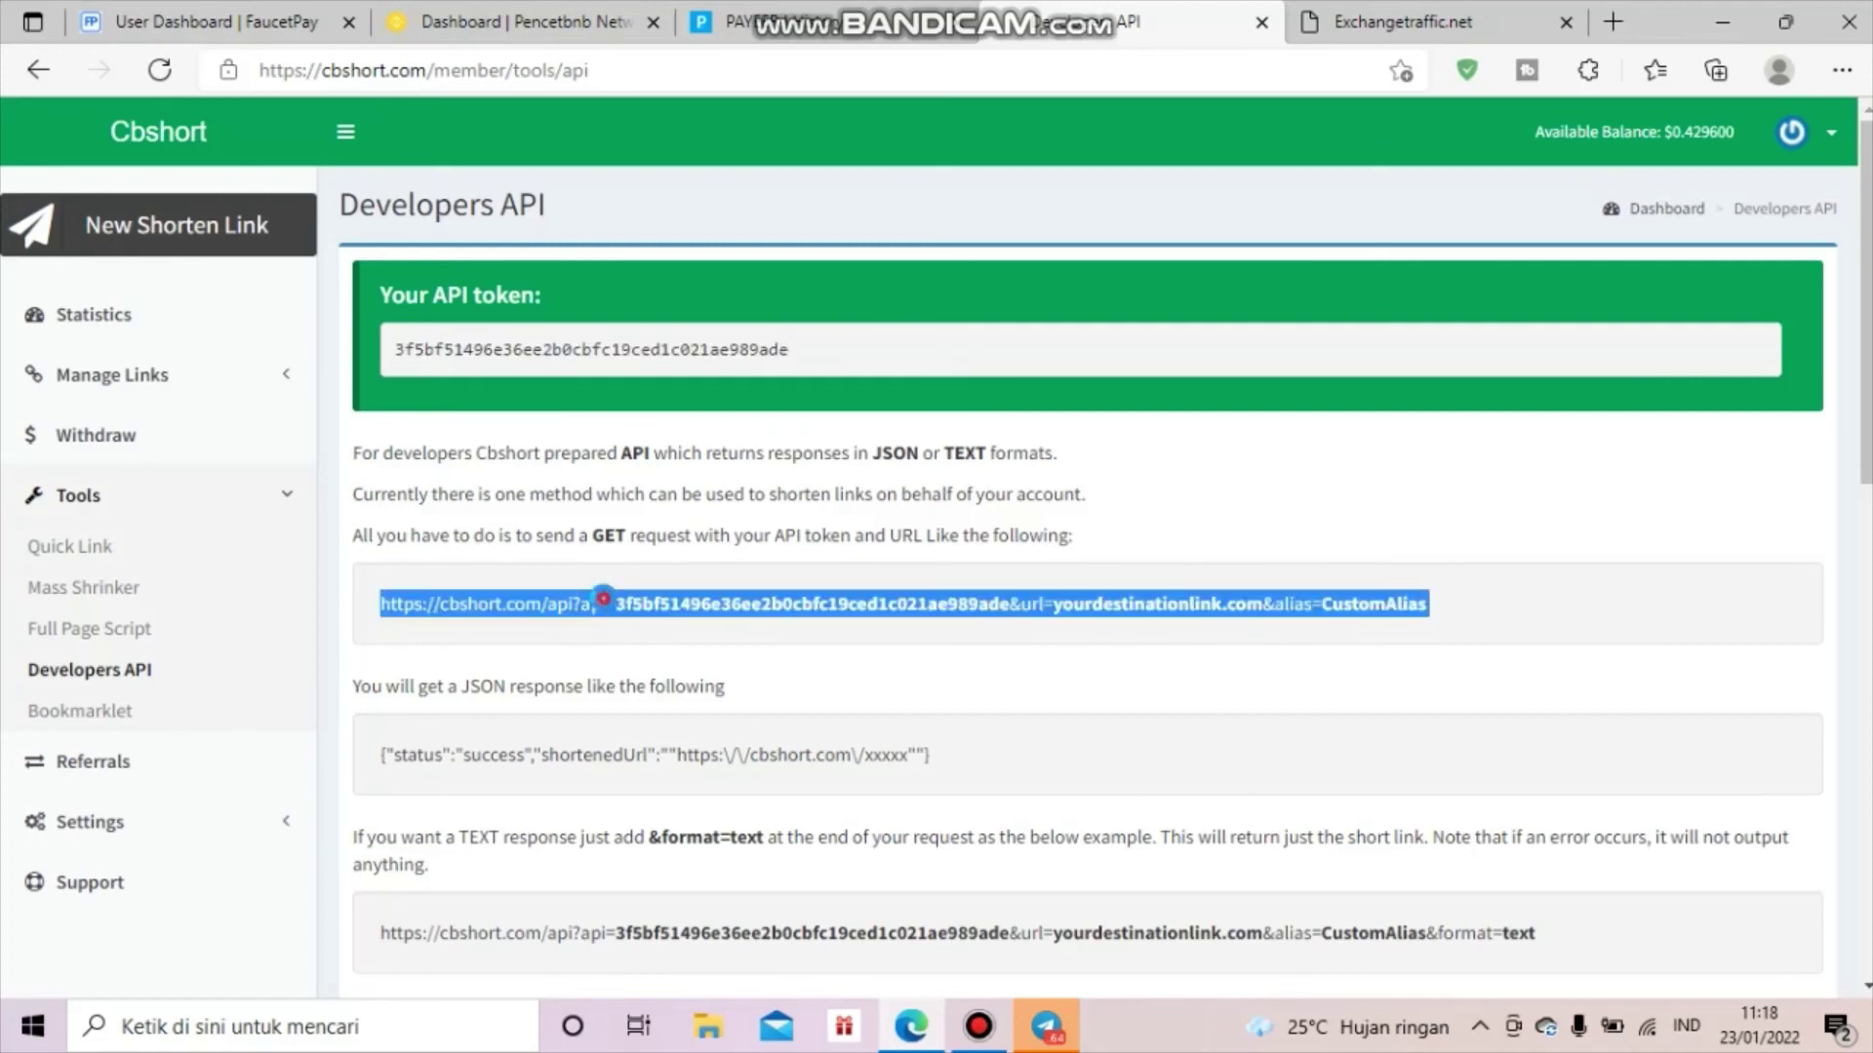
pyautogui.click(1560, 600)
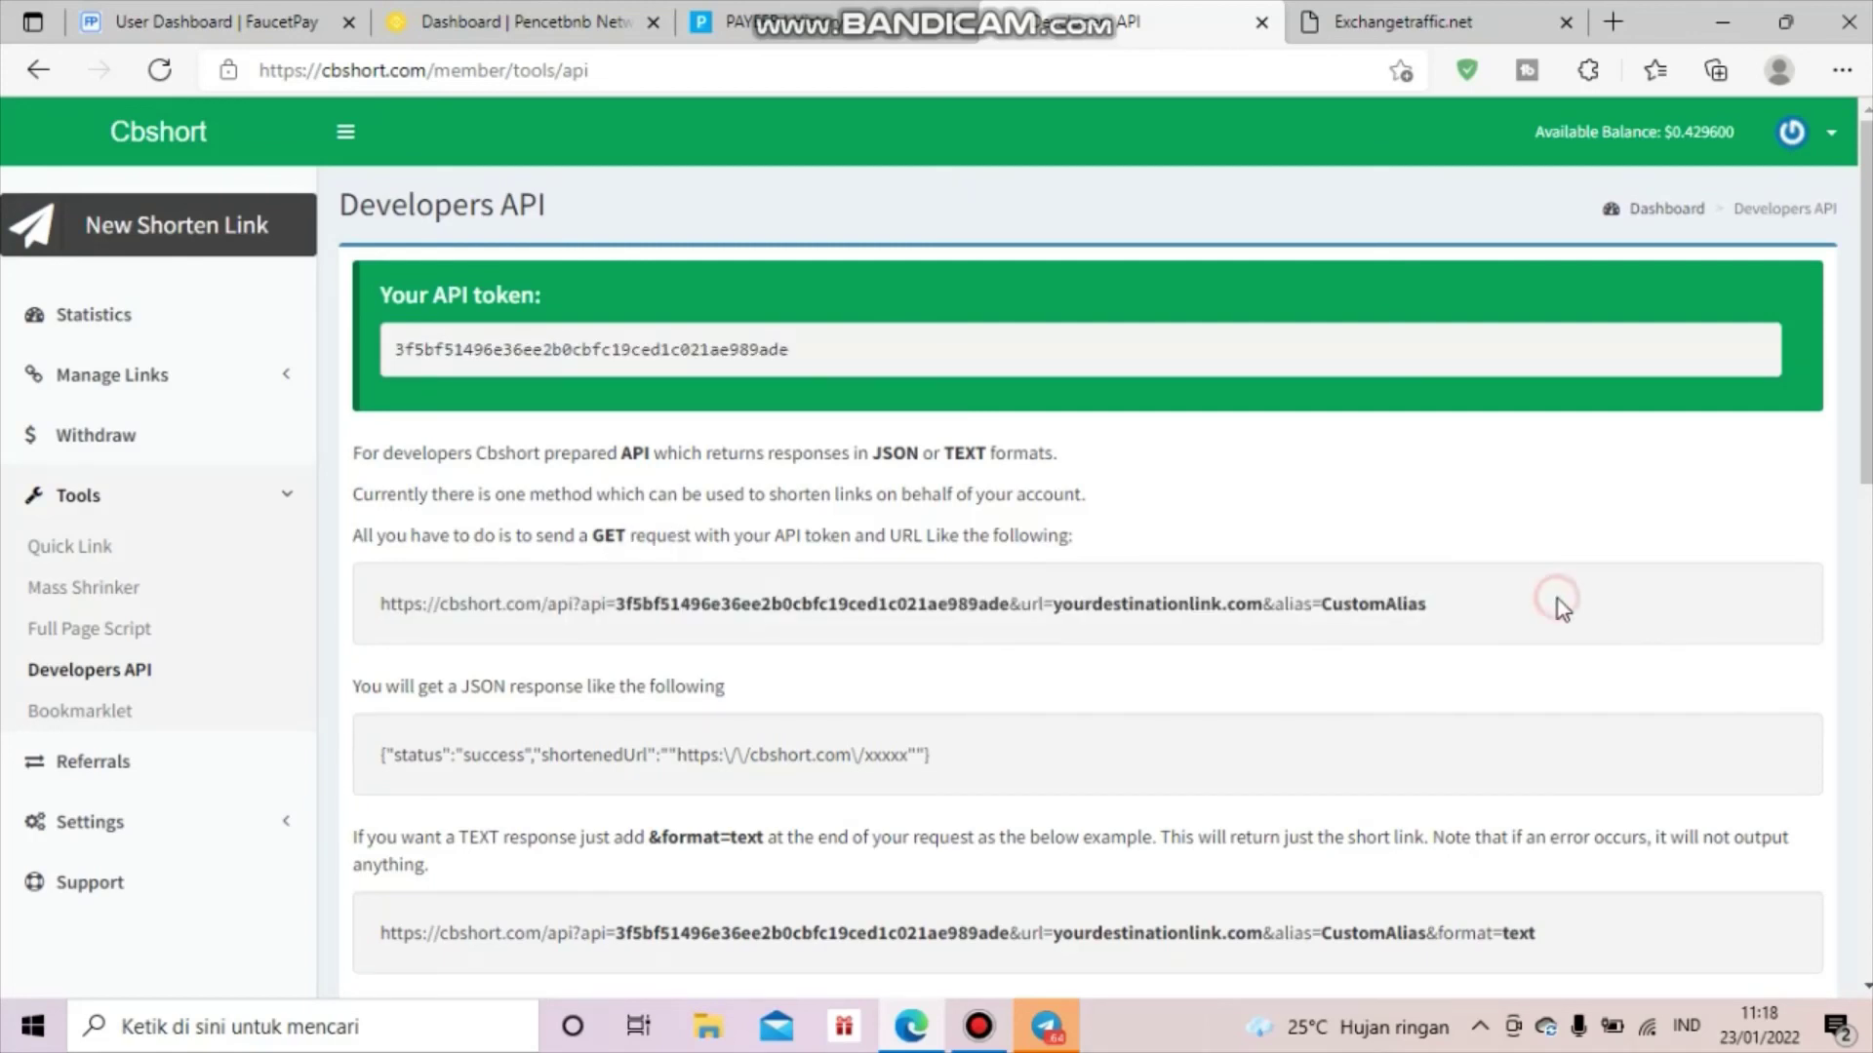
# Step: Switch to the Payeer account history and close the payment's operation details to view the transaction list
pyautogui.click(864, 37)
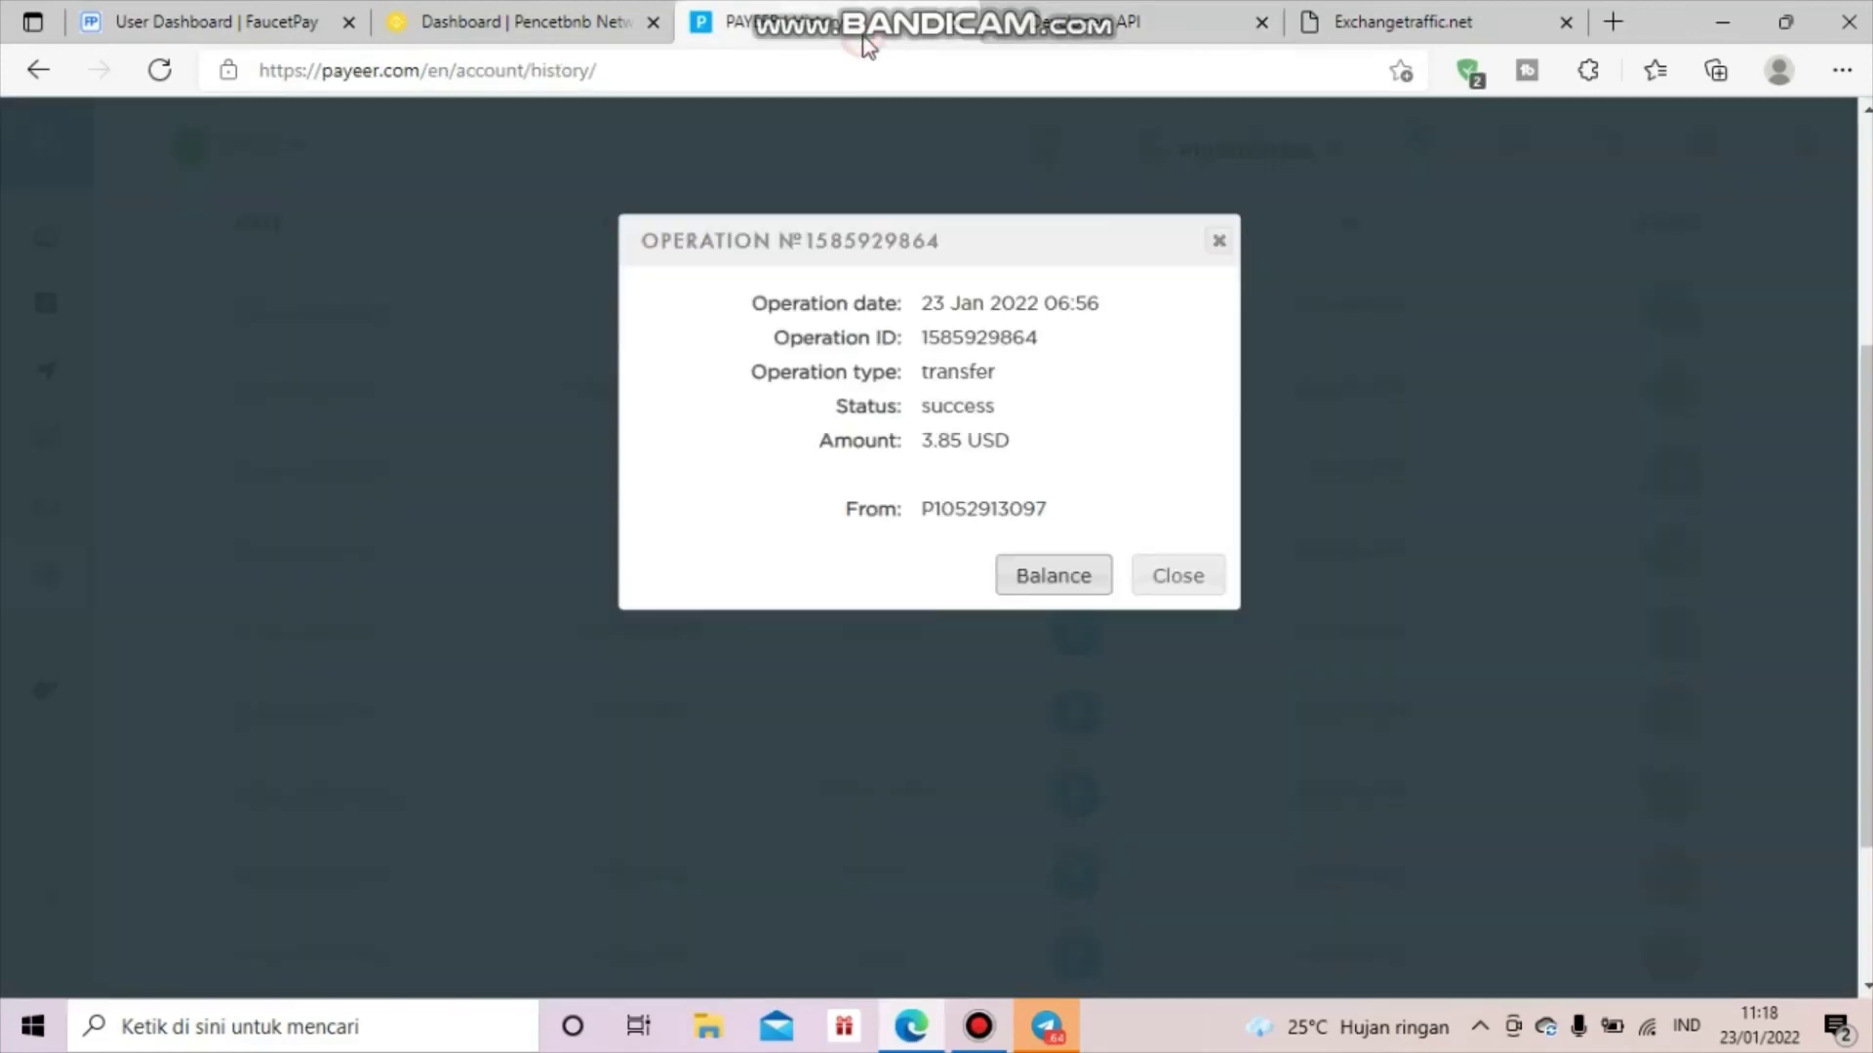
pyautogui.click(1217, 244)
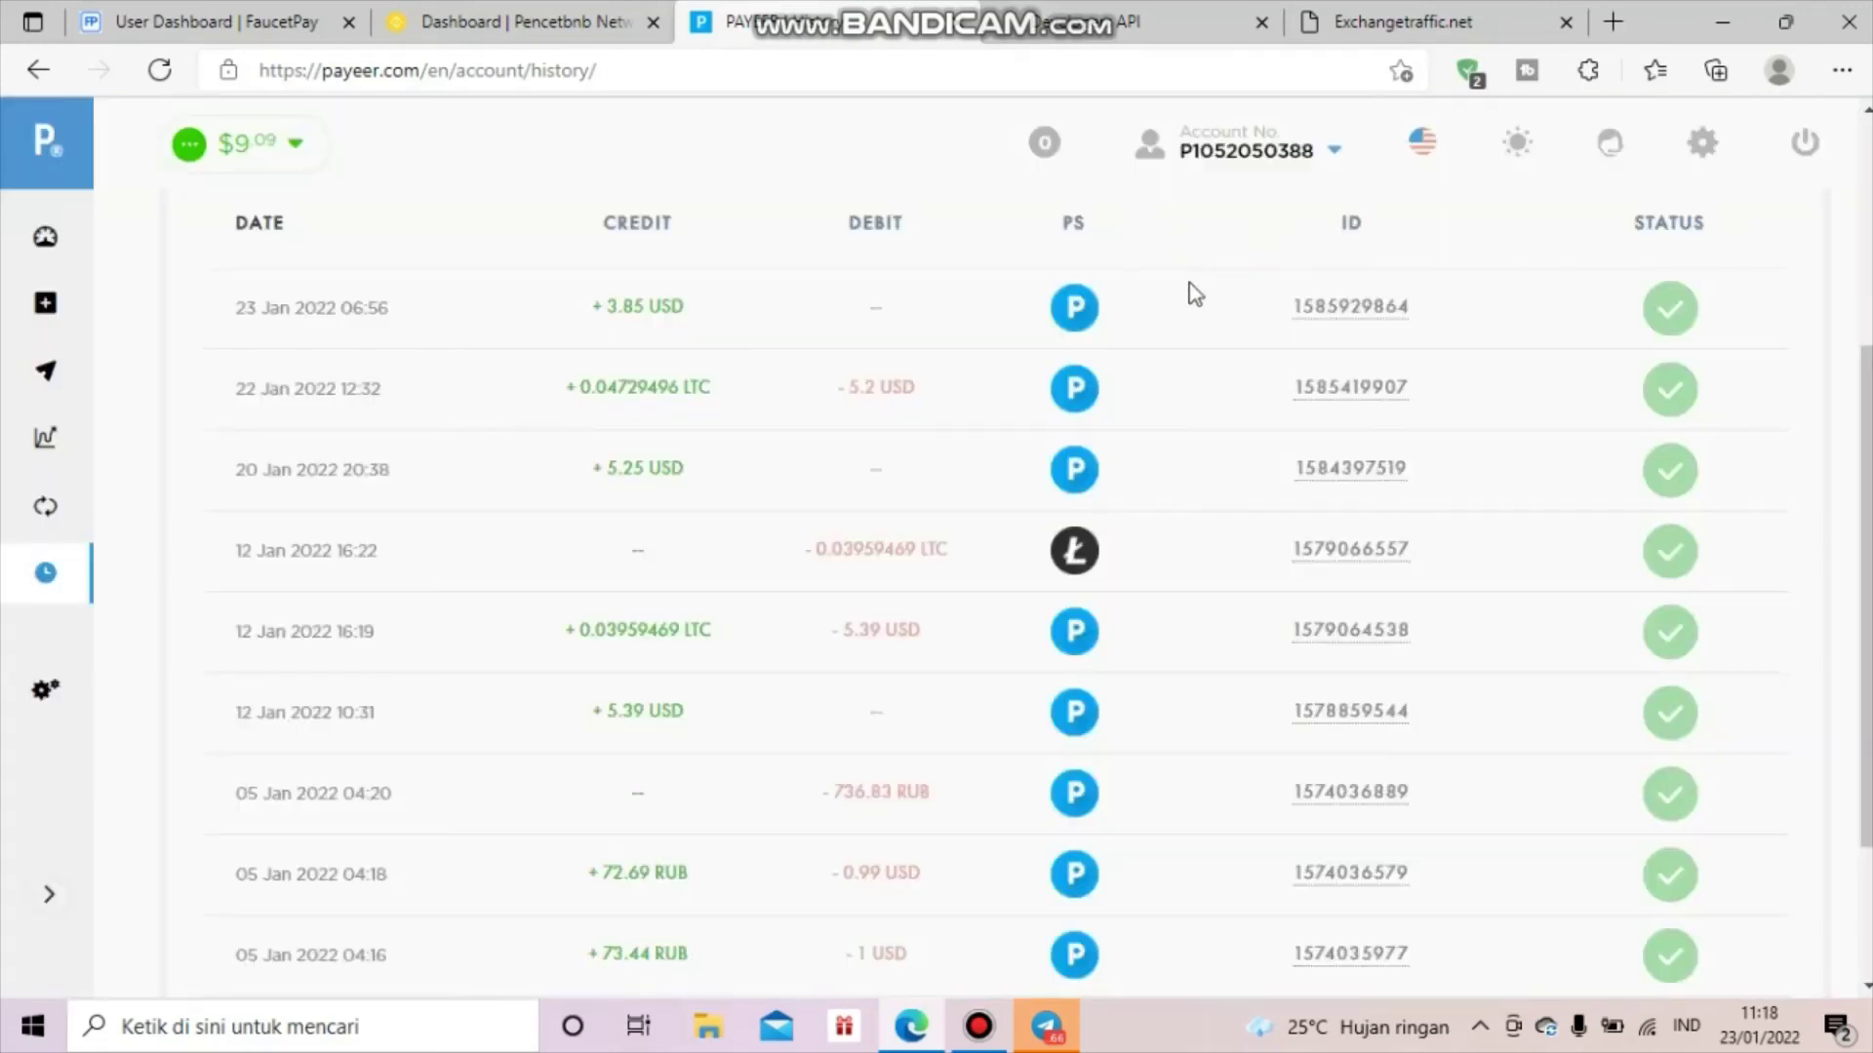